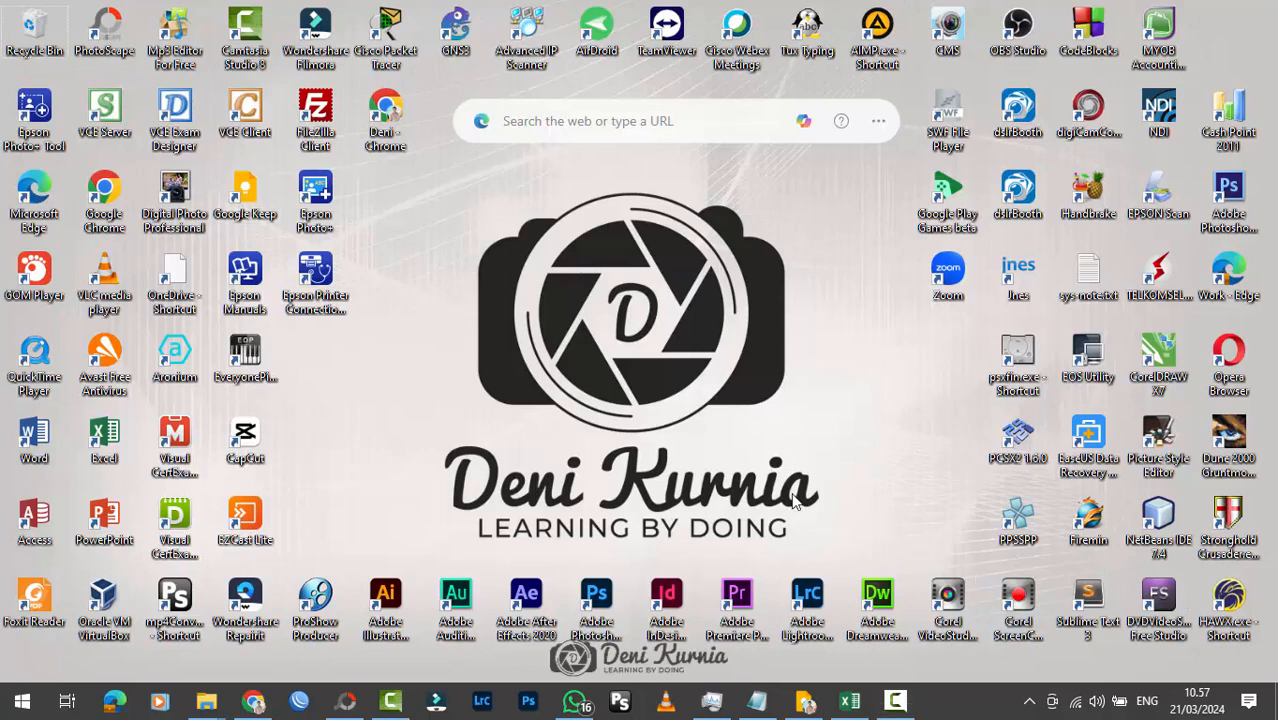
Switch to the open Excel workbook and look over the employee income report and the Keterangan notes below it.
click(850, 701)
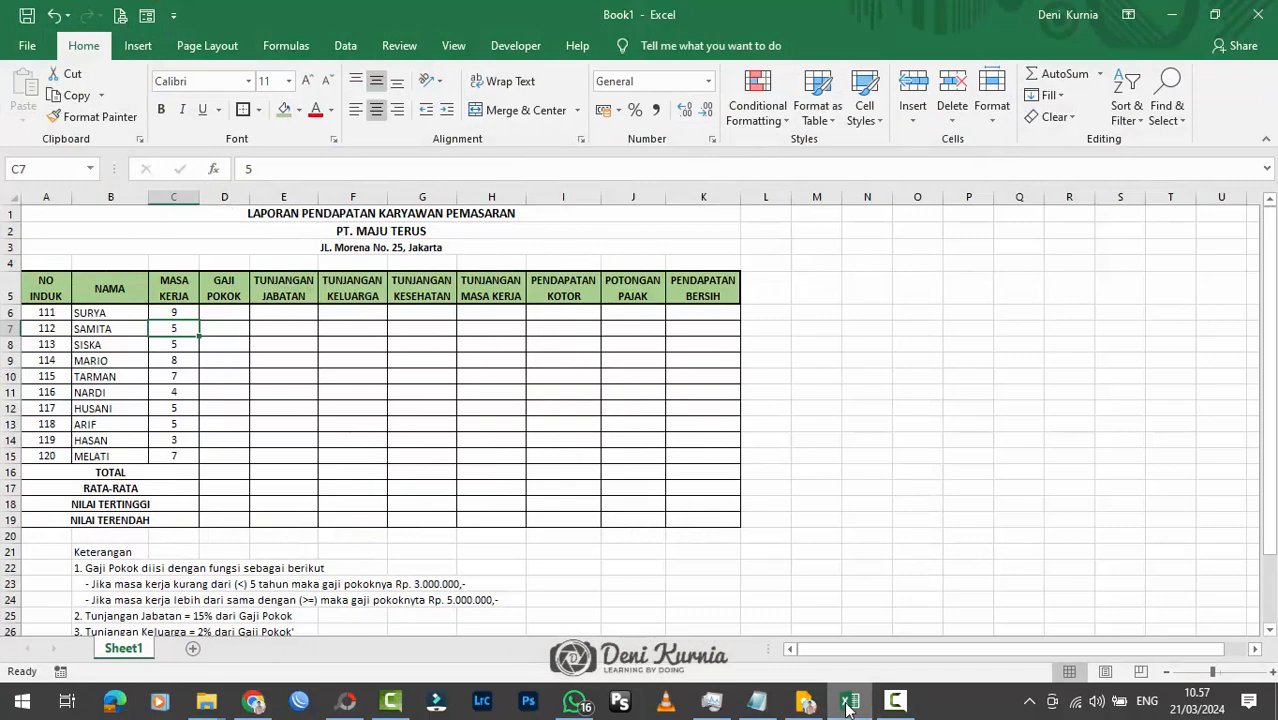
click(564, 420)
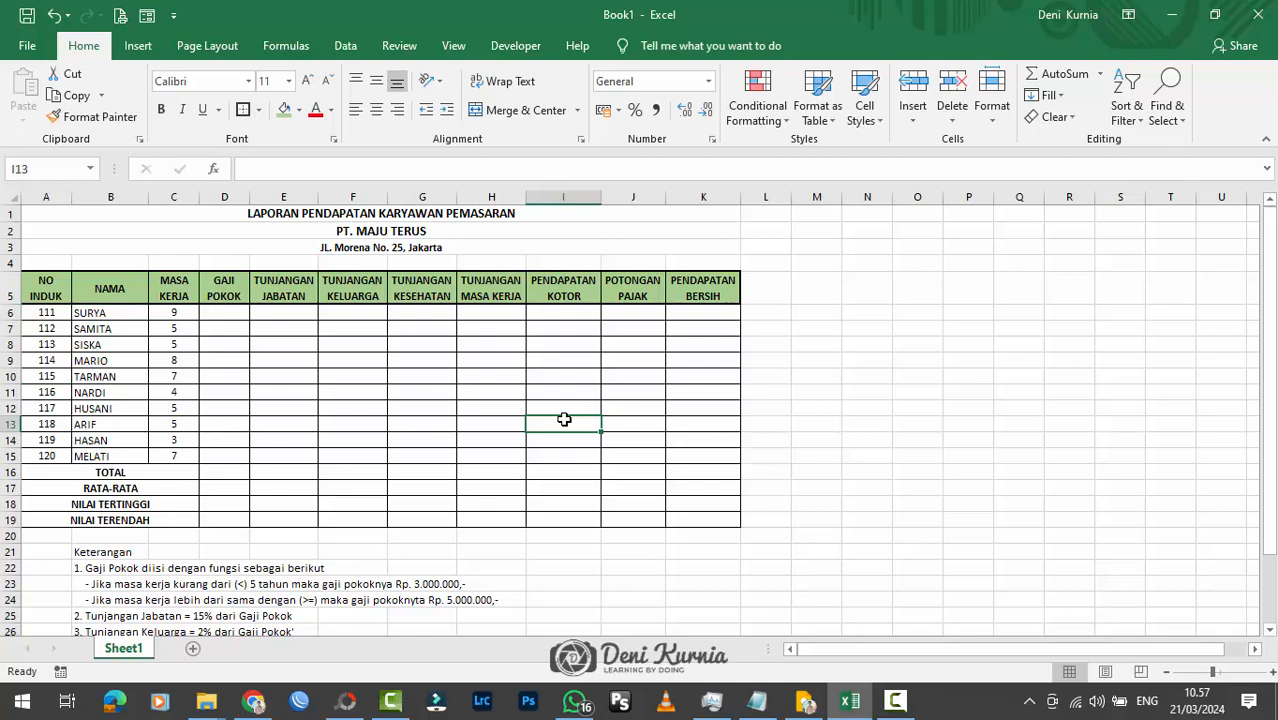
scroll(580, 422, down, 4)
scroll(588, 424, up, 4)
scroll(422, 288, up, 3)
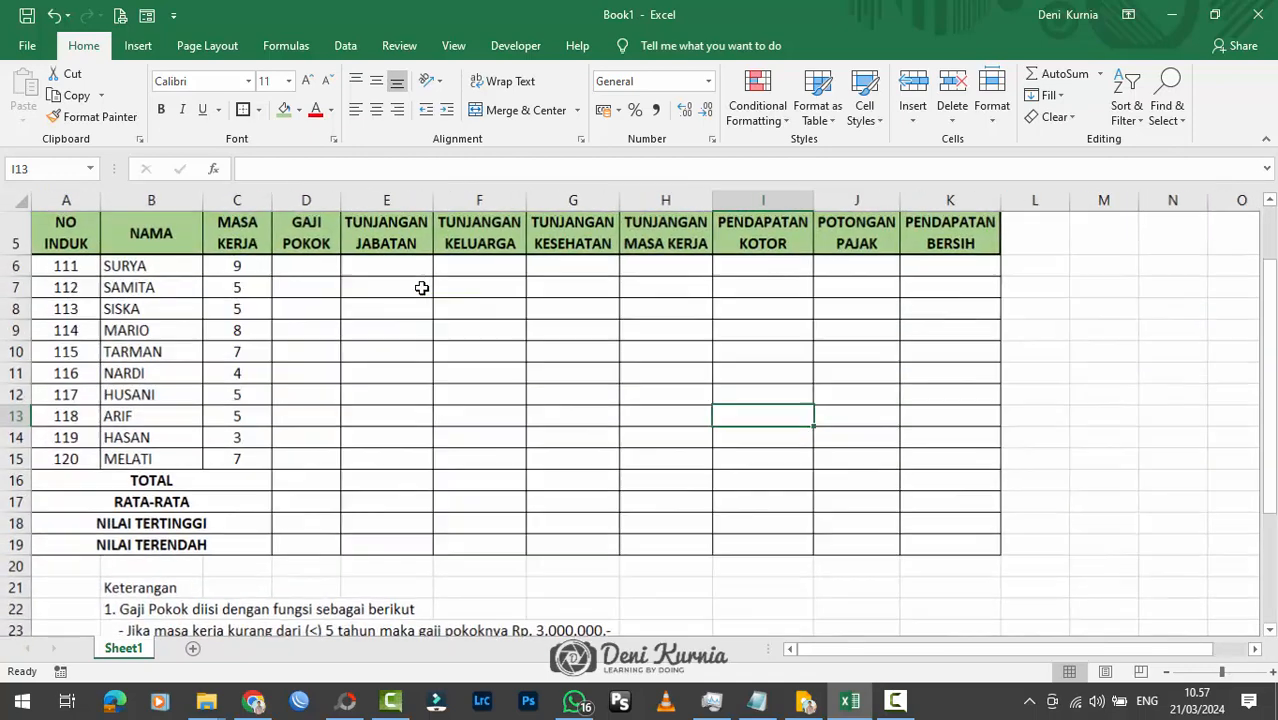
scroll(508, 376, up, 2)
scroll(550, 345, down, 3)
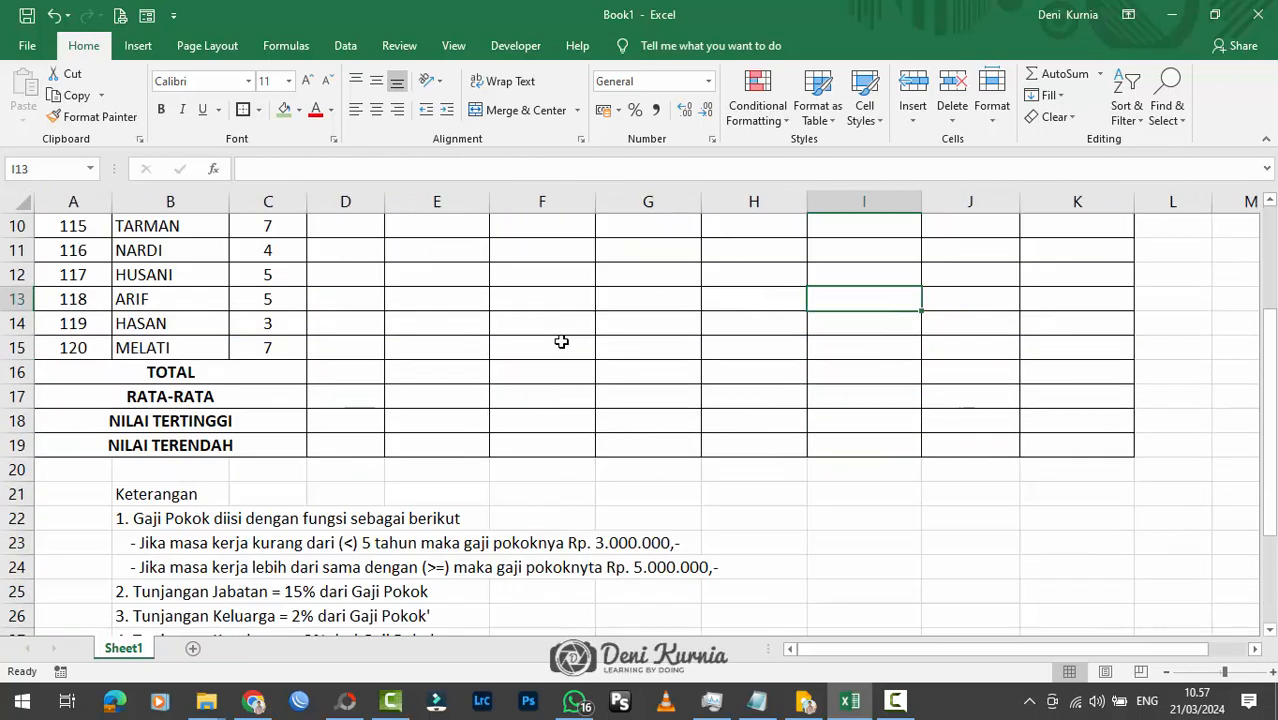
scroll(562, 343, up, 3)
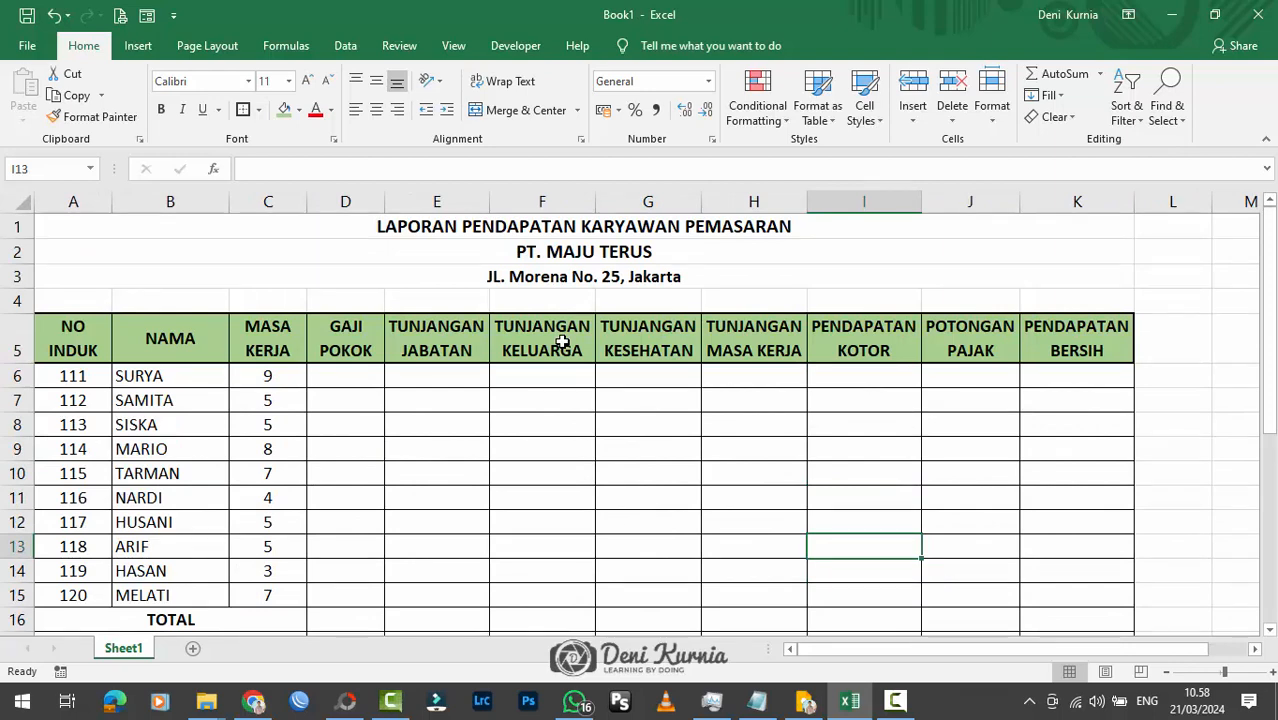
scroll(563, 343, down, 2)
scroll(598, 349, up, 2)
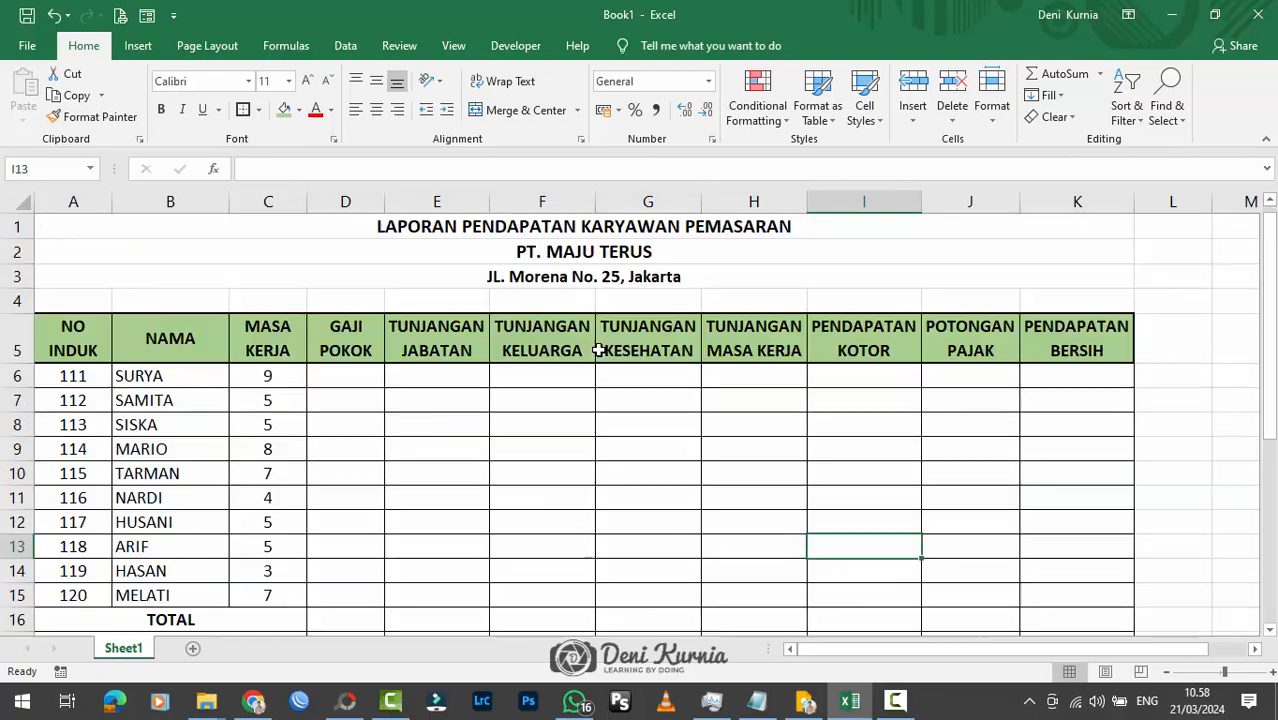
Widen the GAJI POKOK column slightly.
scroll(598, 350, down, 1)
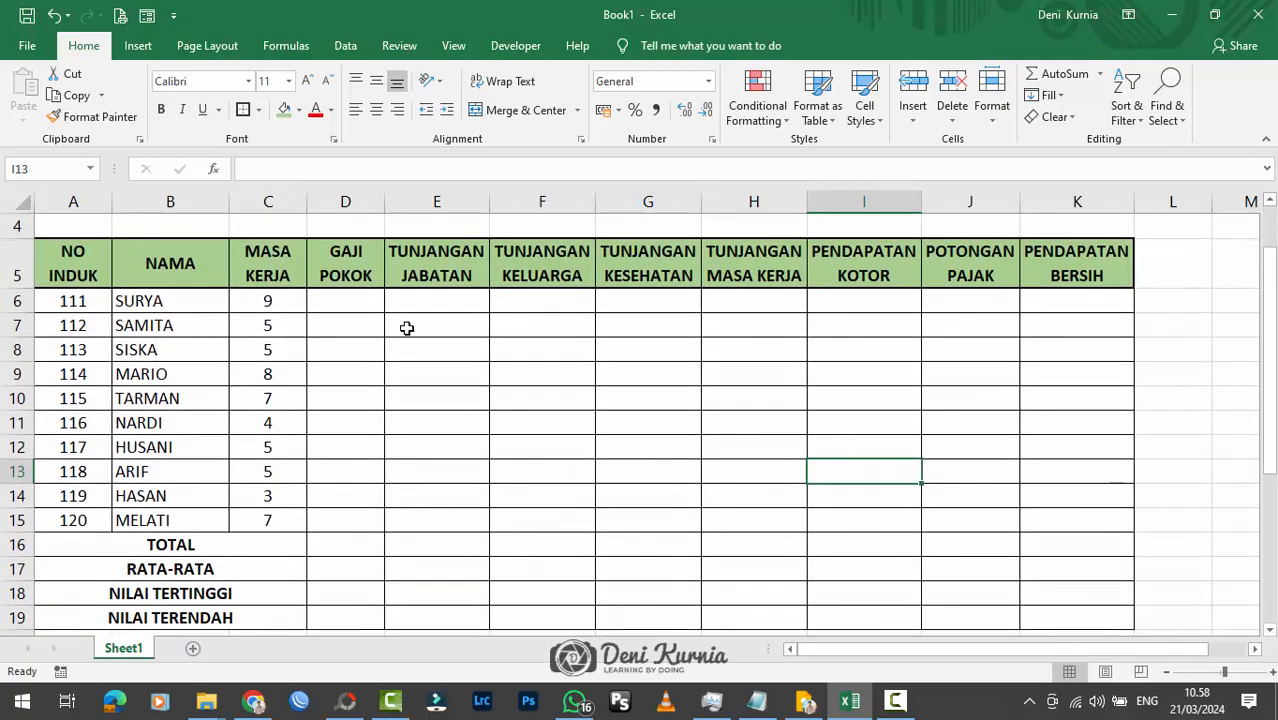
mouse_move(387, 192)
mouse_down()
mouse_move(408, 200)
mouse_move(398, 195)
mouse_up()
scroll(438, 326, up, 1)
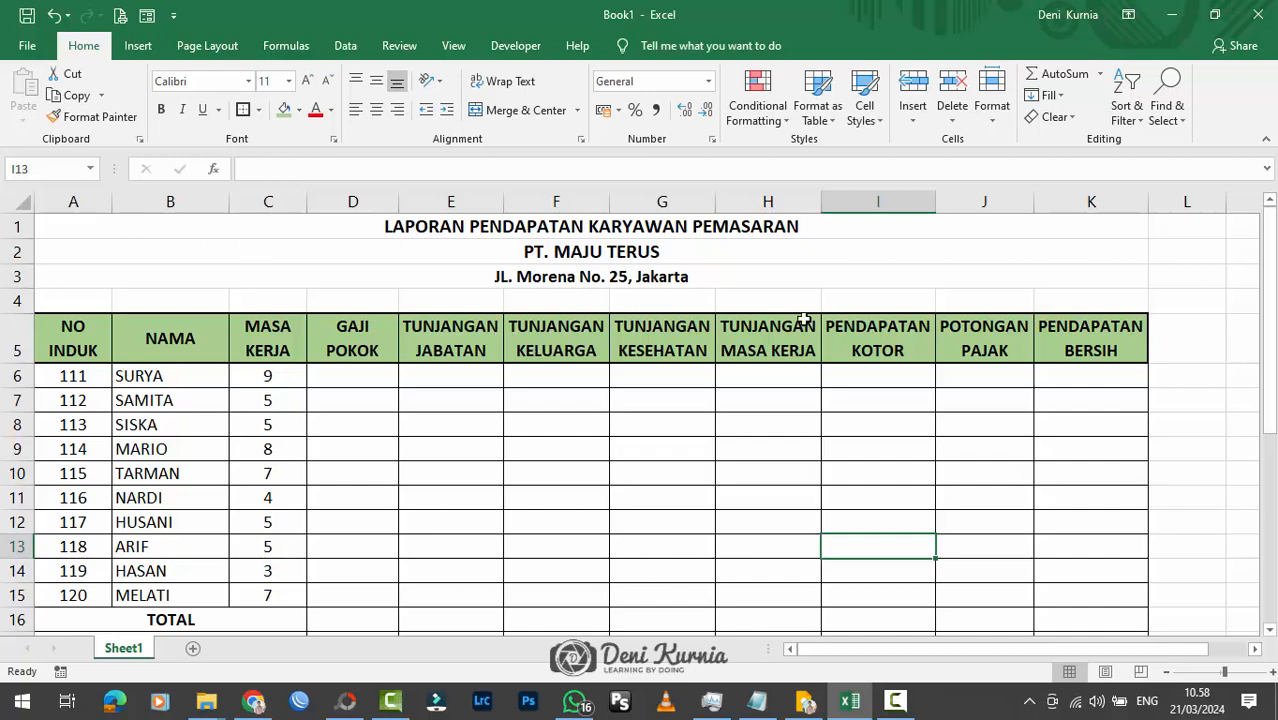
Examine the full extent of the report table, from the title in row 1 to the NILAI TERENDAH row.
click(115, 228)
scroll(258, 257, down, 2)
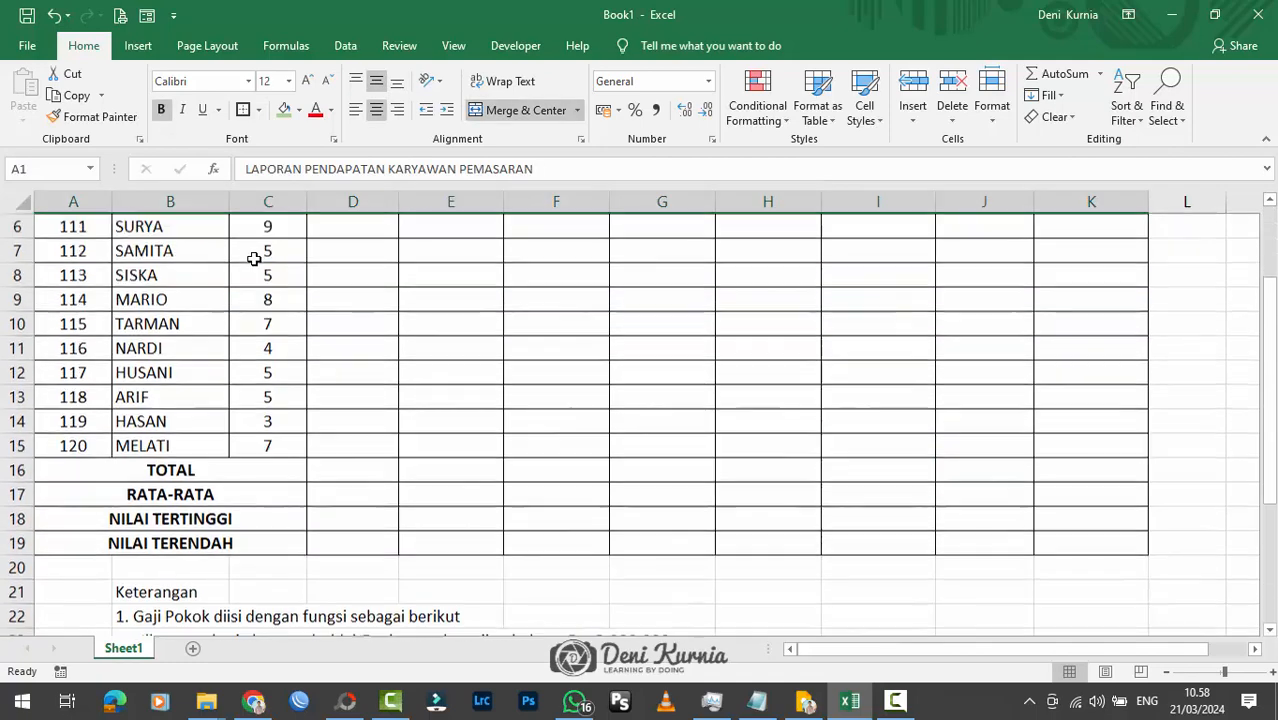
drag(1090, 514, 168, 246)
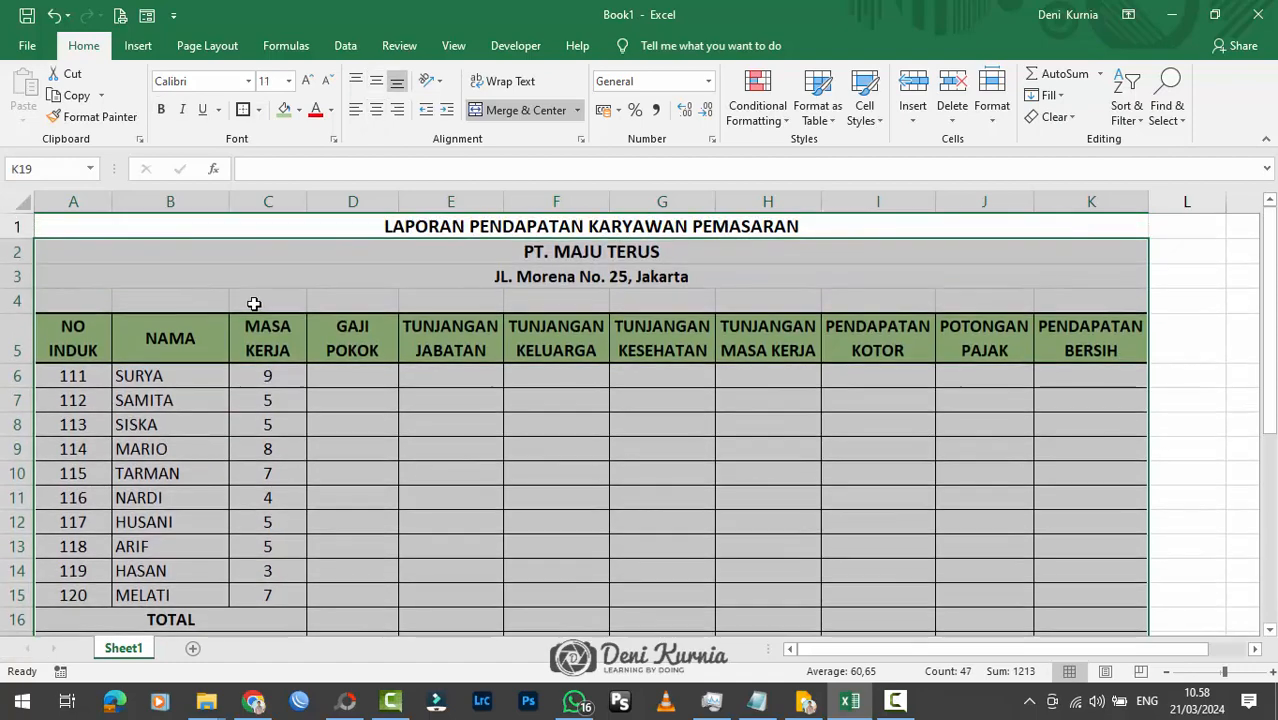
click(254, 302)
scroll(528, 283, down, 3)
scroll(530, 283, up, 3)
scroll(530, 283, down, 2)
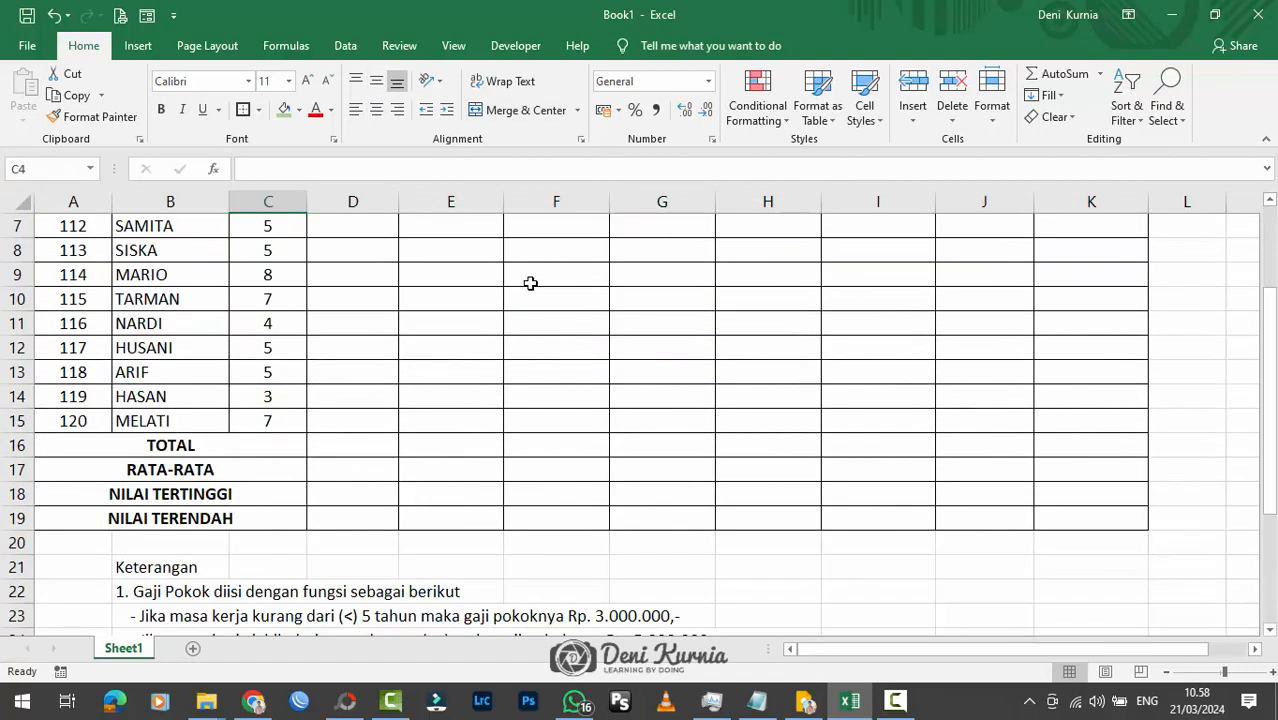
scroll(530, 283, up, 2)
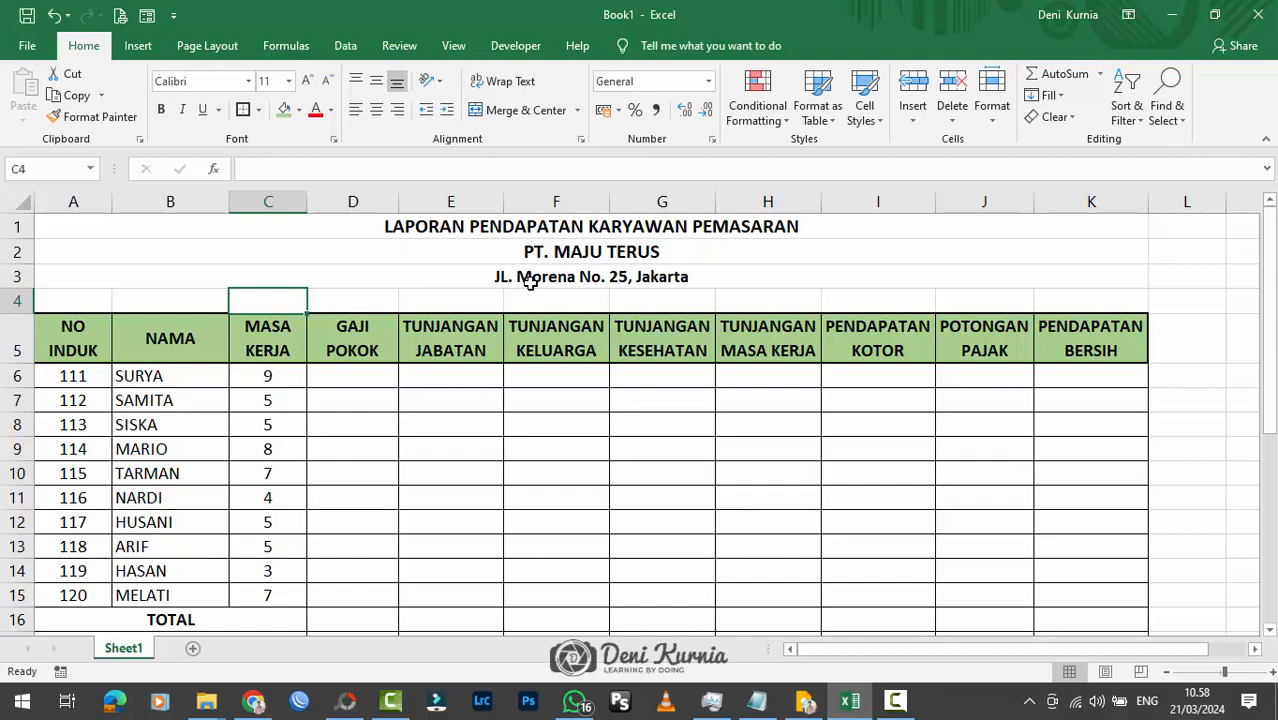
Read the Keterangan notes in rows 21 to 31 and compare them with the table's empty columns.
scroll(448, 285, down, 5)
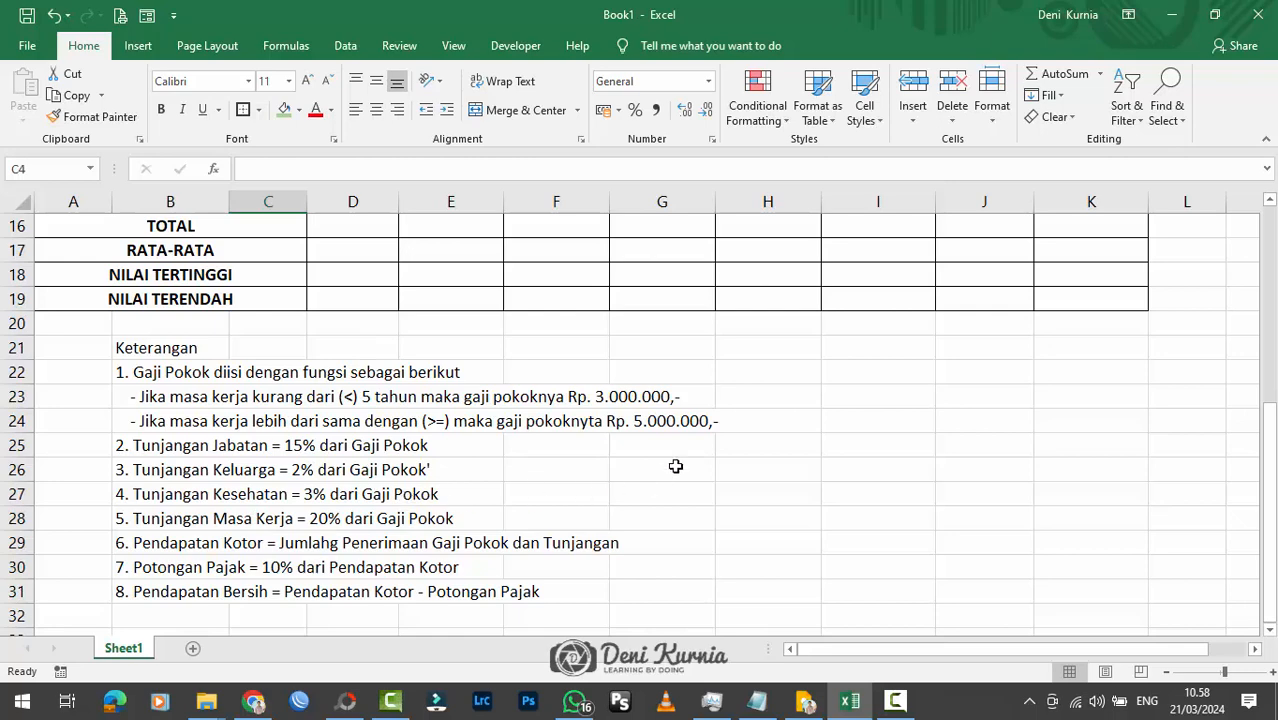
scroll(626, 396, up, 5)
scroll(626, 396, down, 1)
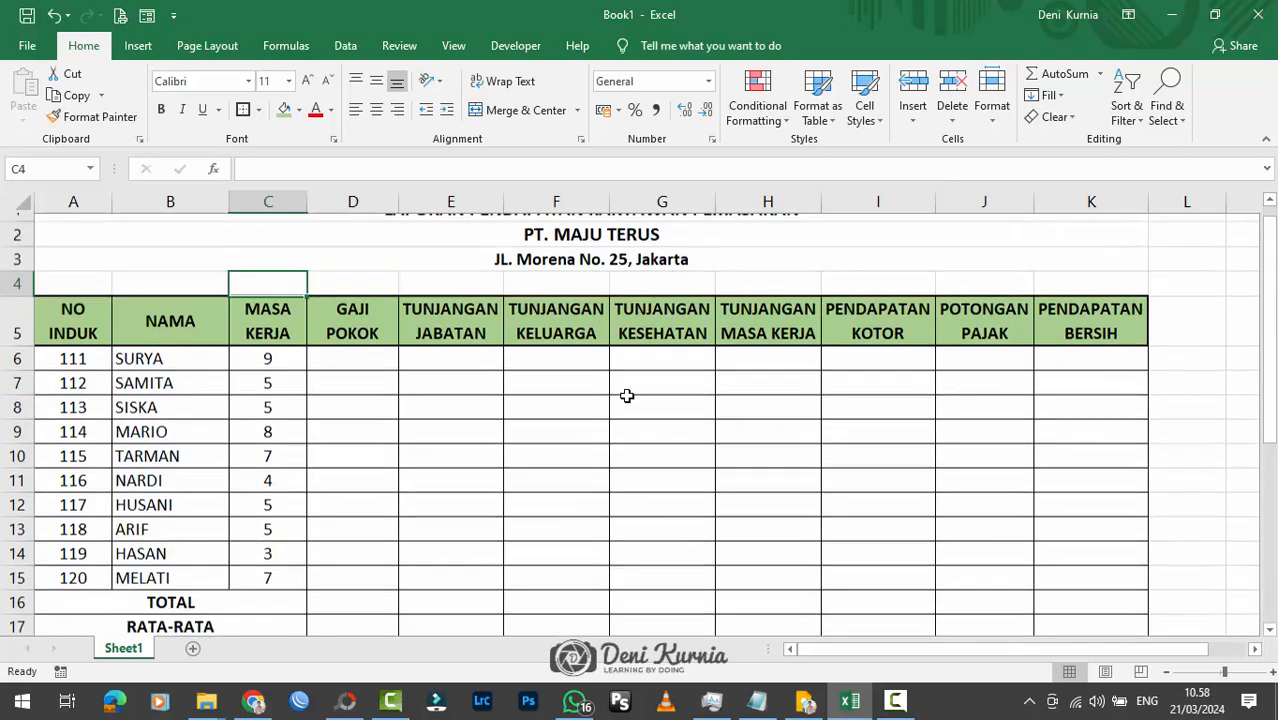
scroll(640, 410, down, 4)
scroll(322, 485, up, 4)
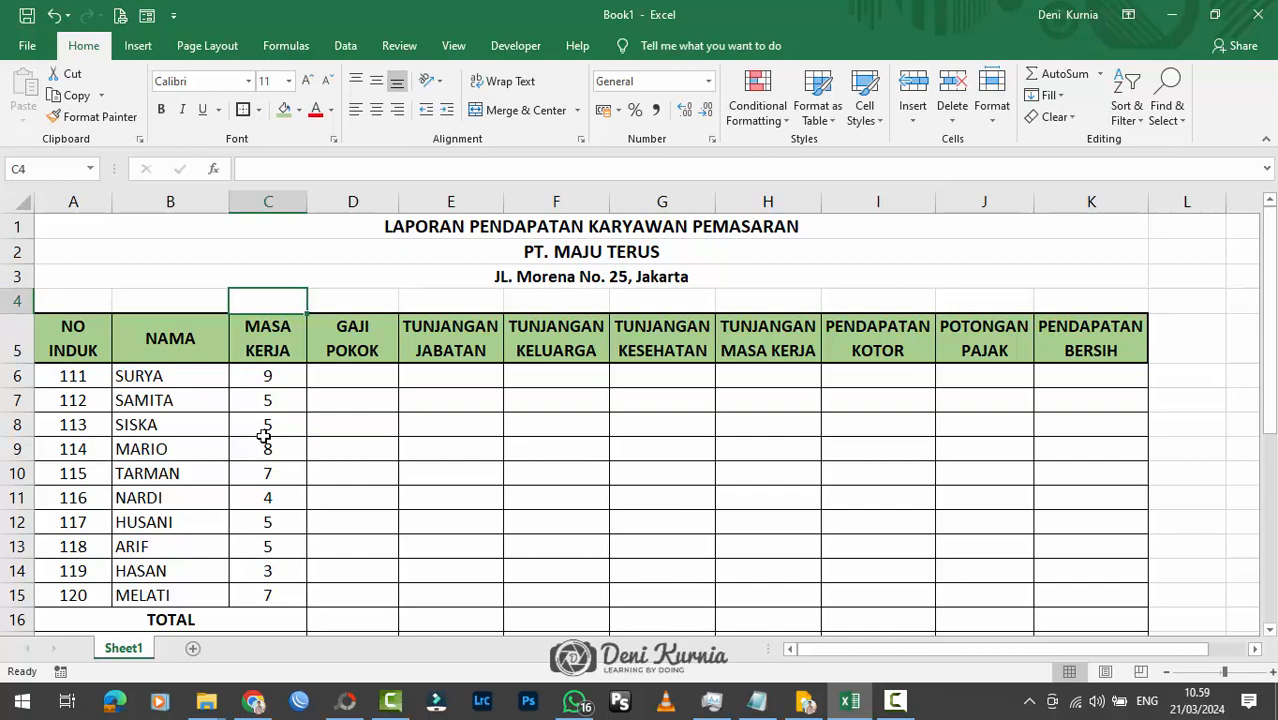
Examine the column headings from TUNJANGAN MASA KERJA to PENDAPATAN BERSIH at a larger zoom.
scroll(263, 436, up, 2)
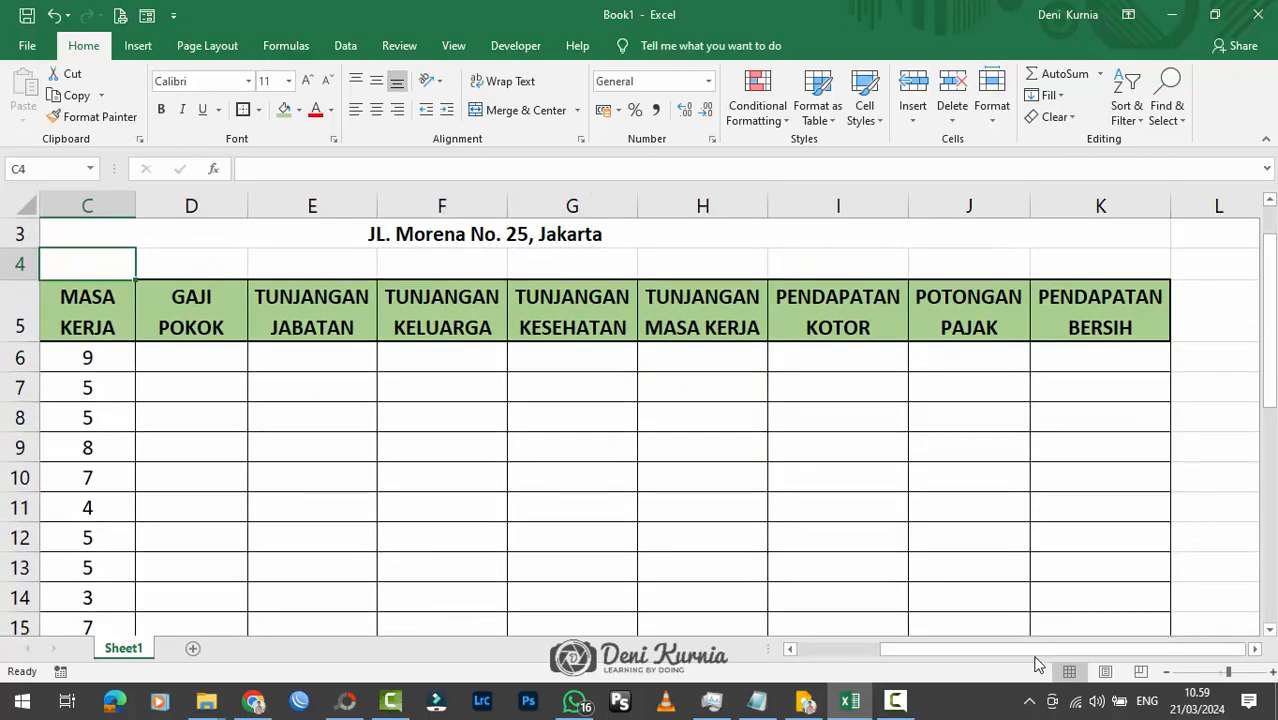
drag(1036, 650, 992, 648)
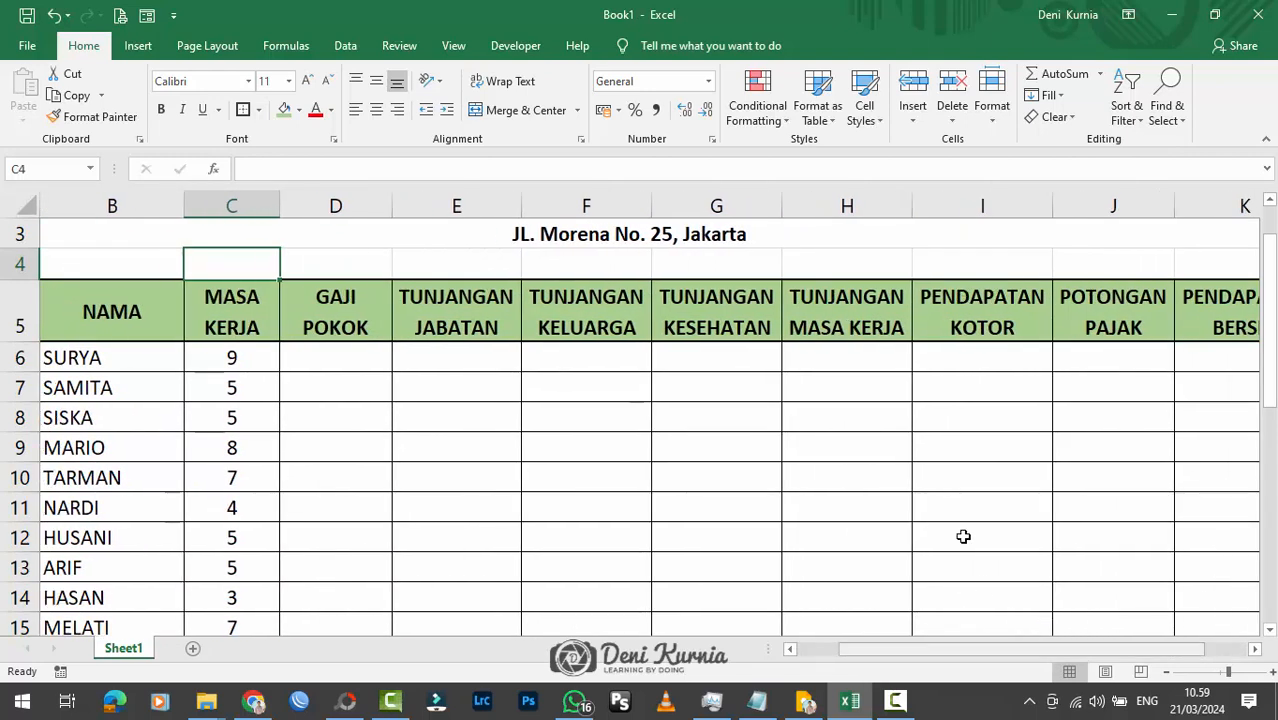
click(813, 305)
click(986, 316)
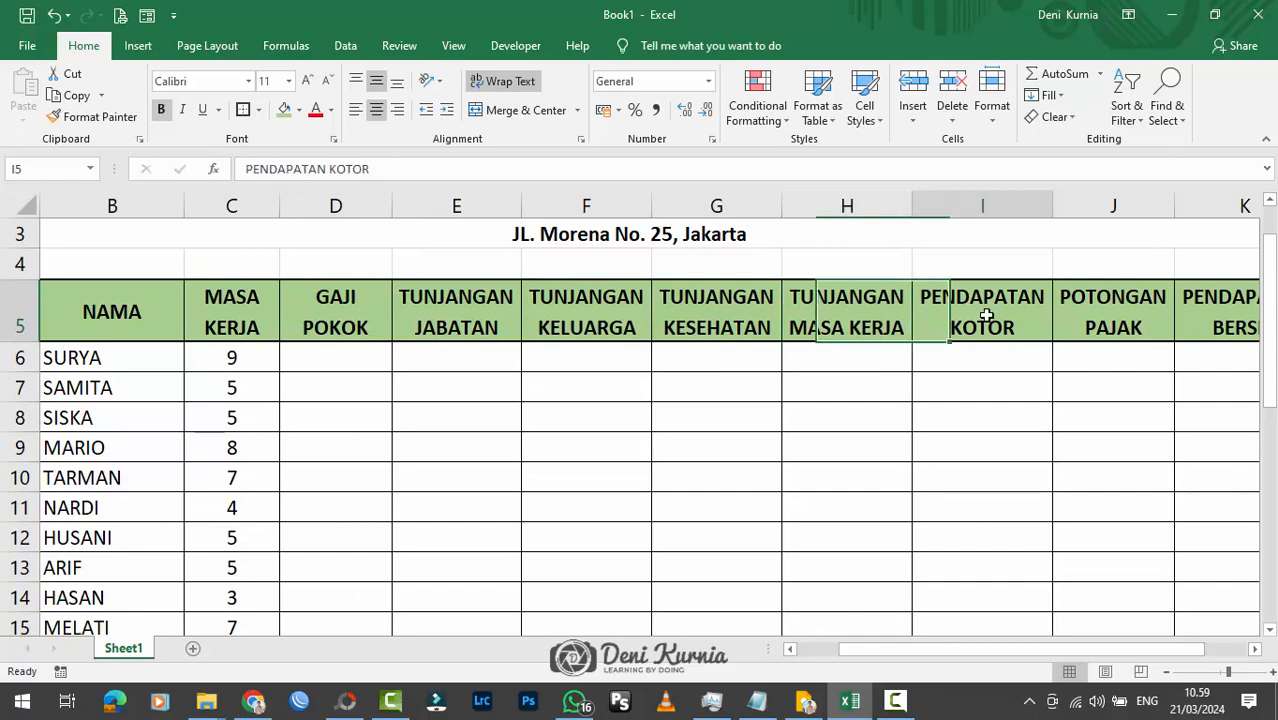
click(1078, 320)
click(1196, 326)
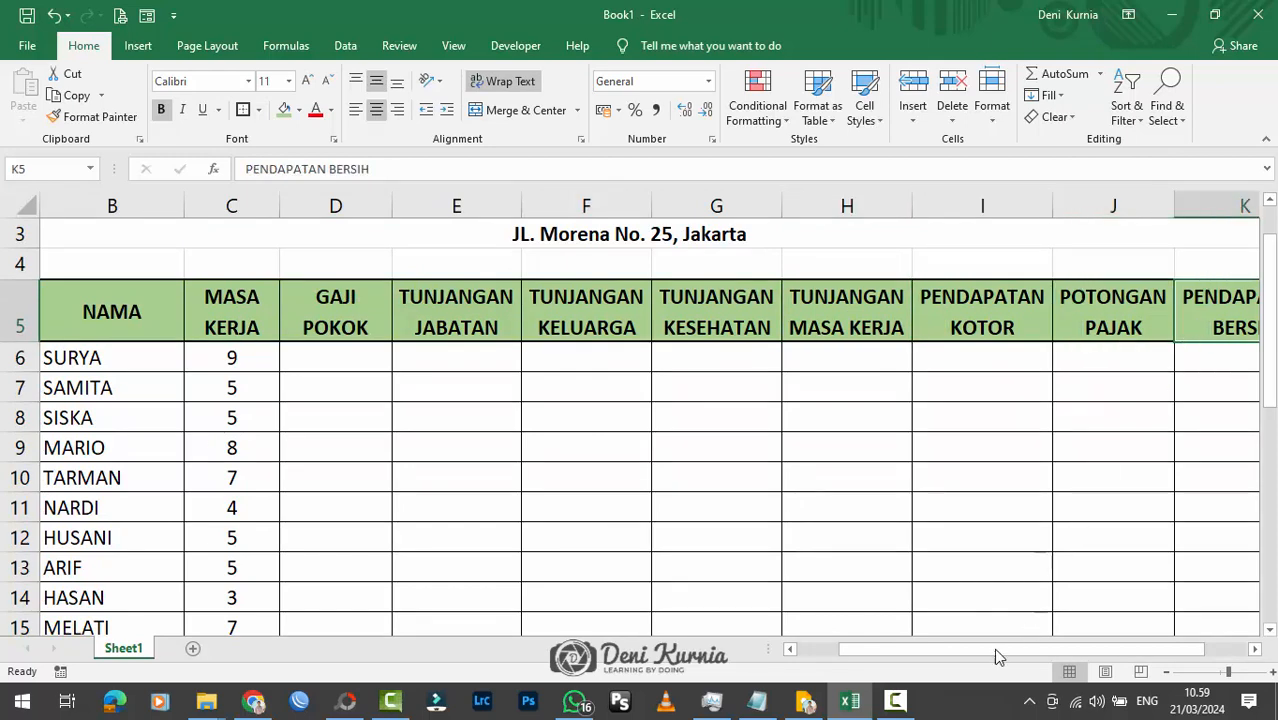
drag(956, 650, 860, 652)
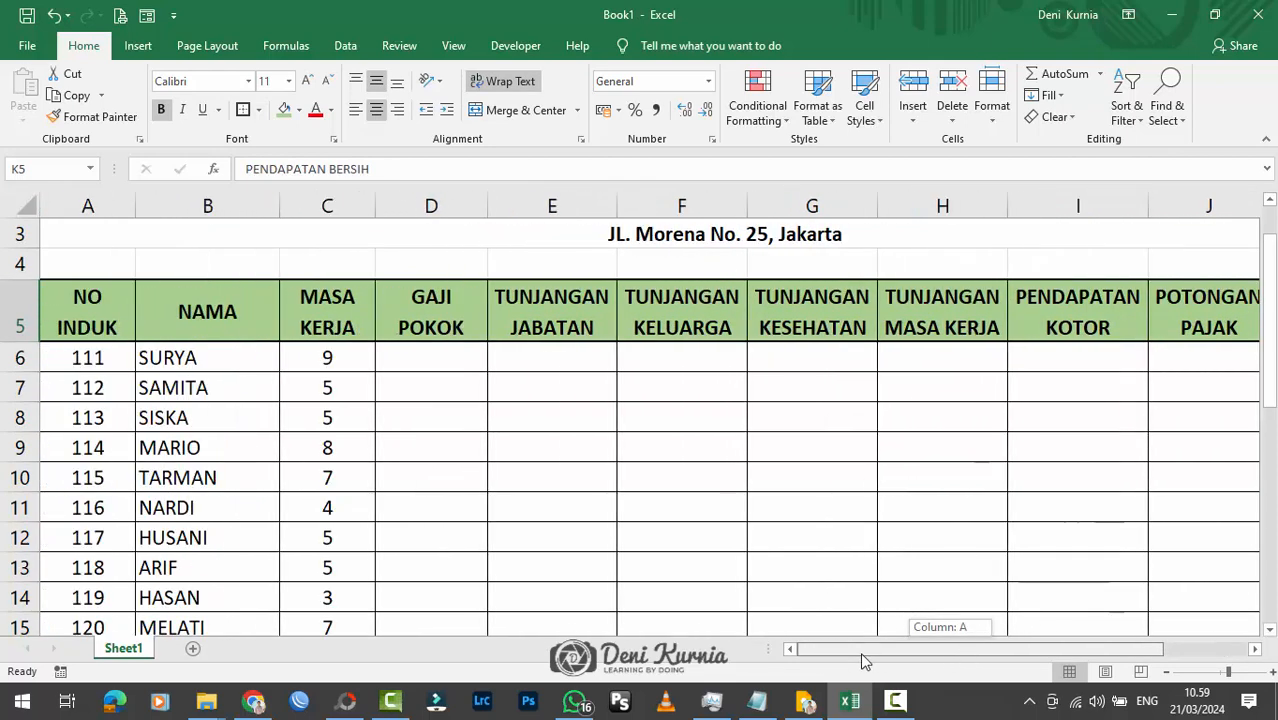
Widen the GAJI POKOK column so its heading fits on a single line.
click(436, 320)
scroll(481, 340, down, 1)
scroll(481, 340, up, 2)
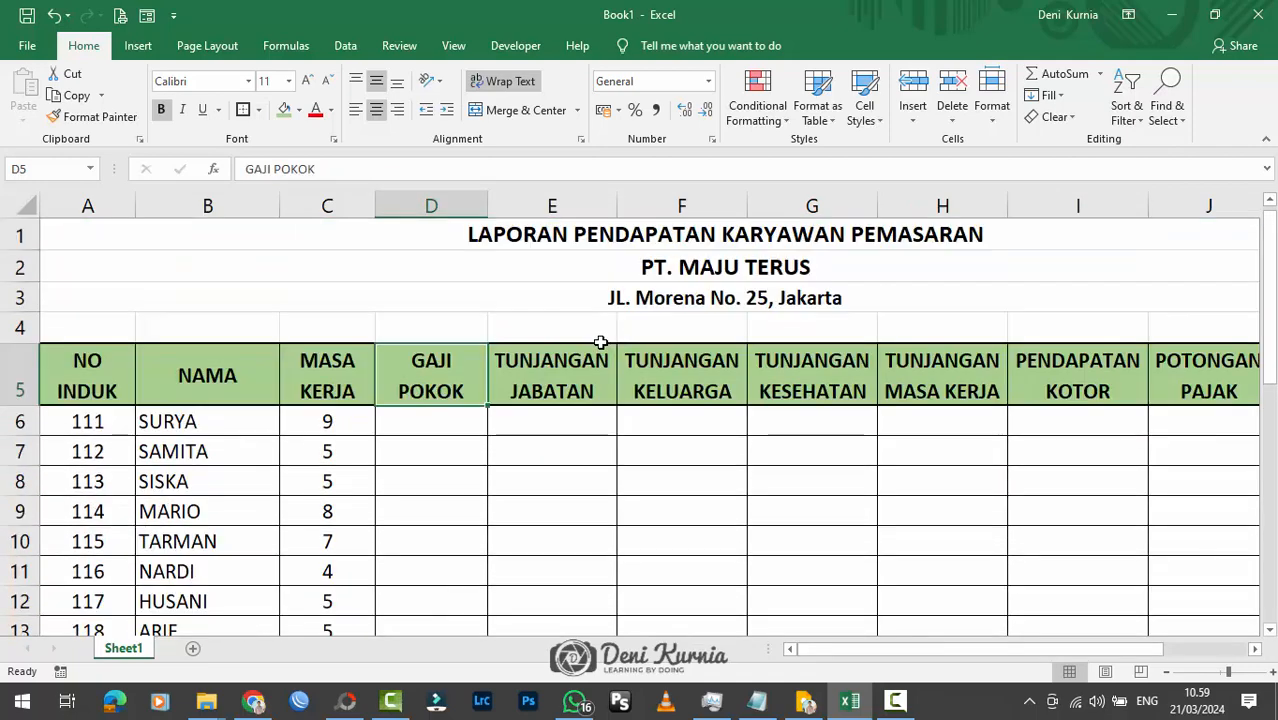
click(424, 422)
drag(487, 200, 576, 199)
click(535, 330)
Read the Gaji Pokok rules in rows 22 to 24 and compare them with the MASA KERJA values.
scroll(538, 330, down, 4)
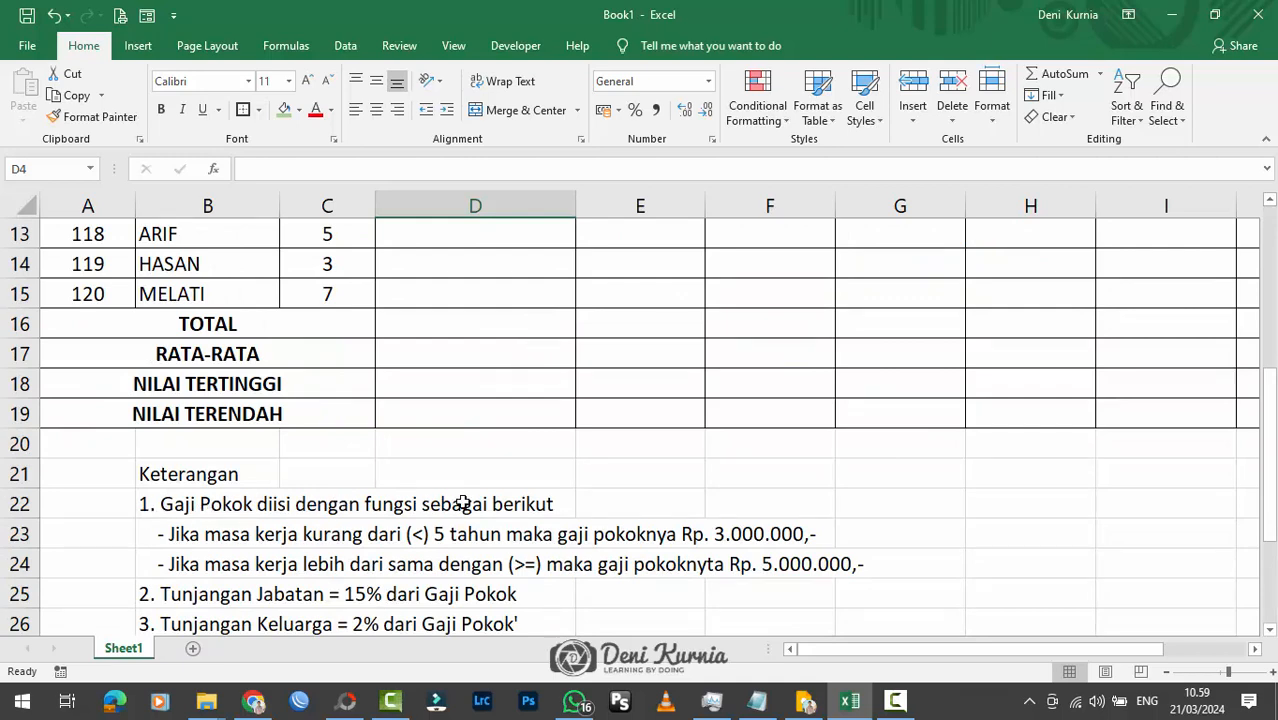
click(202, 503)
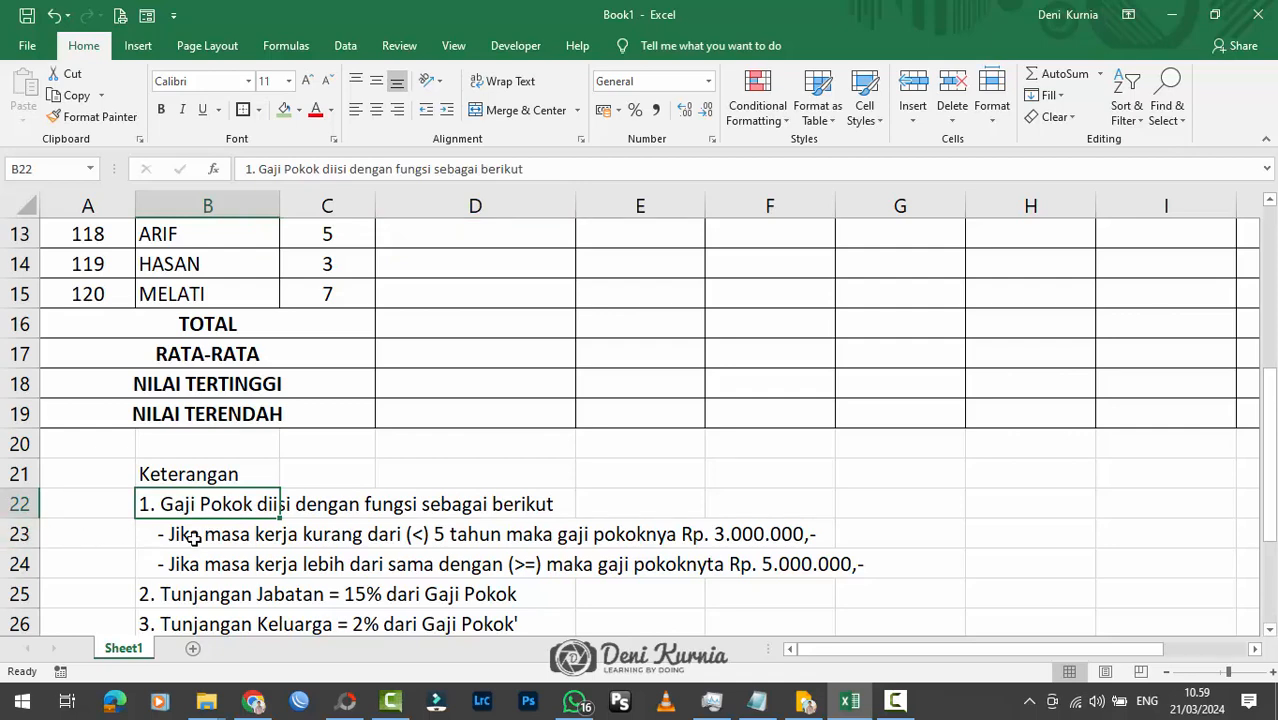
scroll(288, 403, up, 4)
click(338, 420)
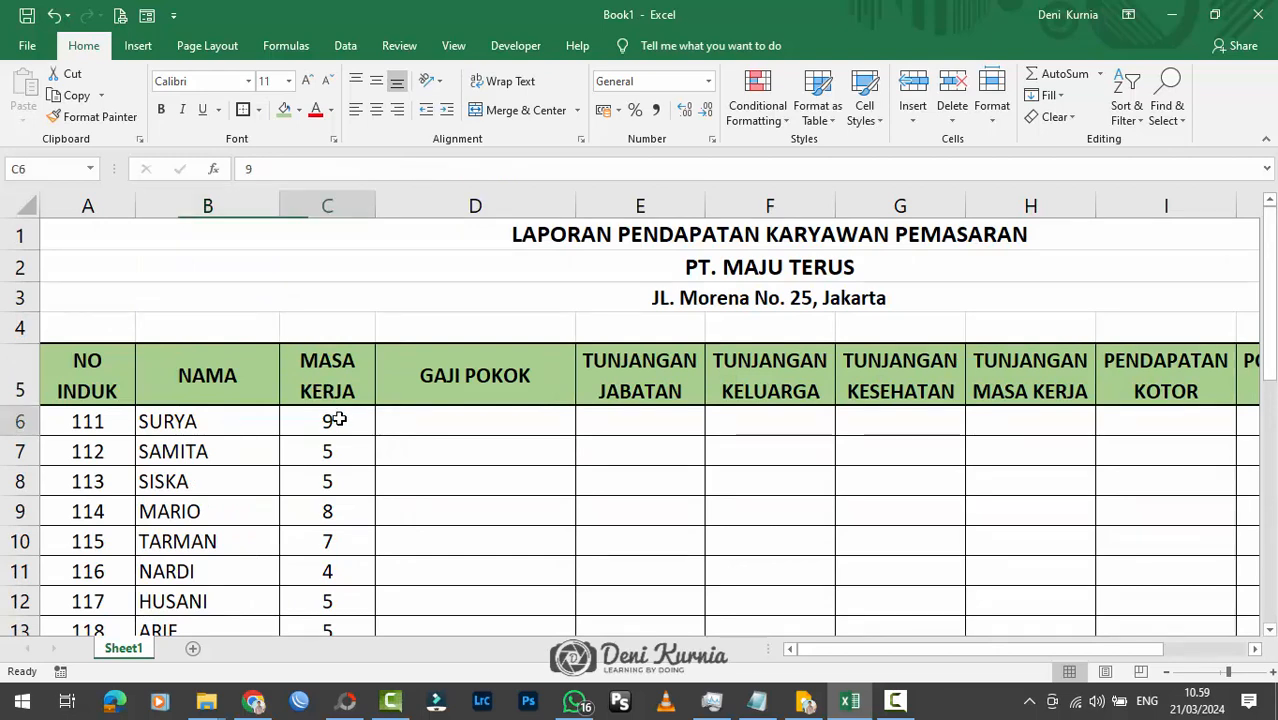
scroll(345, 477, down, 3)
scroll(348, 537, down, 1)
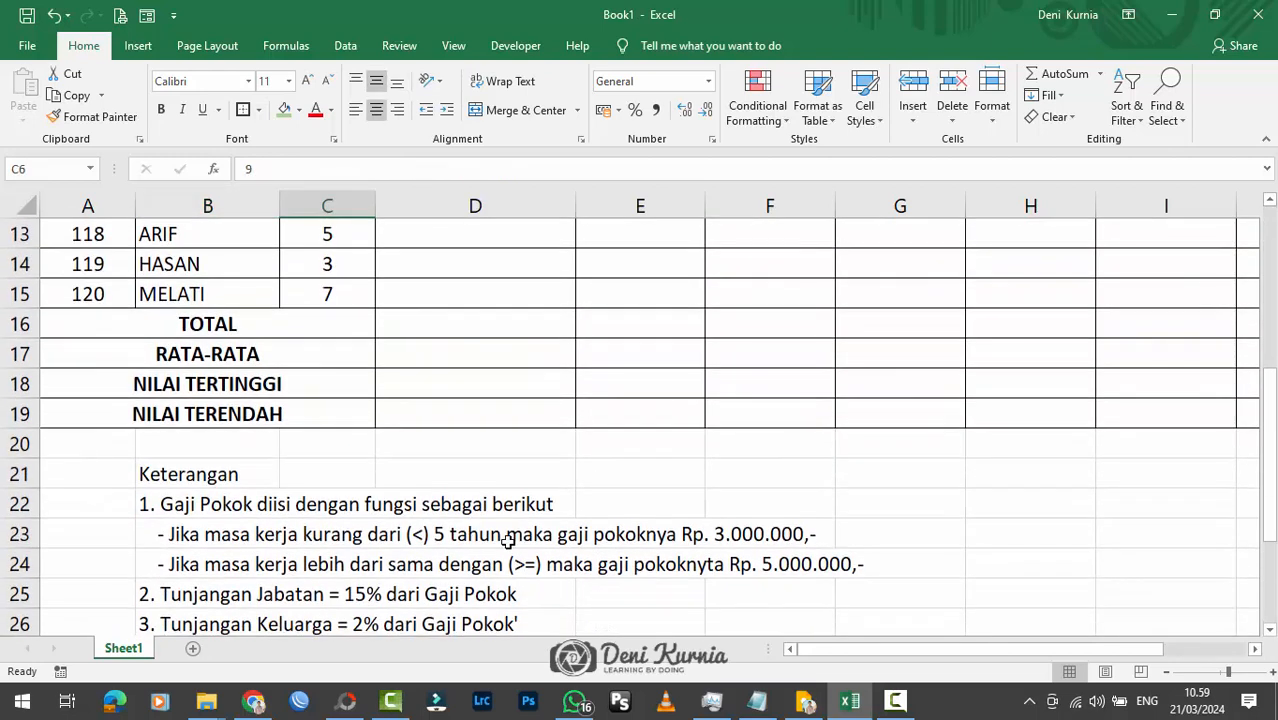
click(700, 541)
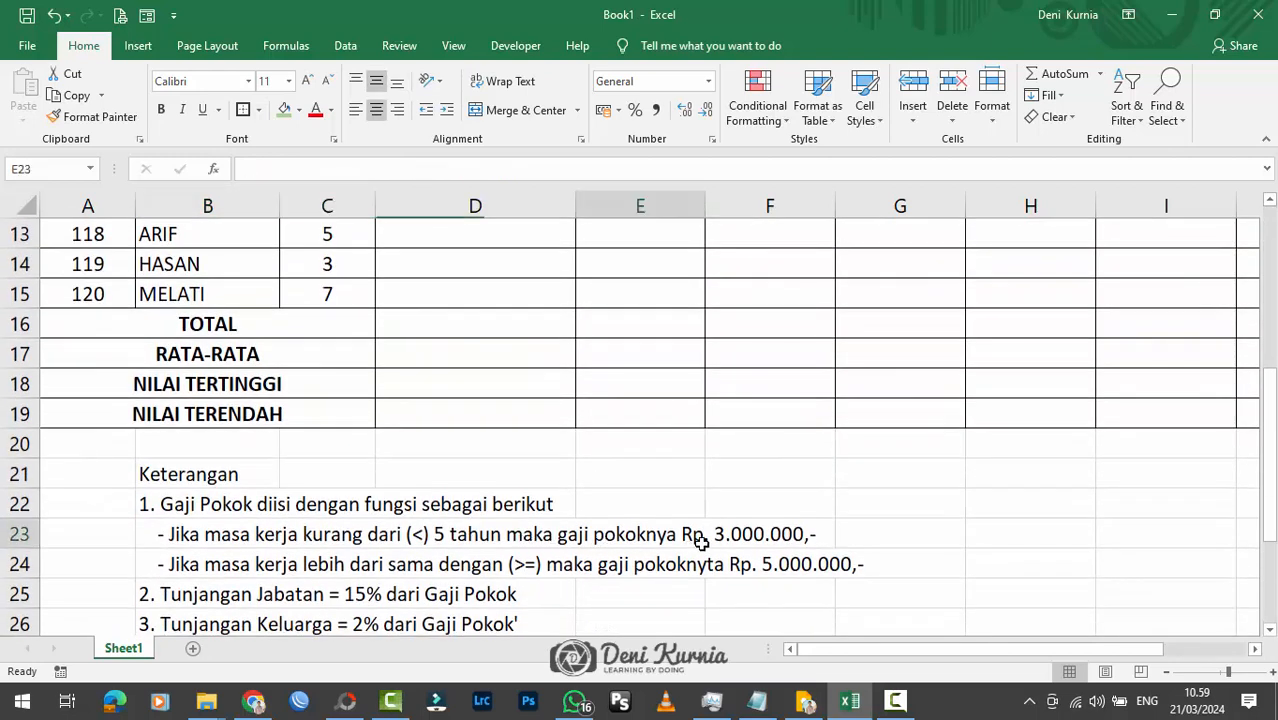
click(24, 563)
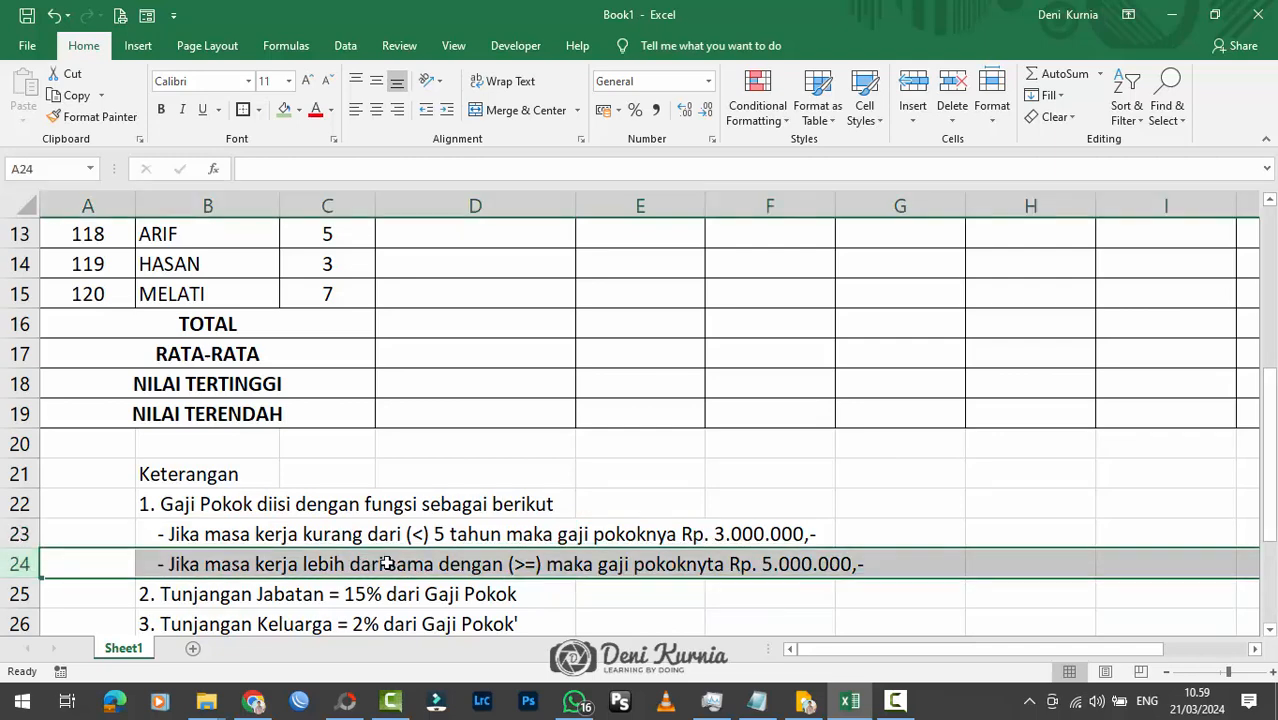
double_click(530, 566)
Insert the missing threshold 5 after "(>=)" in the Gaji Pokok rule in cell B24.
click(188, 565)
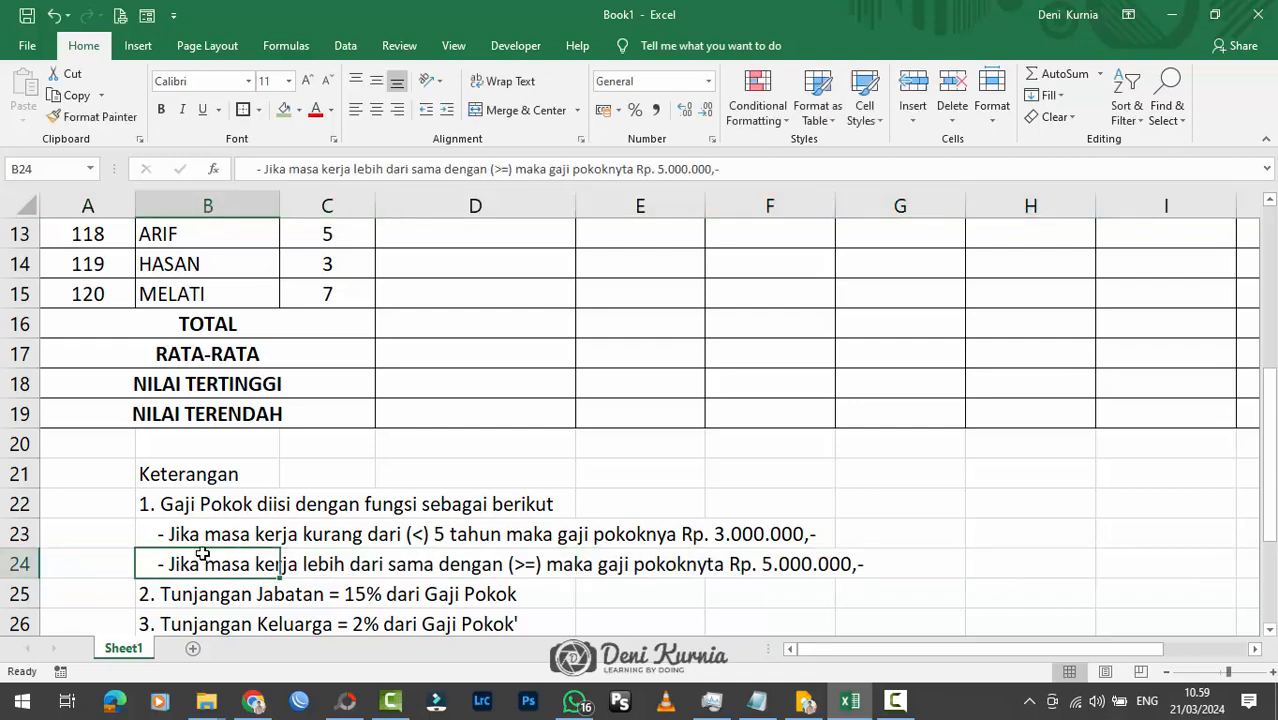
click(516, 168)
text(5)
key(Return)
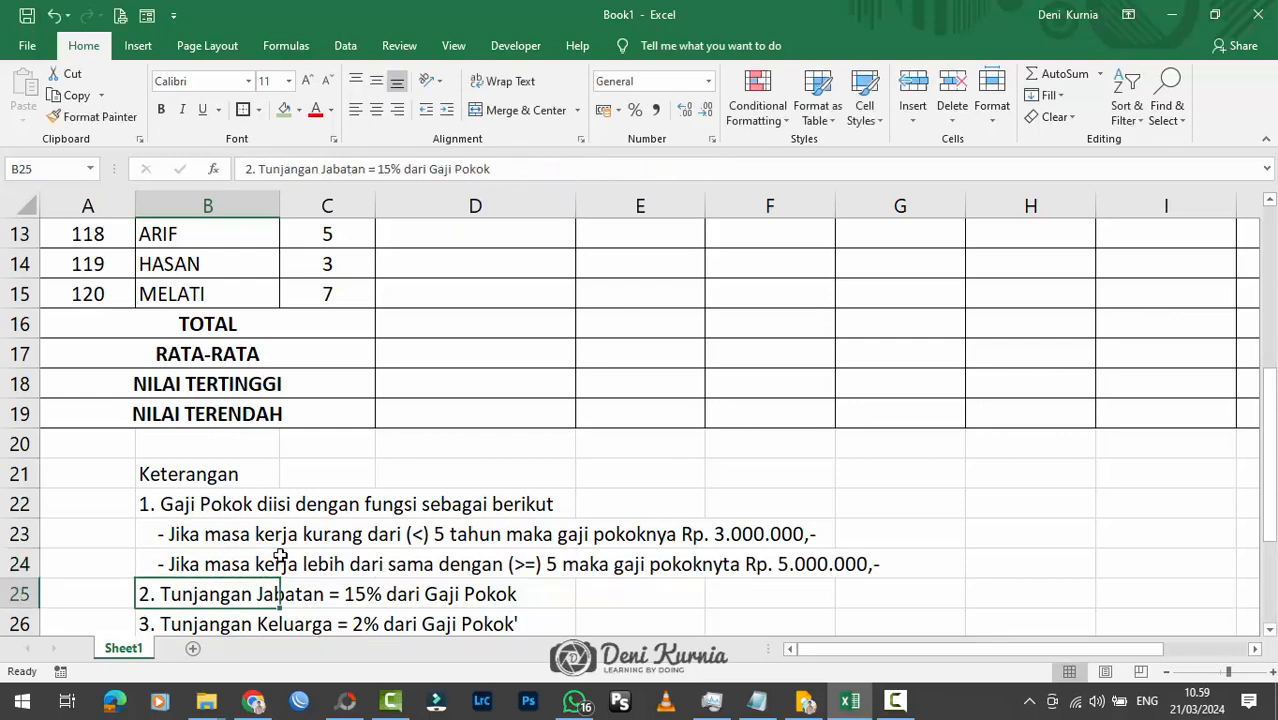
Correct the misspelled word "pokoknyta" to "pokoknya" in cell B24.
click(250, 558)
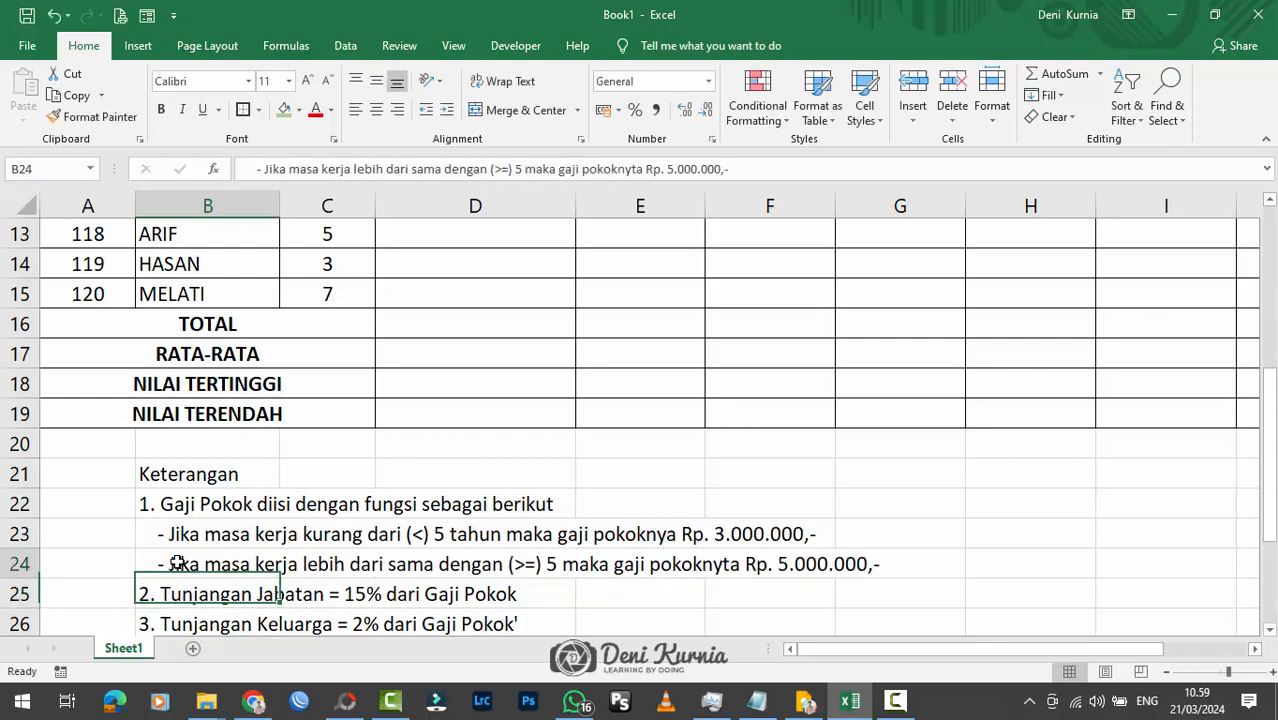
click(636, 170)
key(BackSpace)
key(Return)
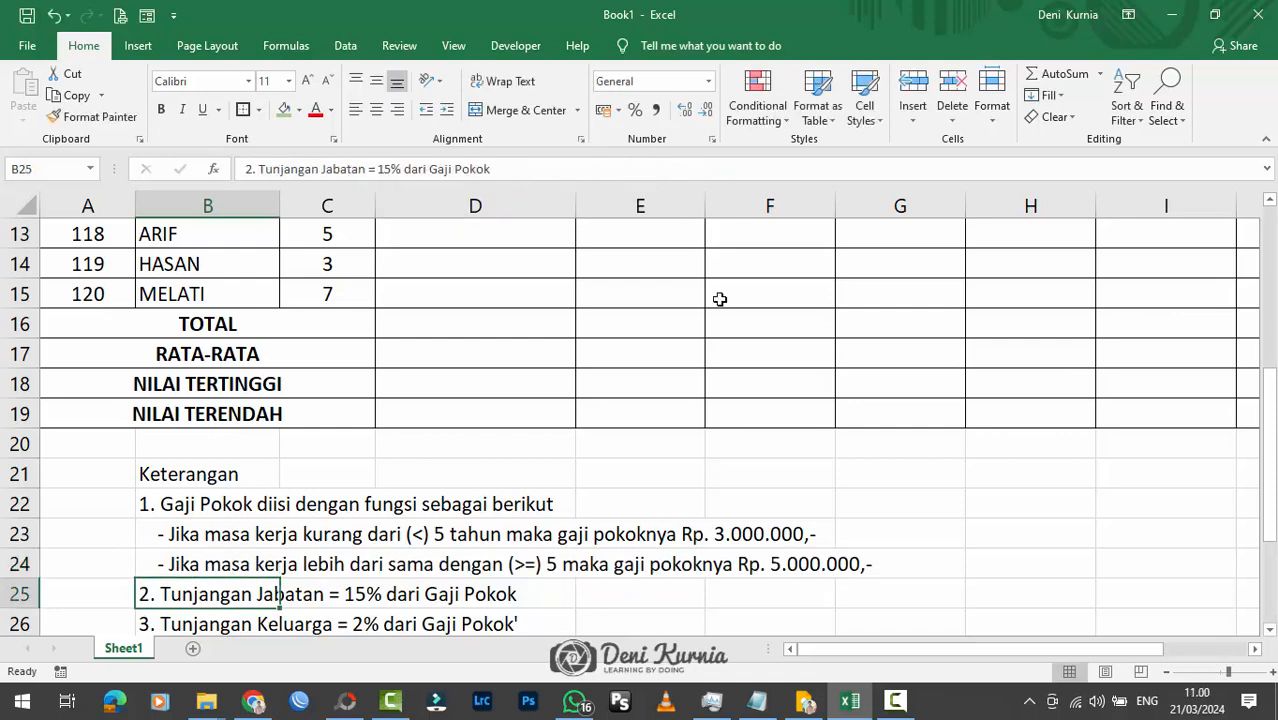
Review the two Gaji Pokok conditions in rows 23 and 24 and the allowance rules below them.
click(727, 410)
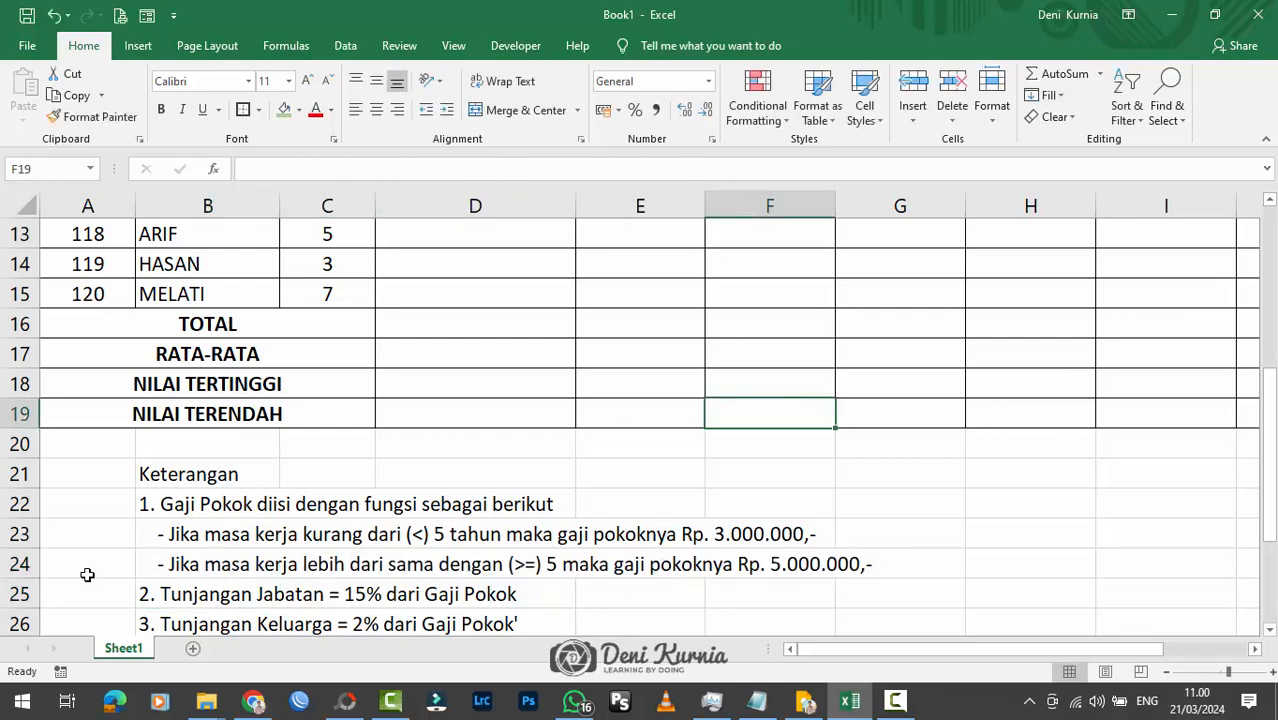
click(20, 534)
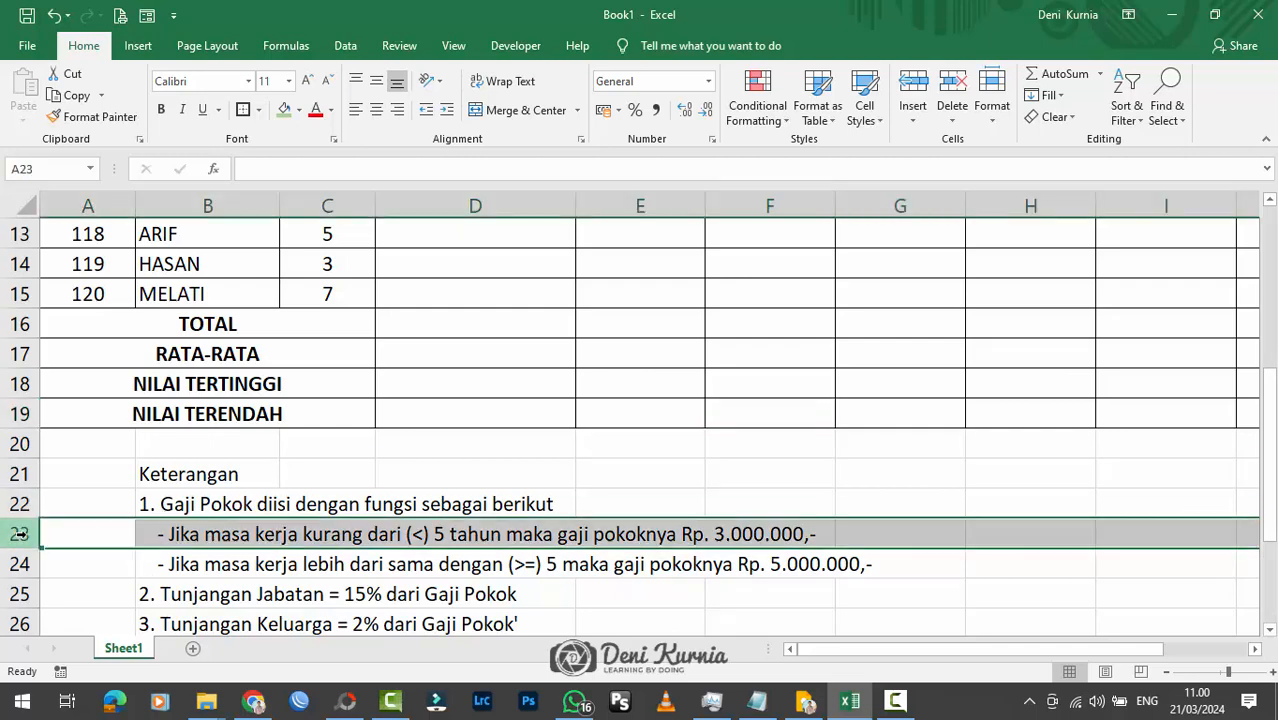
click(172, 535)
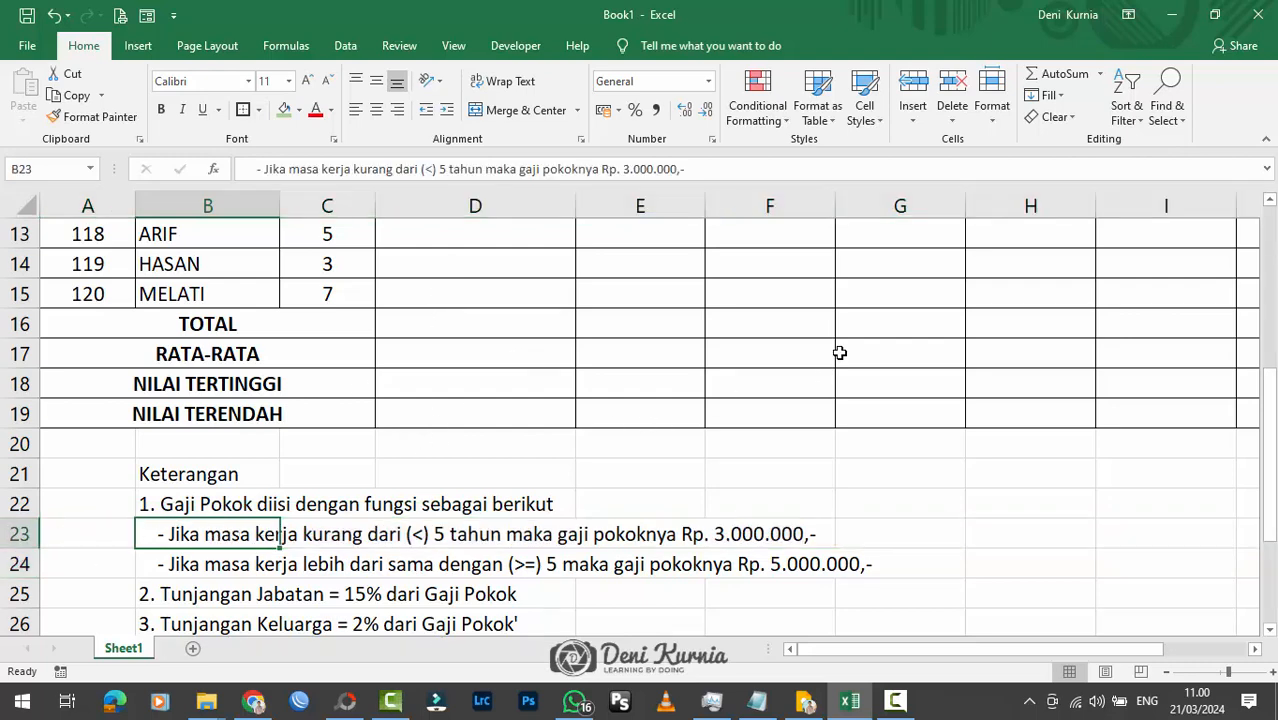
scroll(562, 344, up, 2)
scroll(562, 344, down, 3)
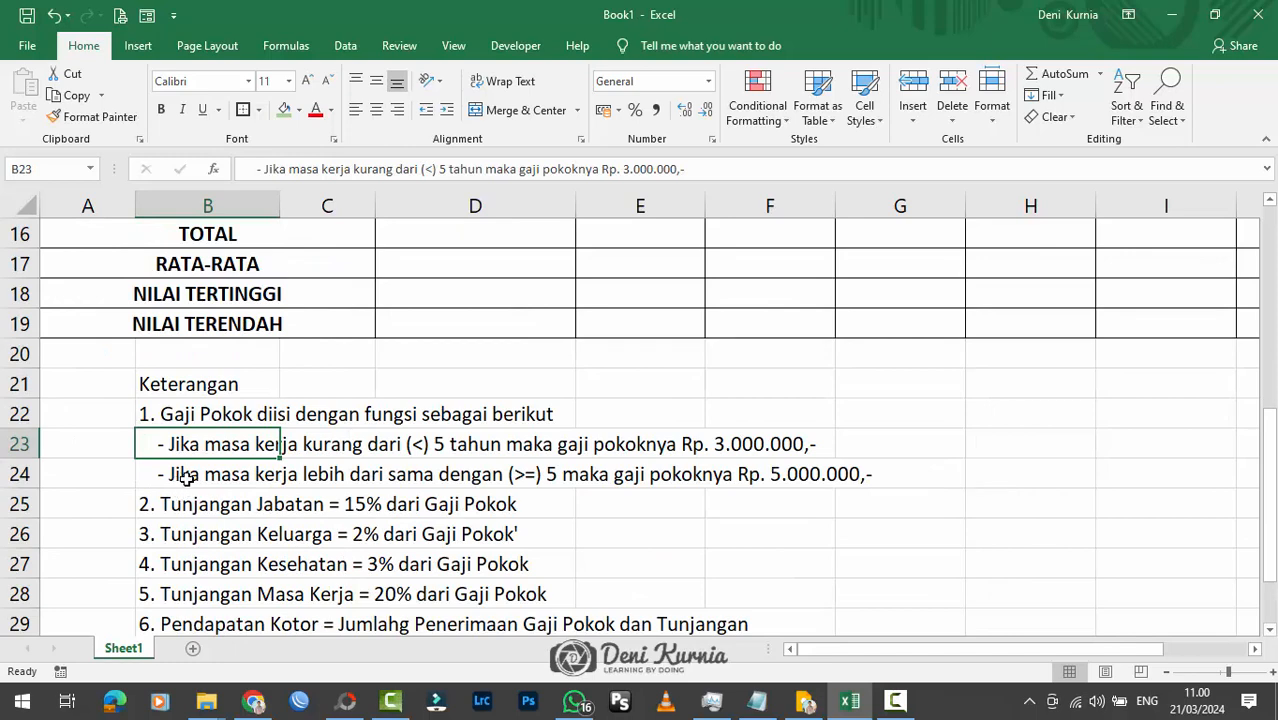
Review the Gaji Pokok conditions in rows 23 and 24 against the MASA KERJA and GAJI POKOK columns of the table.
scroll(422, 476, up, 1)
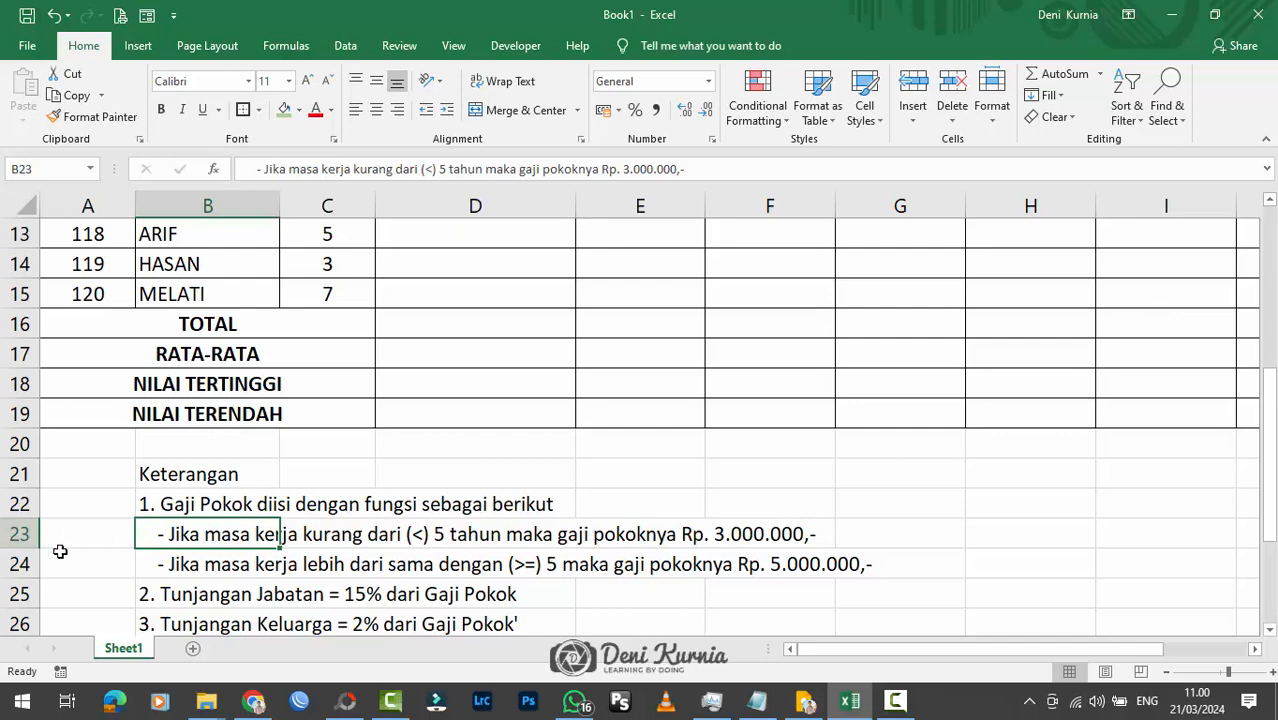
click(20, 534)
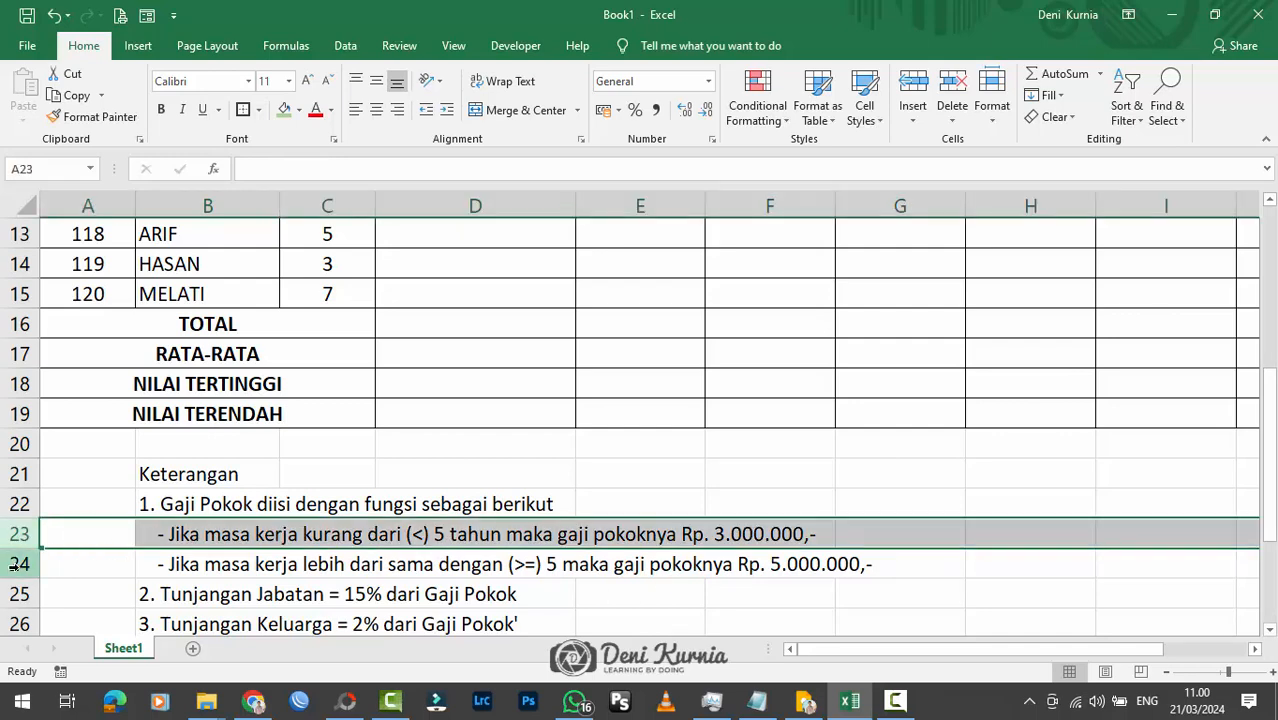
click(16, 565)
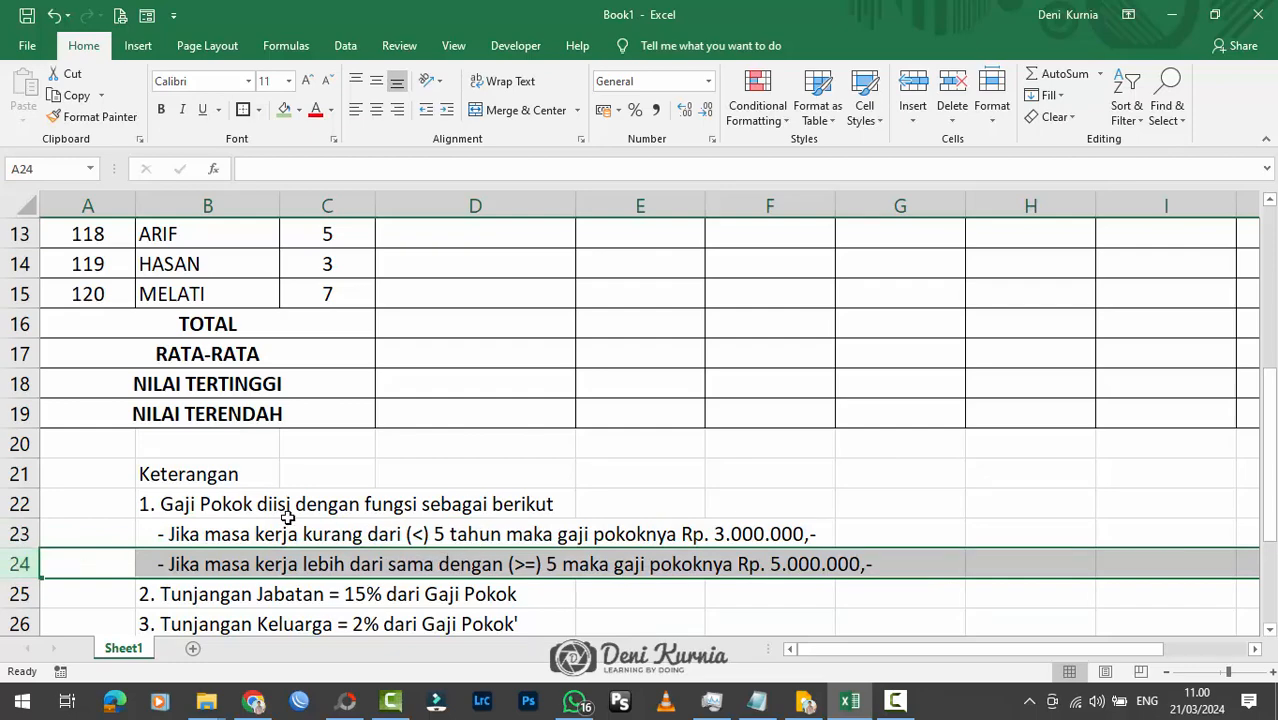
scroll(414, 480, up, 4)
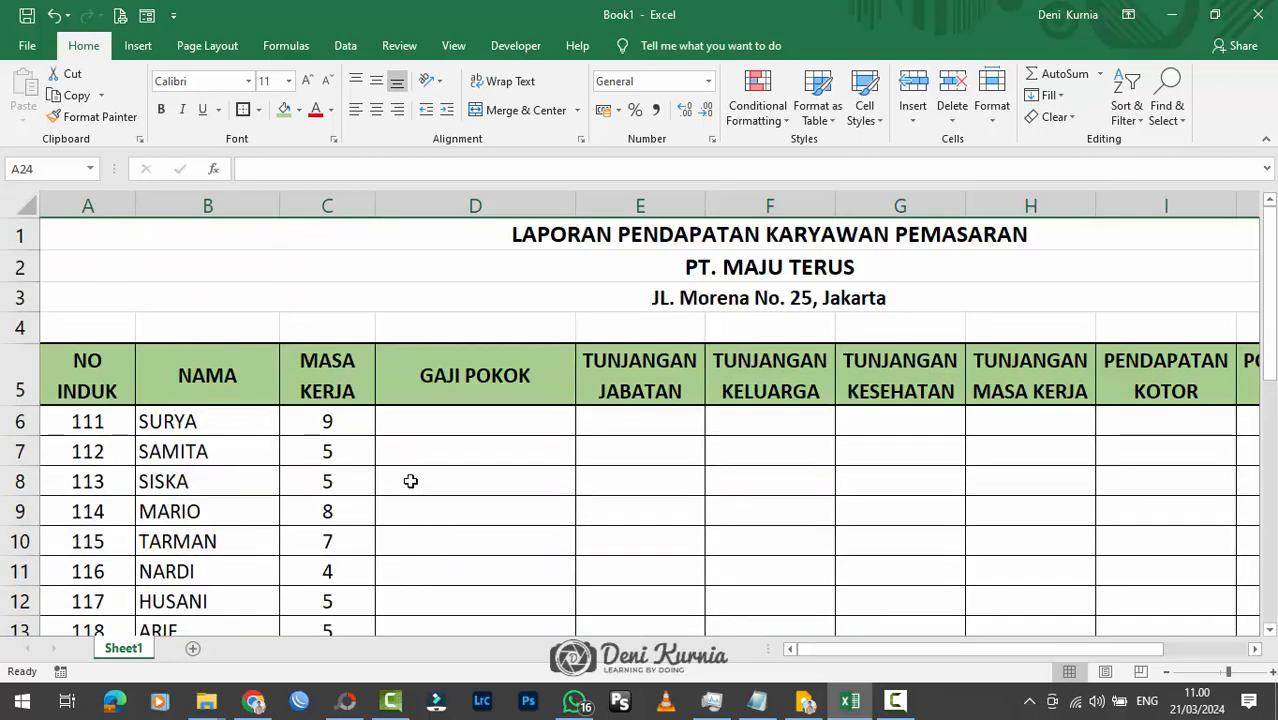
scroll(424, 488, down, 5)
scroll(424, 488, up, 4)
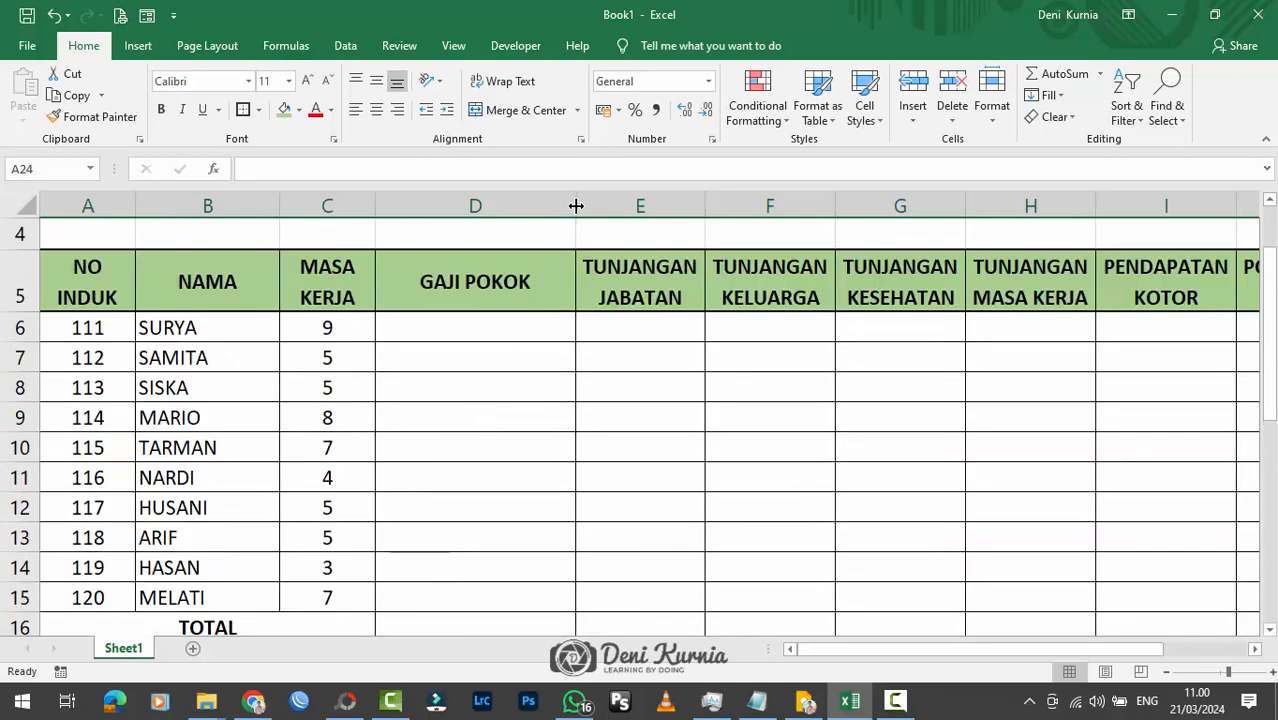
Widen the GAJI POKOK column (D) slightly.
drag(576, 208, 591, 209)
scroll(604, 368, down, 2)
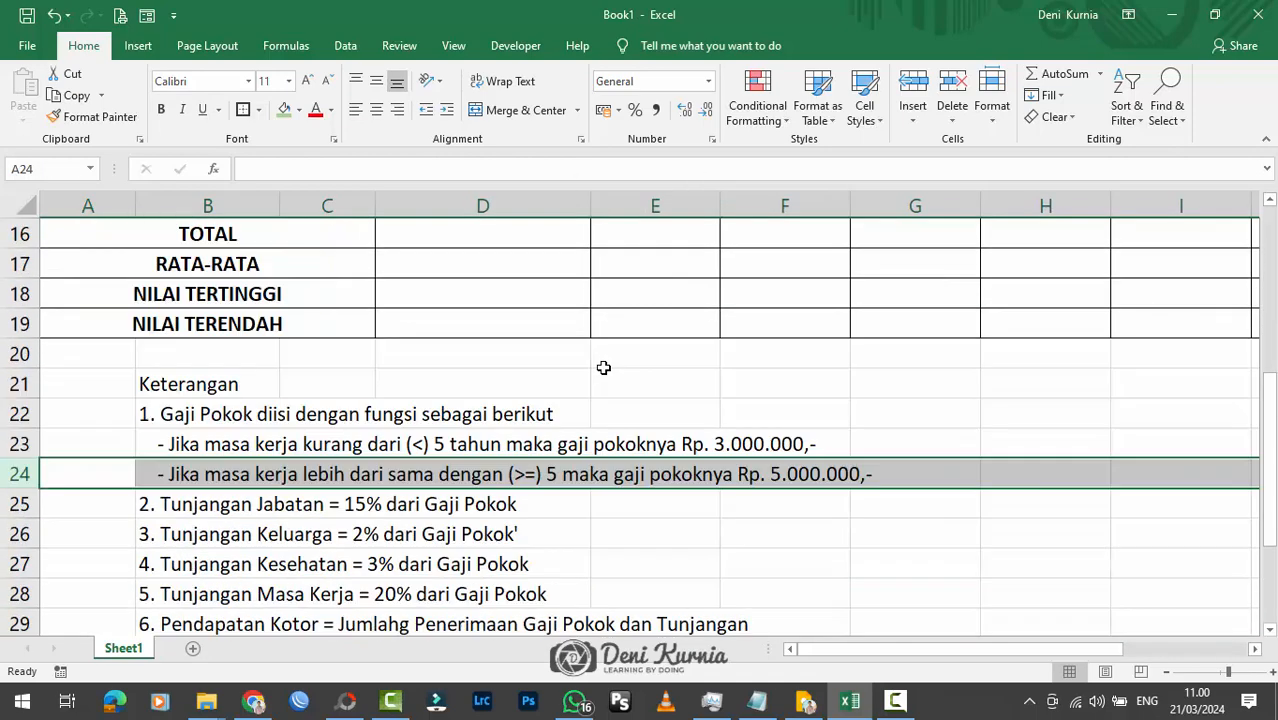
scroll(602, 365, up, 5)
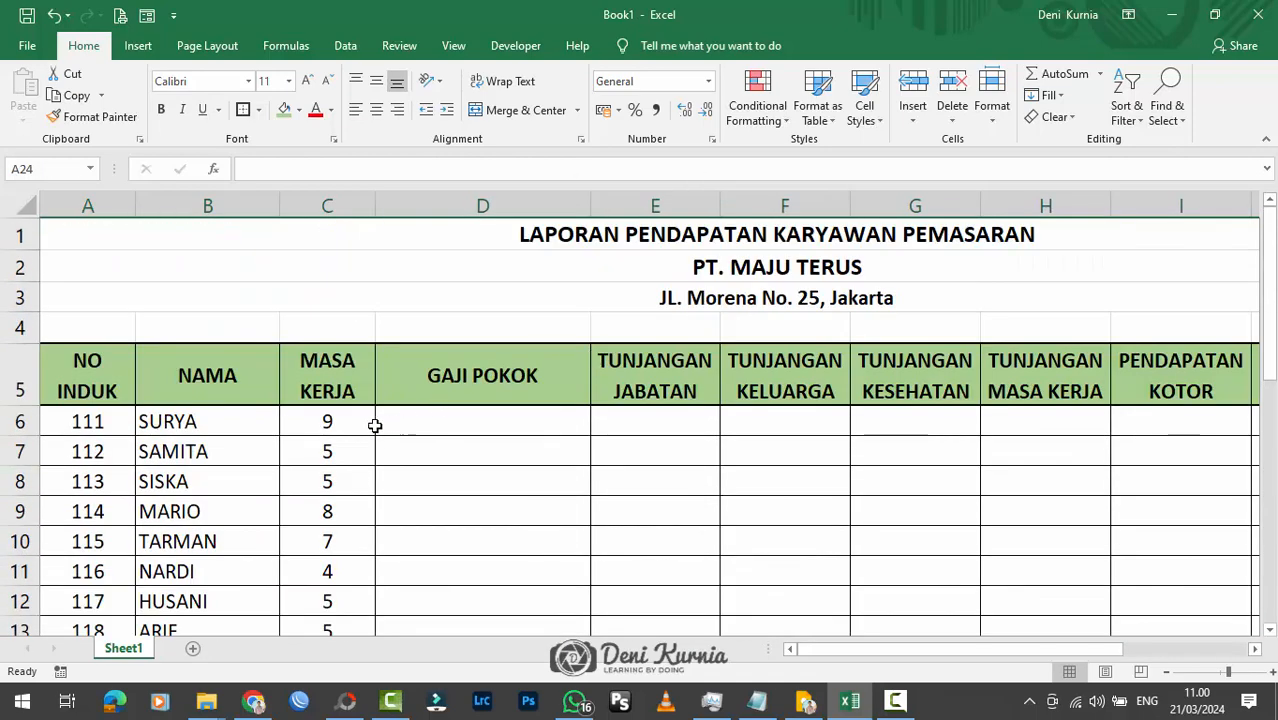
Start an IF formula in cell D6 with the MASA KERJA cell C6 as the beginning of its logical test.
click(22, 422)
click(491, 421)
scroll(590, 430, down, 4)
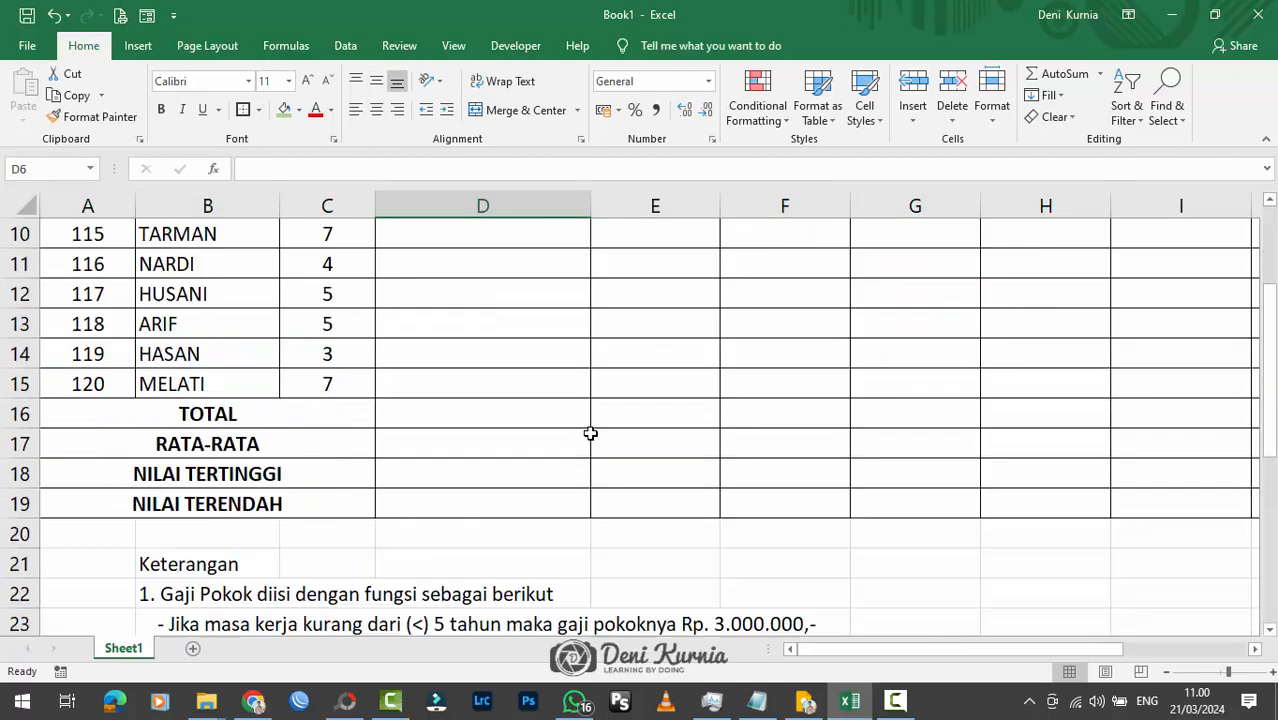
scroll(590, 433, up, 4)
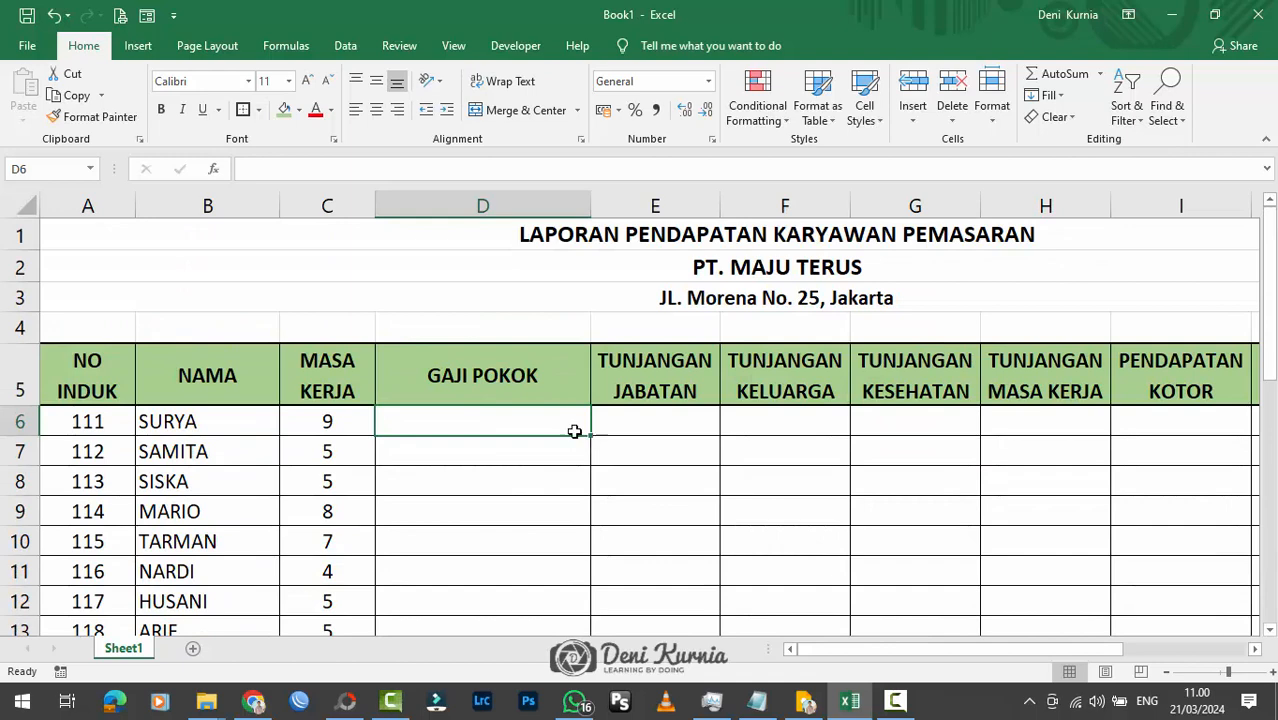
scroll(518, 428, down, 3)
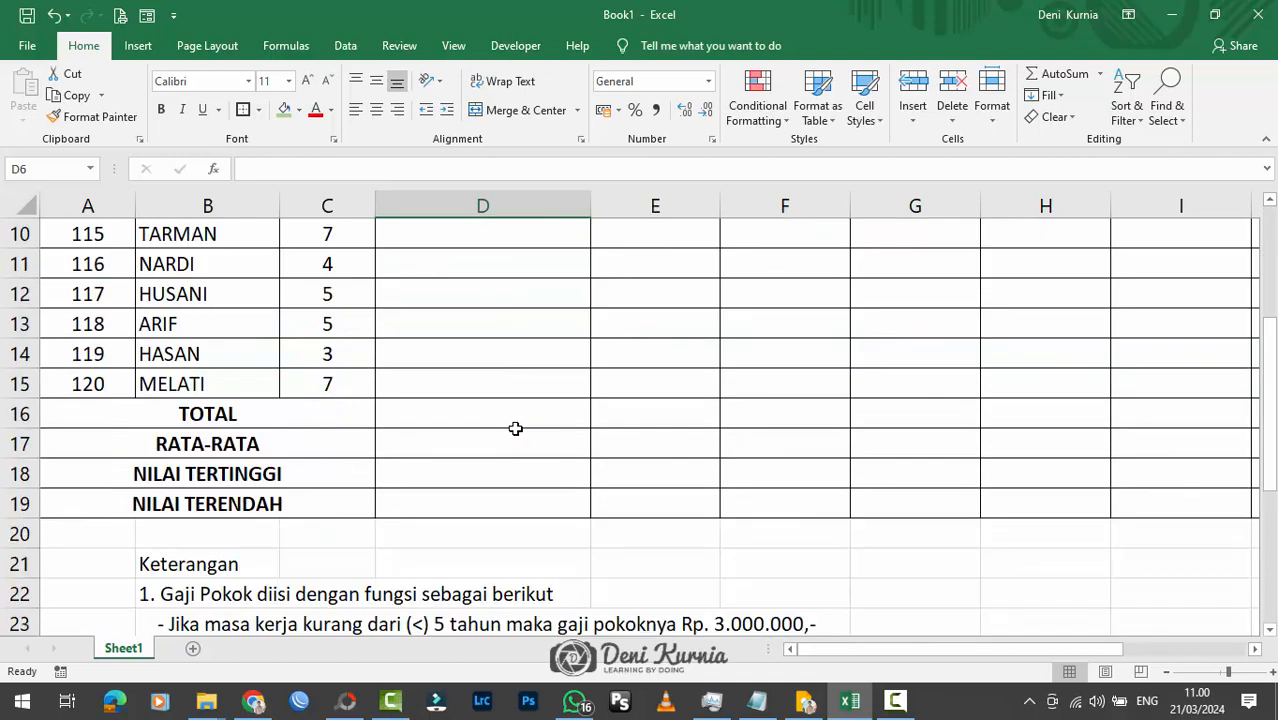
scroll(516, 430, up, 3)
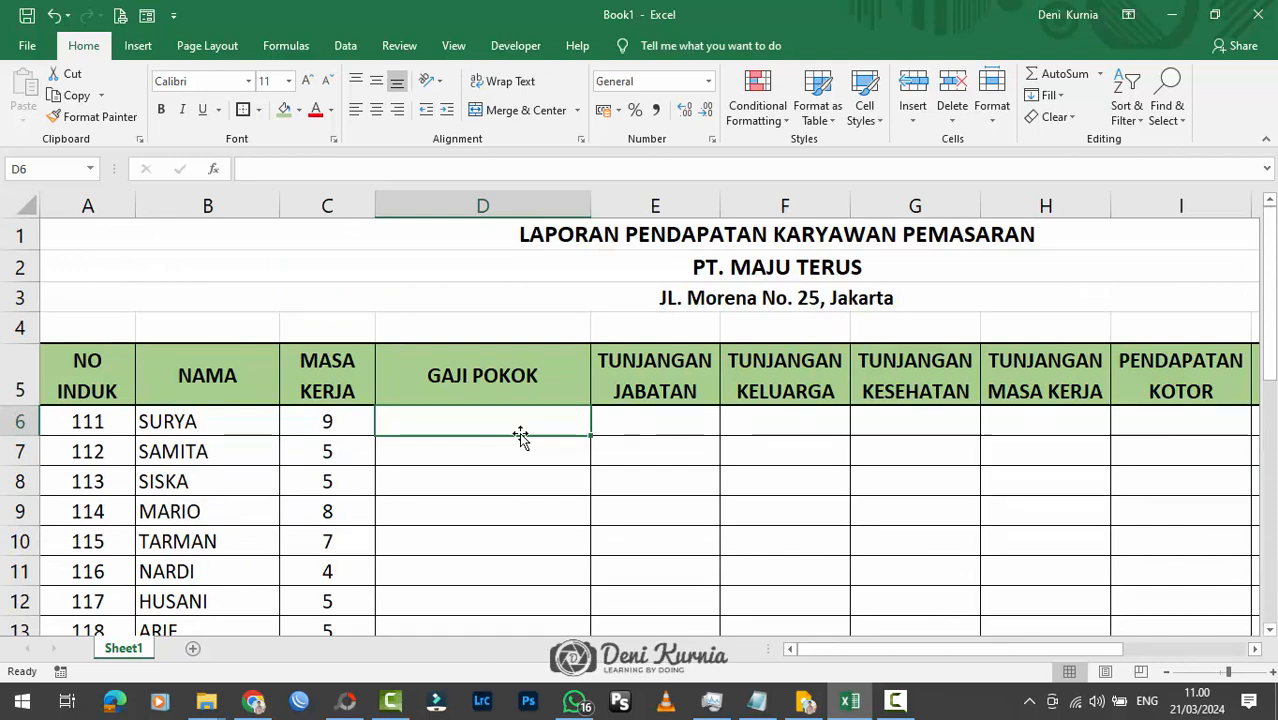
text(=)
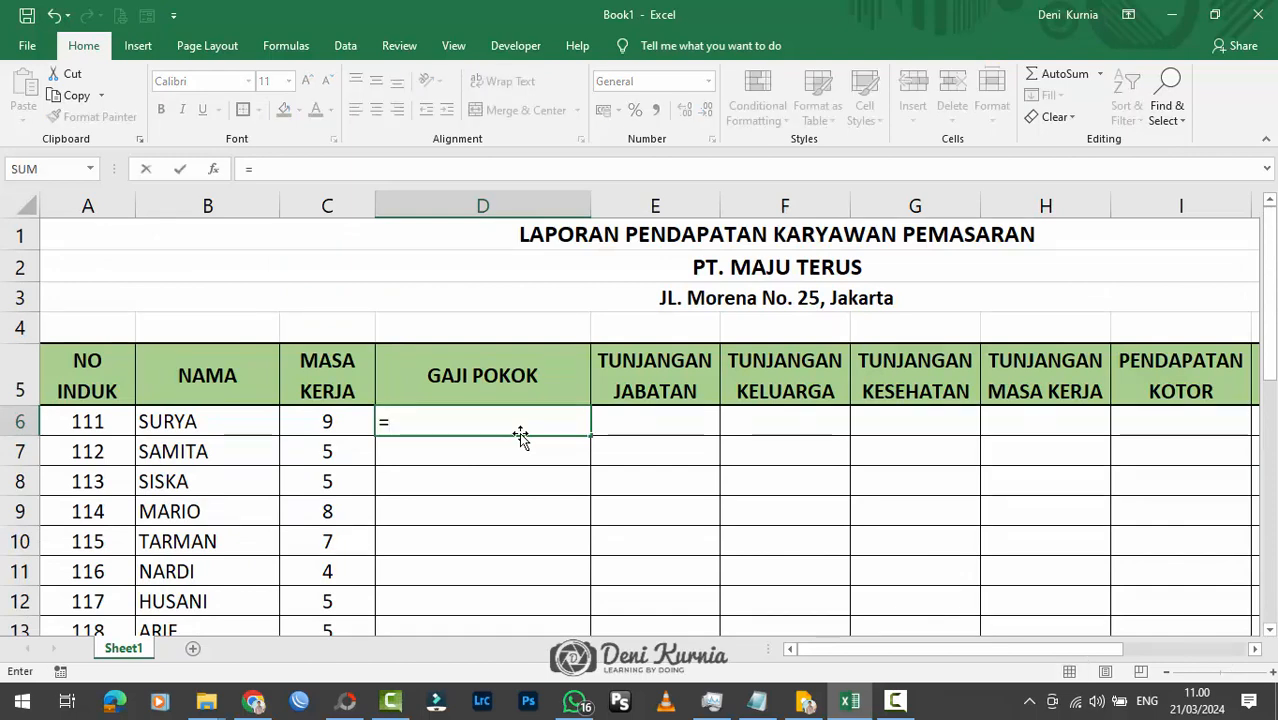
text(b)
key(BackSpace)
text(IF)
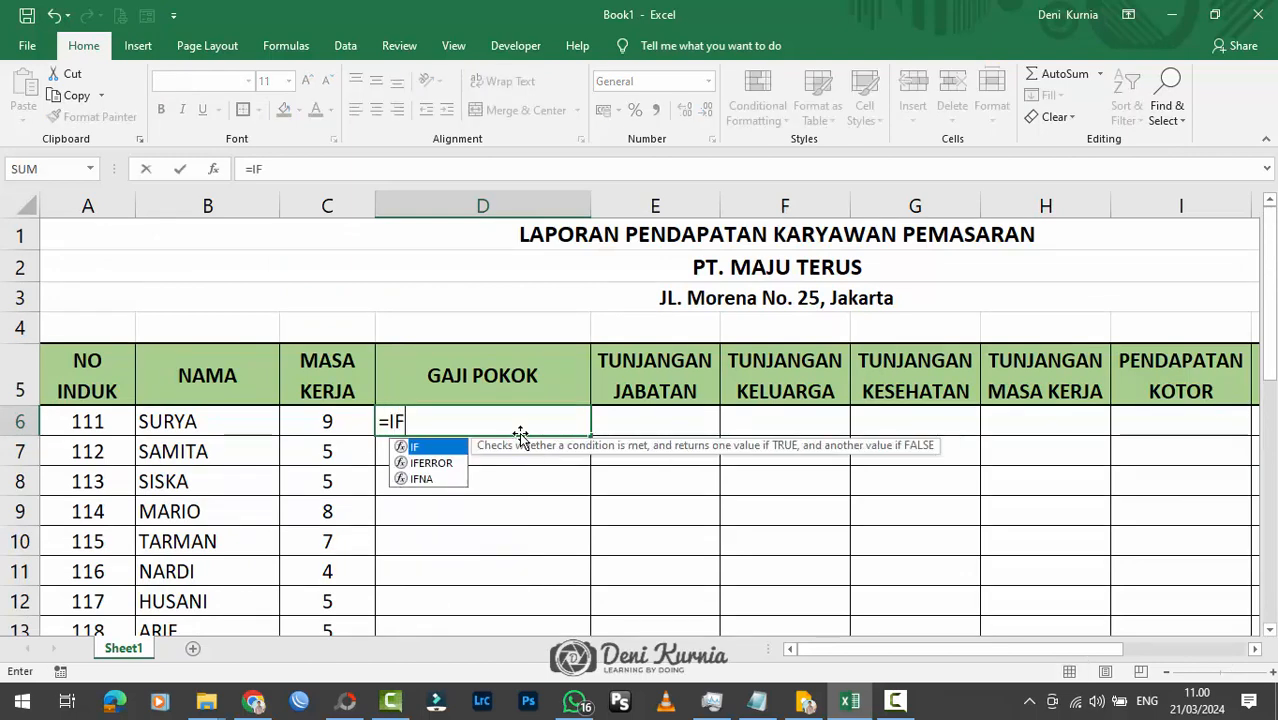
text(()
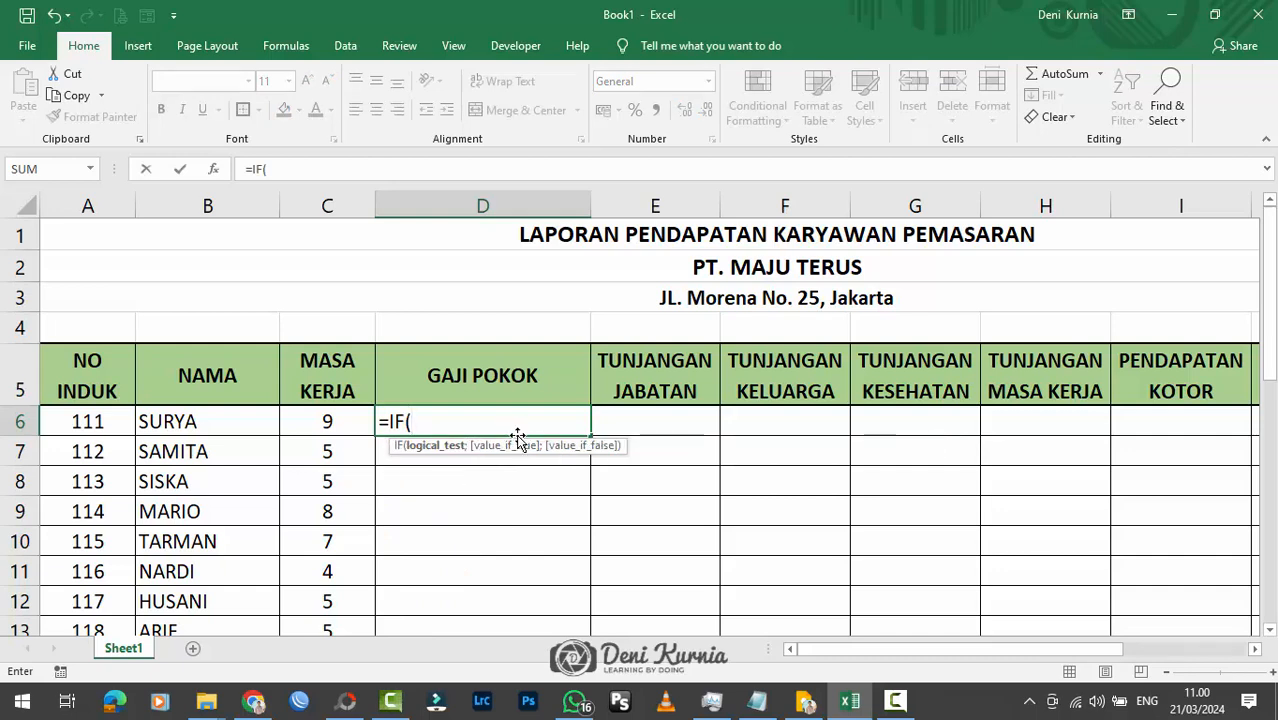
click(332, 422)
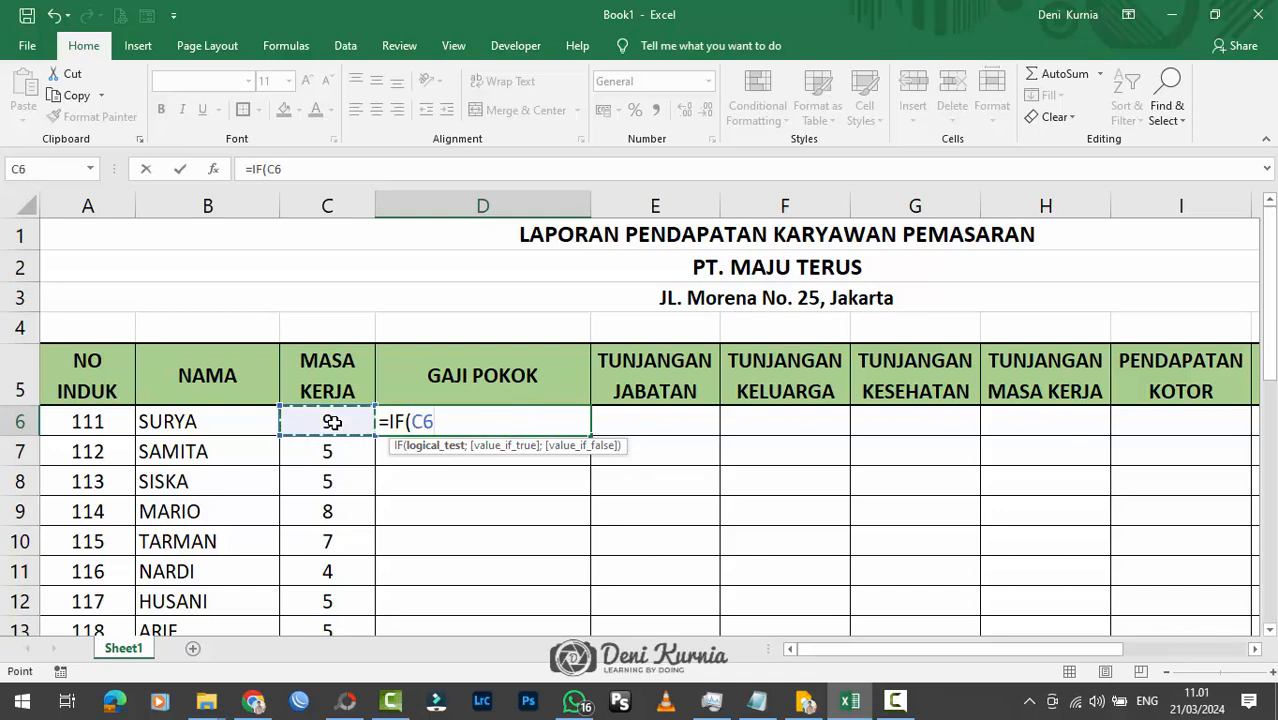
Complete the logical test of the D6 formula as C6>=5, following the Gaji Pokok rule in row 24.
scroll(334, 425, down, 4)
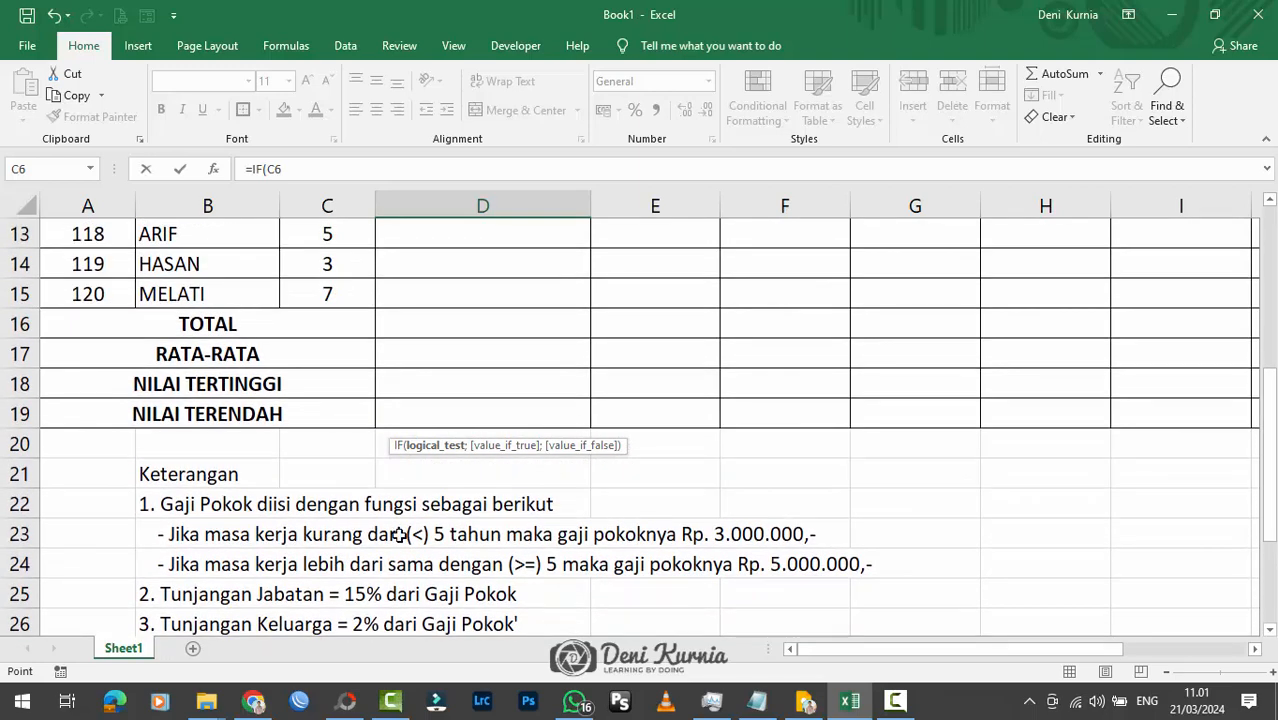
scroll(399, 533, up, 4)
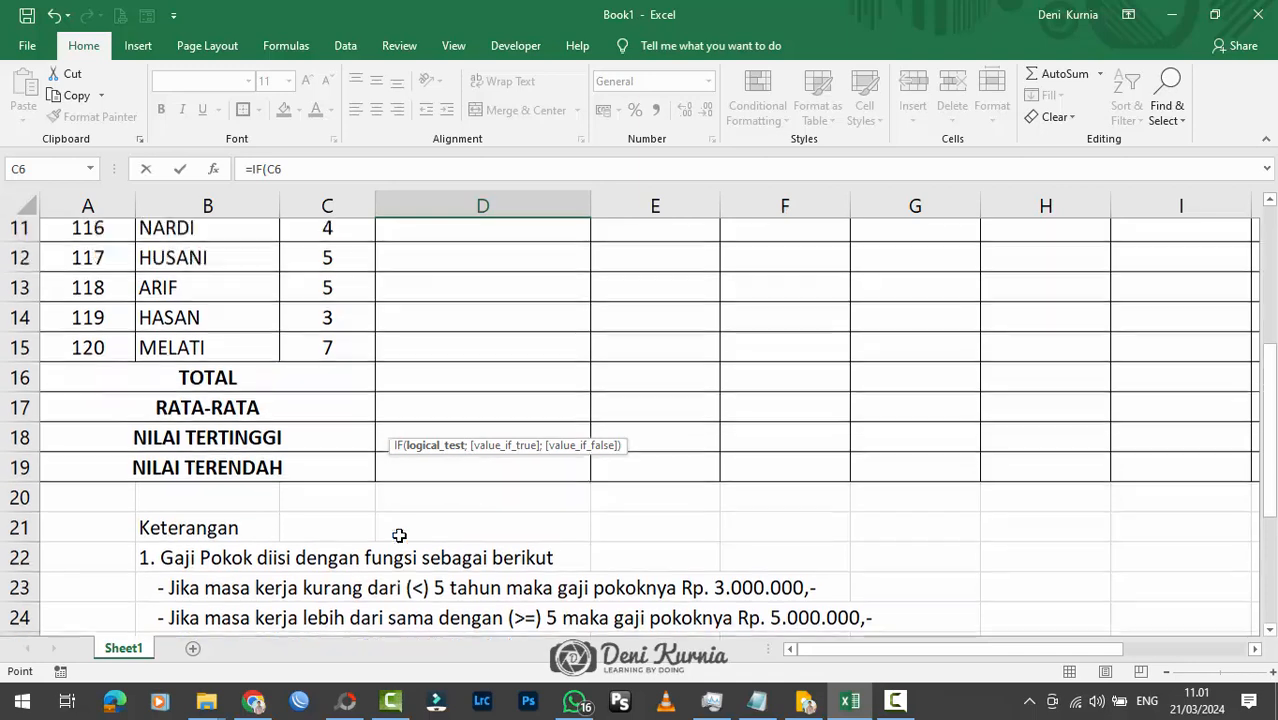
scroll(399, 533, down, 4)
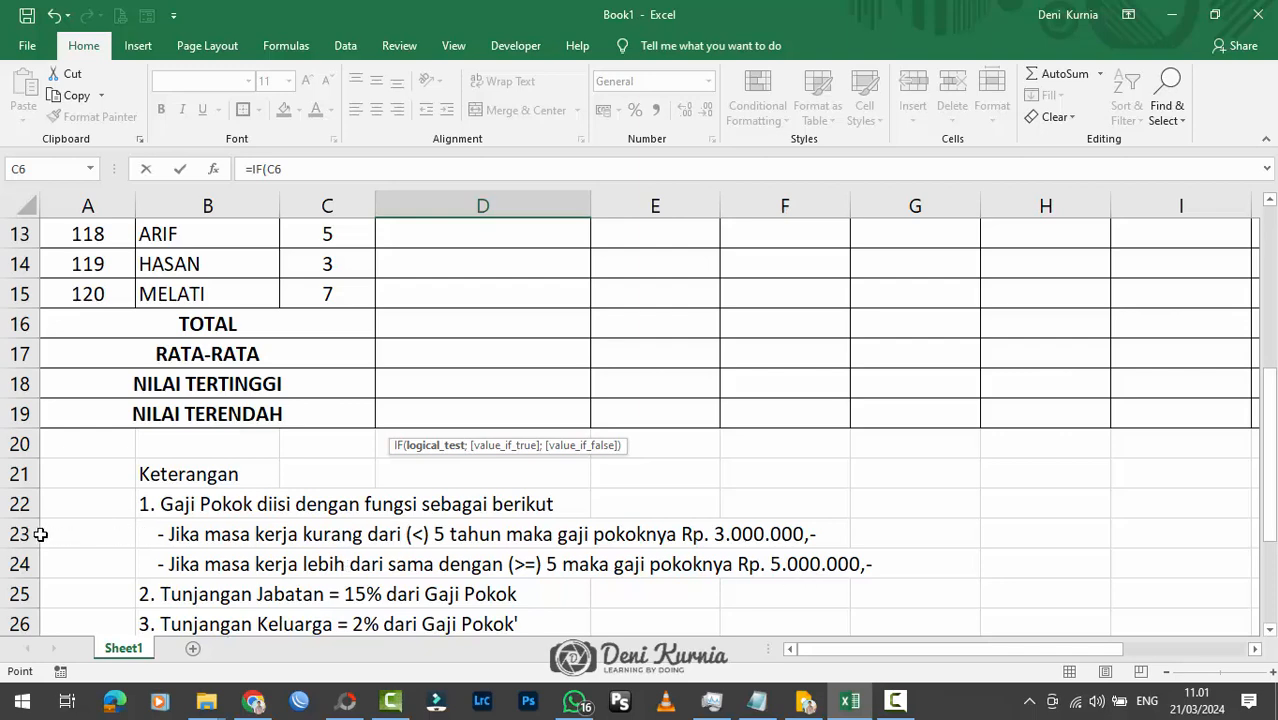
scroll(480, 495, up, 4)
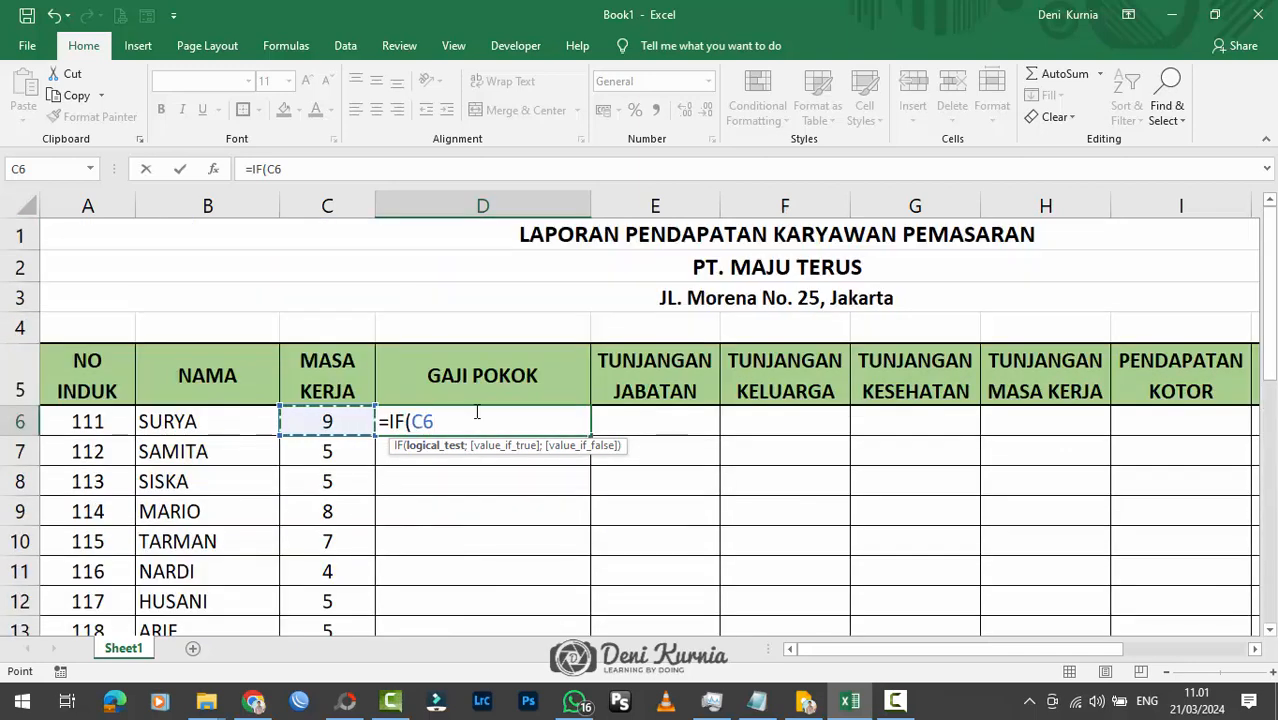
text(>=5)
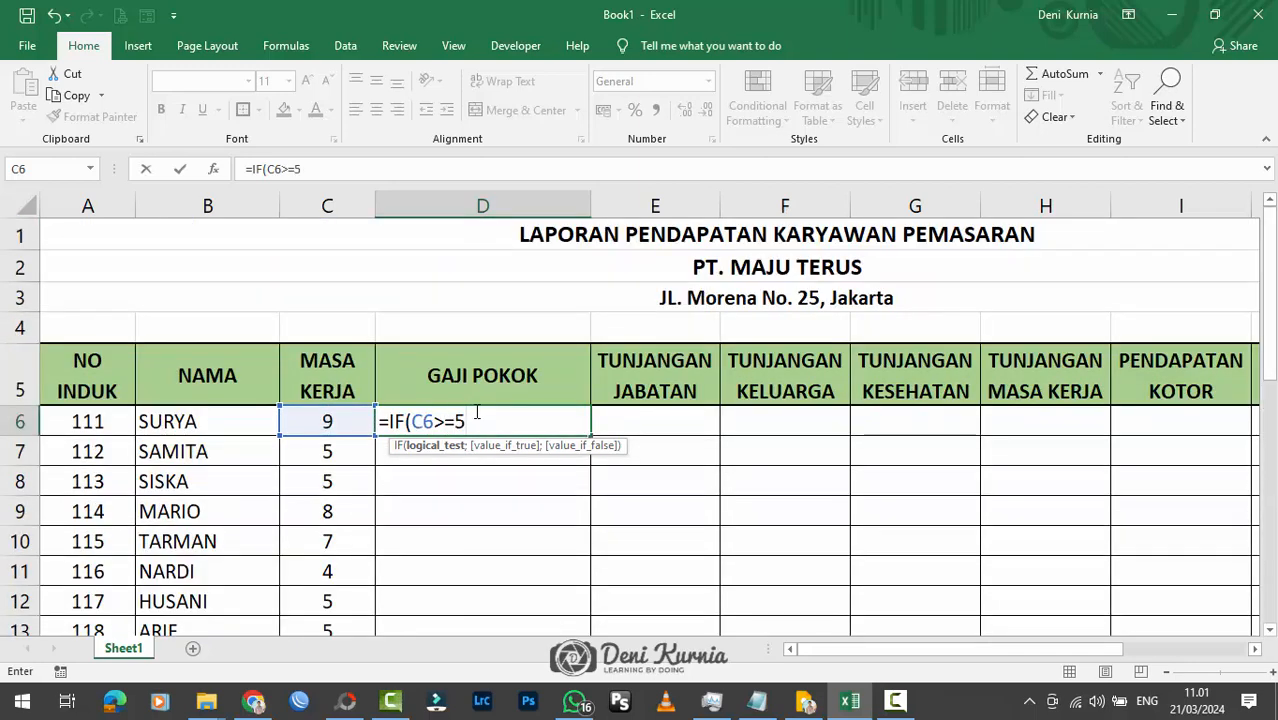
text(;)
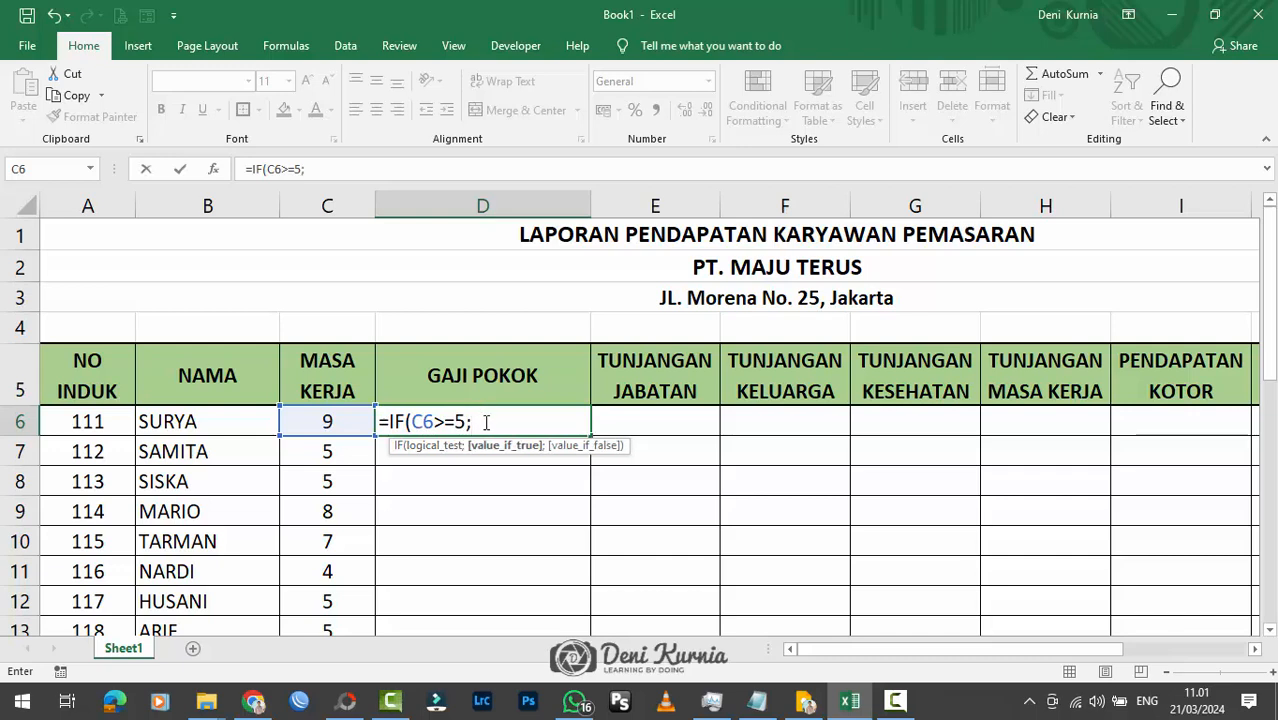
Enter 5000000 as the value if true in the D6 formula, following the rule in row 24.
scroll(486, 422, down, 4)
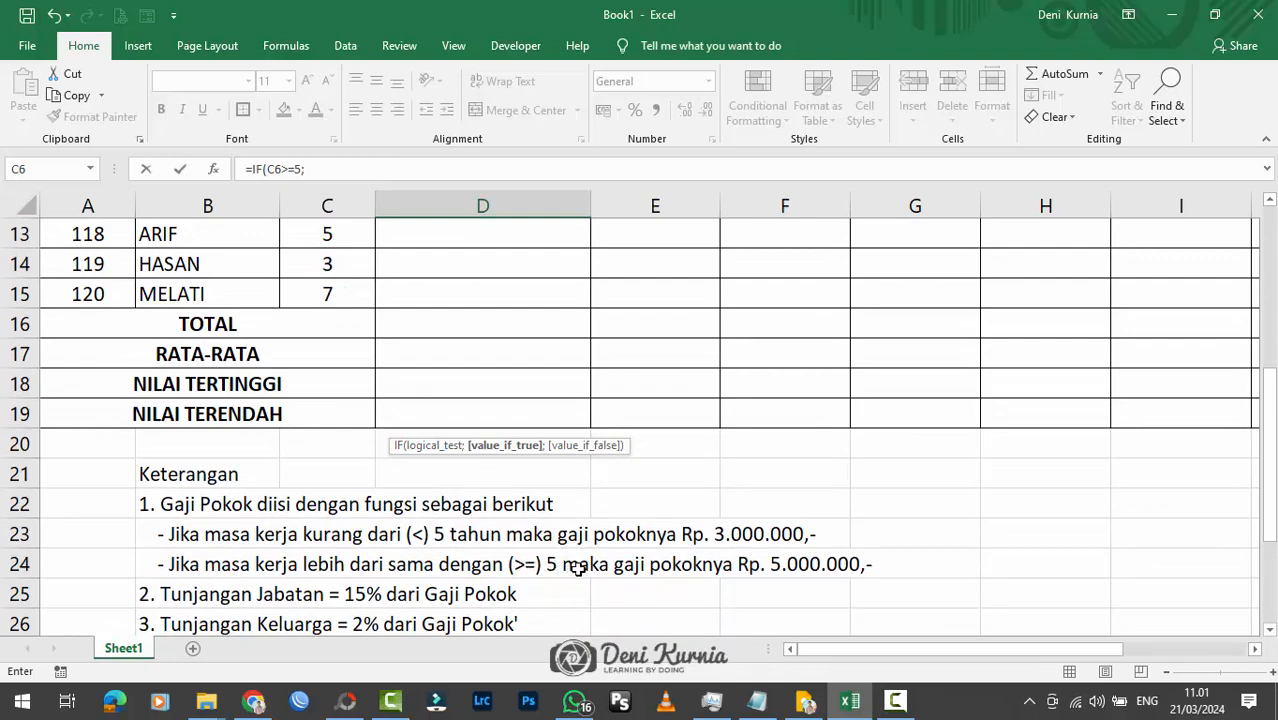
scroll(779, 566, up, 4)
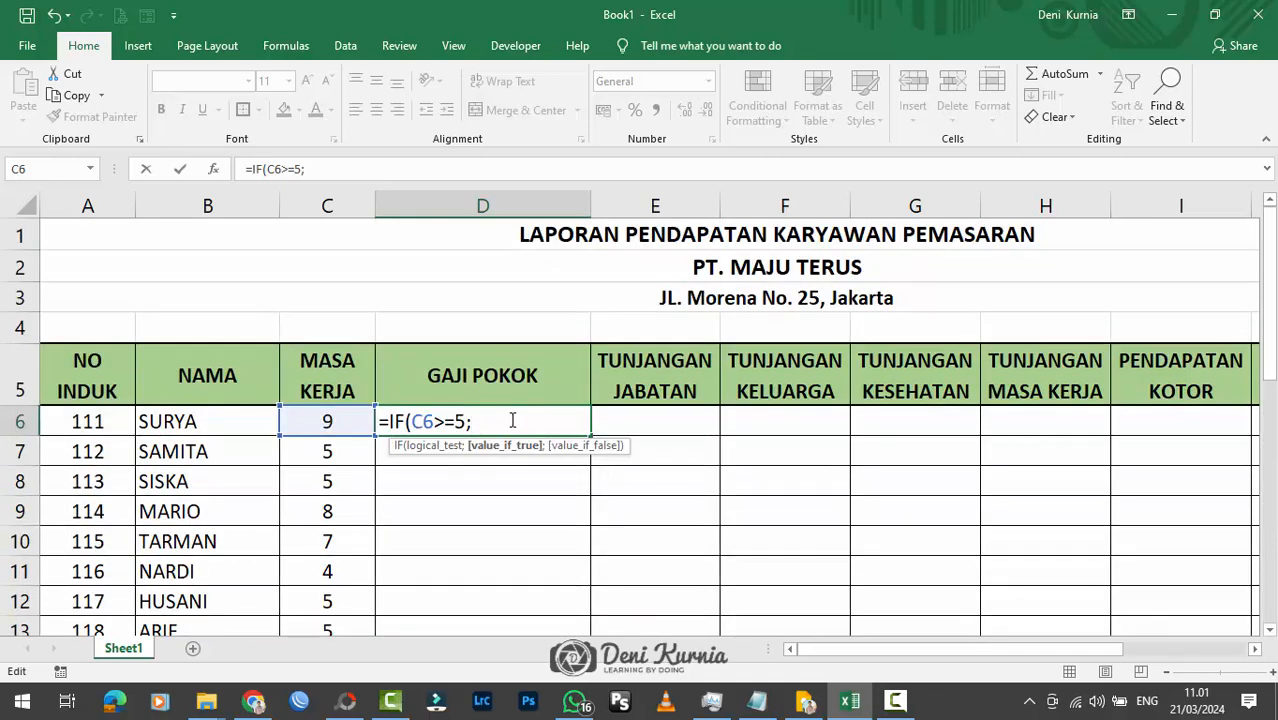
text(00000;)
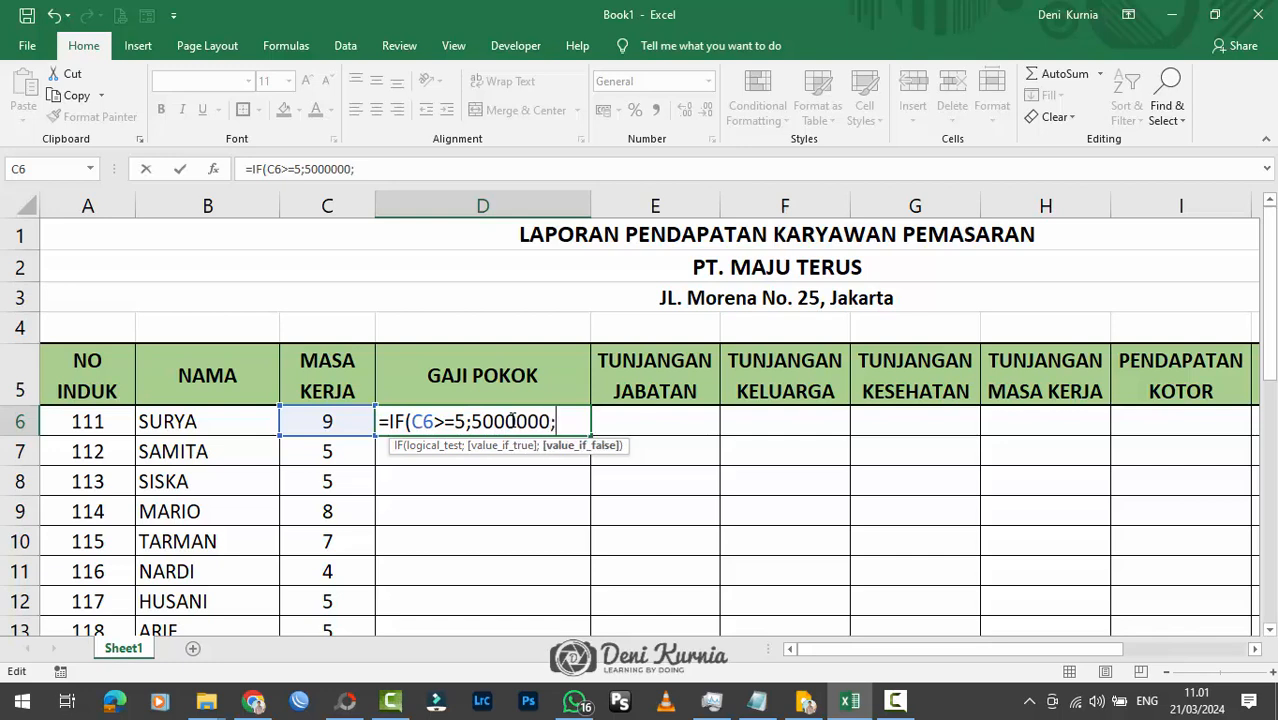
Enter 3000000 as the value if false per the rule in row 23, completing D6 as =IF(C6>=5;5000000;3000000).
scroll(507, 420, down, 4)
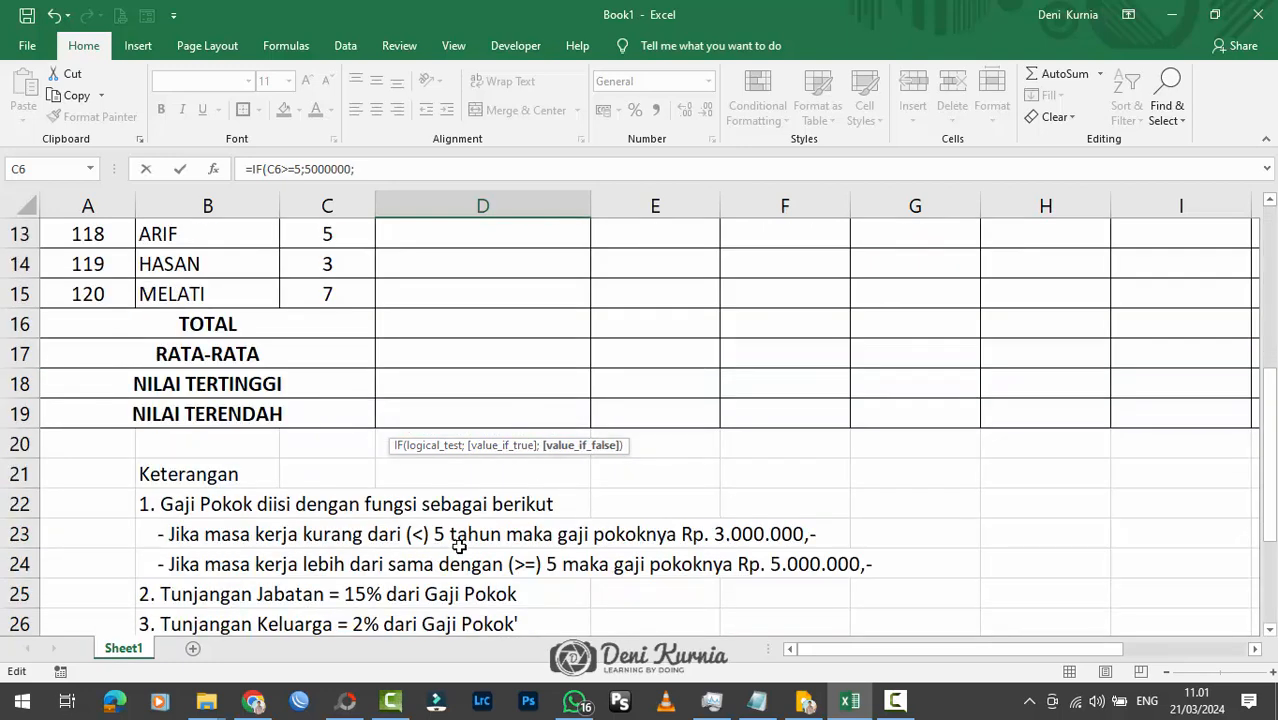
scroll(773, 541, up, 4)
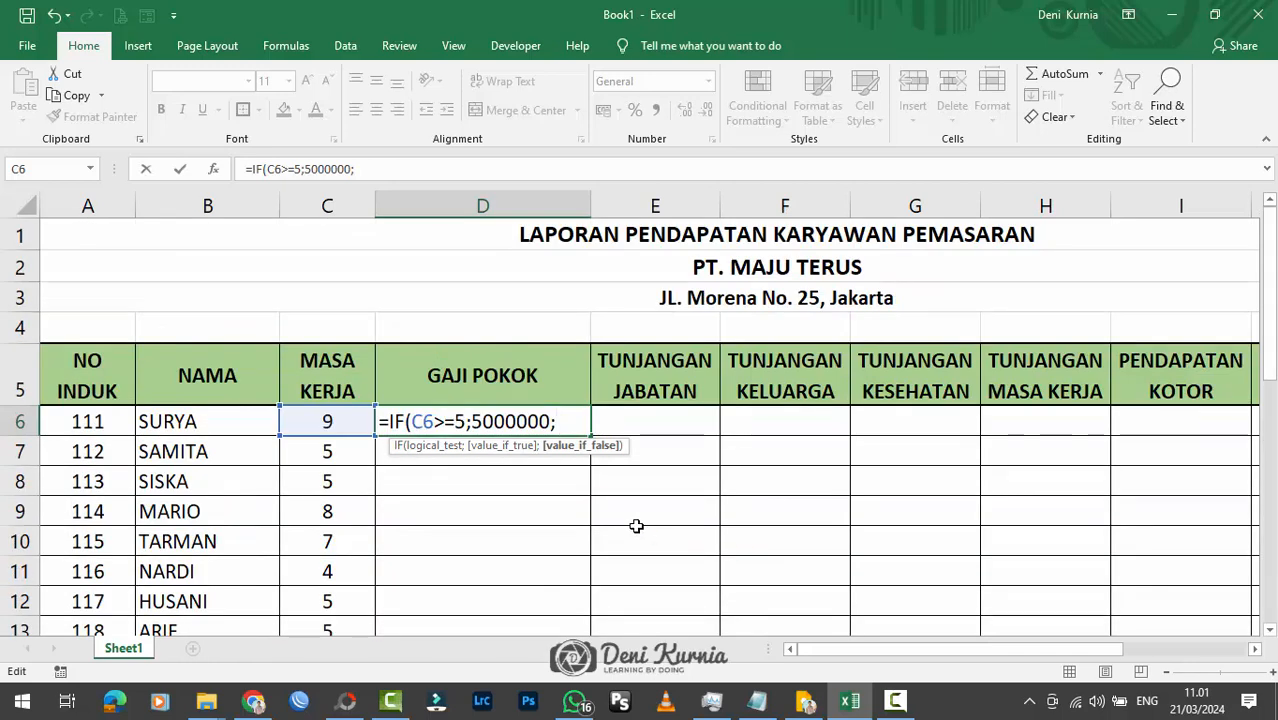
text(000000)
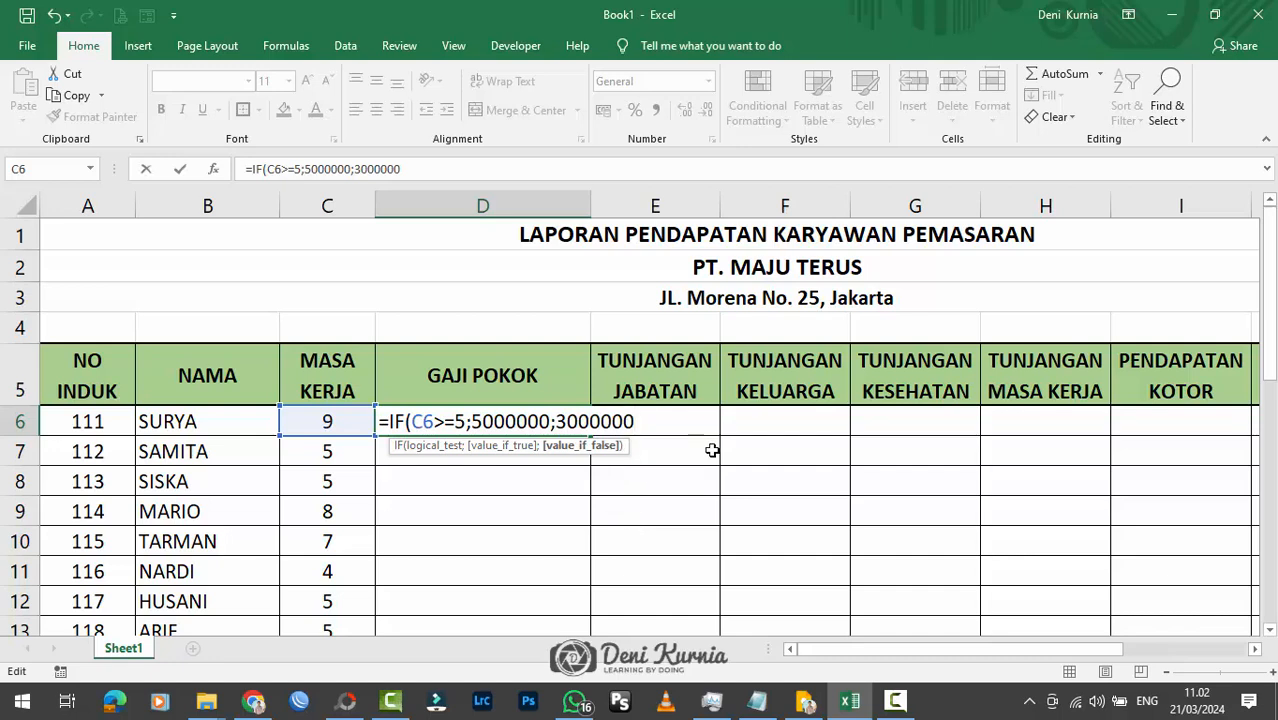
text())
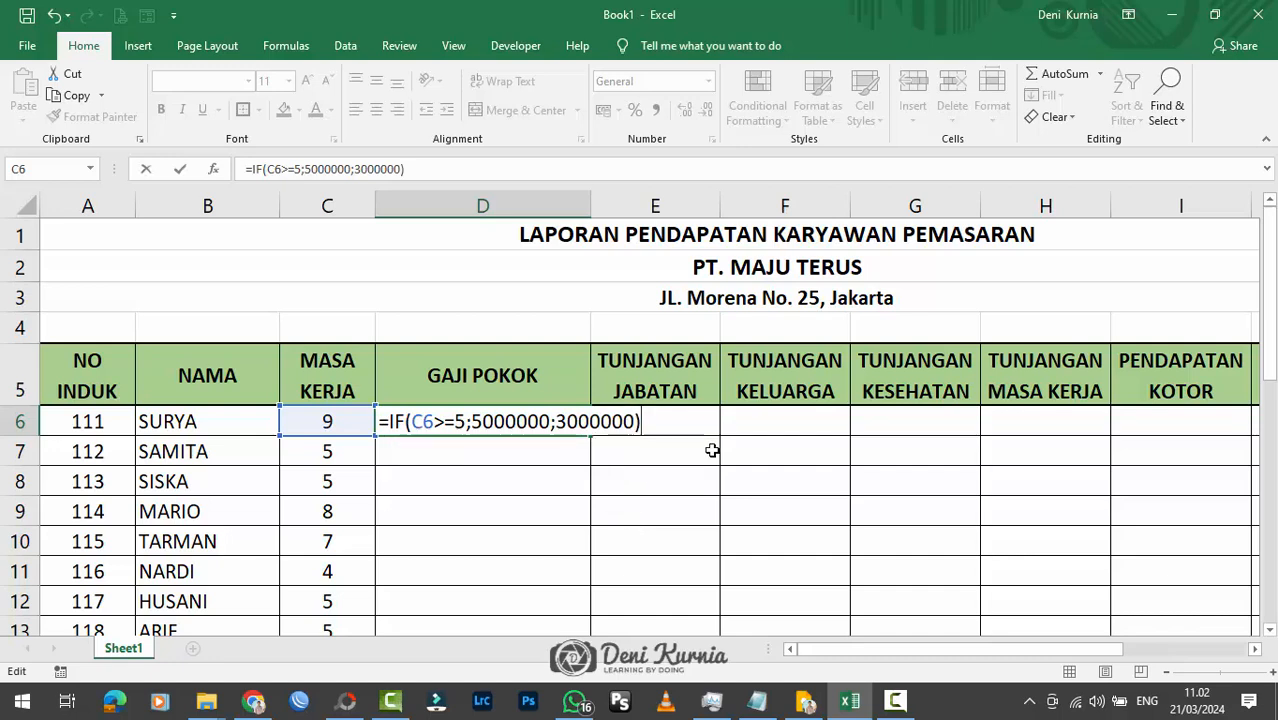
click(592, 200)
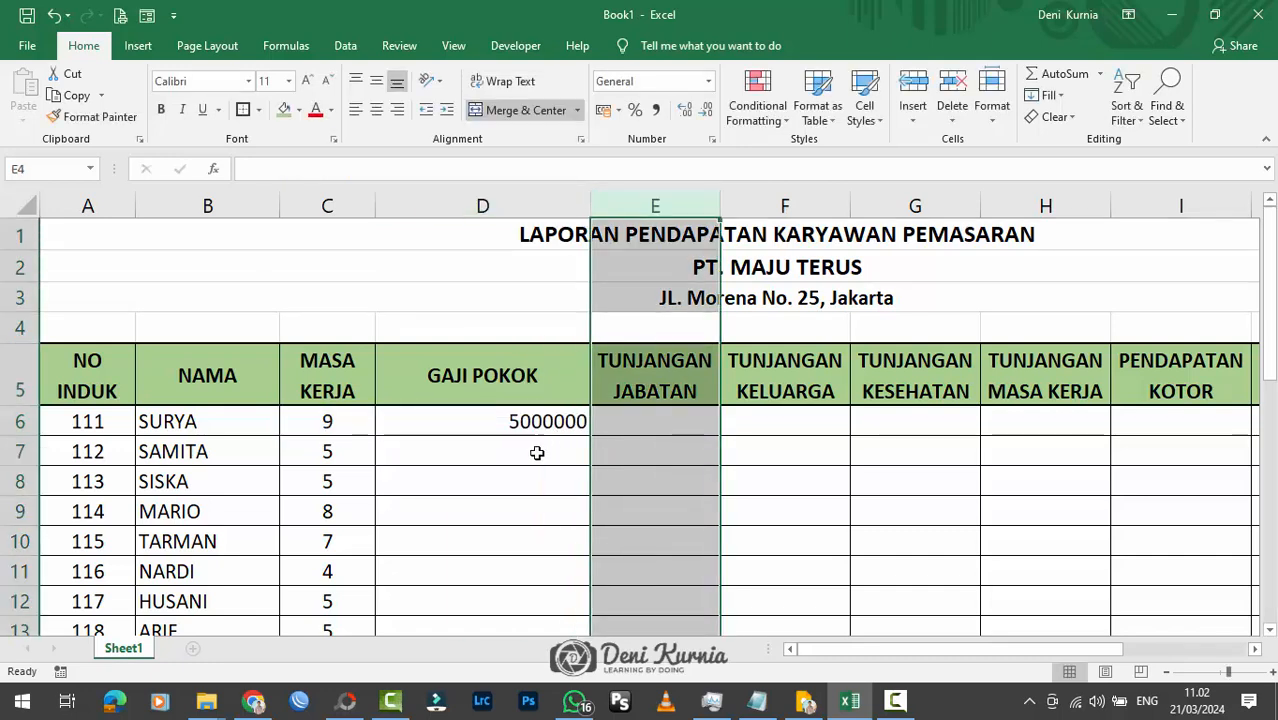
Widen the GAJI POKOK column further and fill the D6 formula down through D15.
click(532, 418)
drag(596, 208, 627, 208)
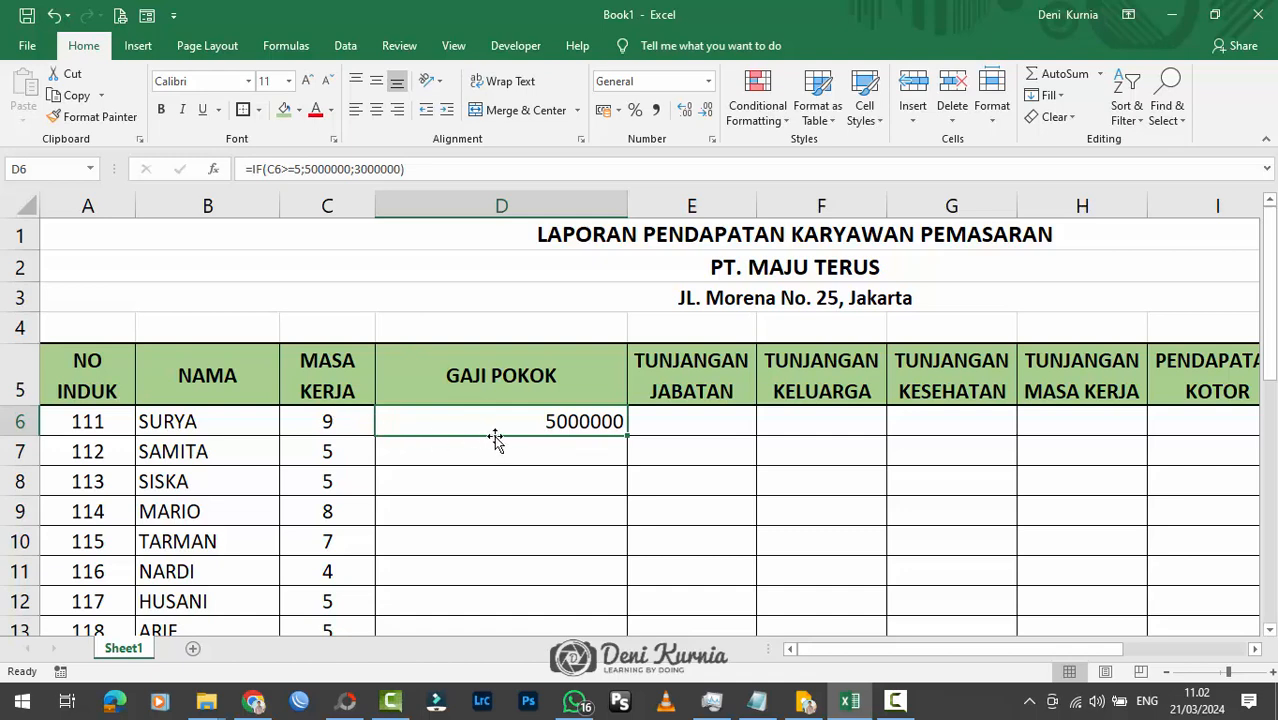
scroll(516, 411, down, 2)
scroll(516, 411, up, 1)
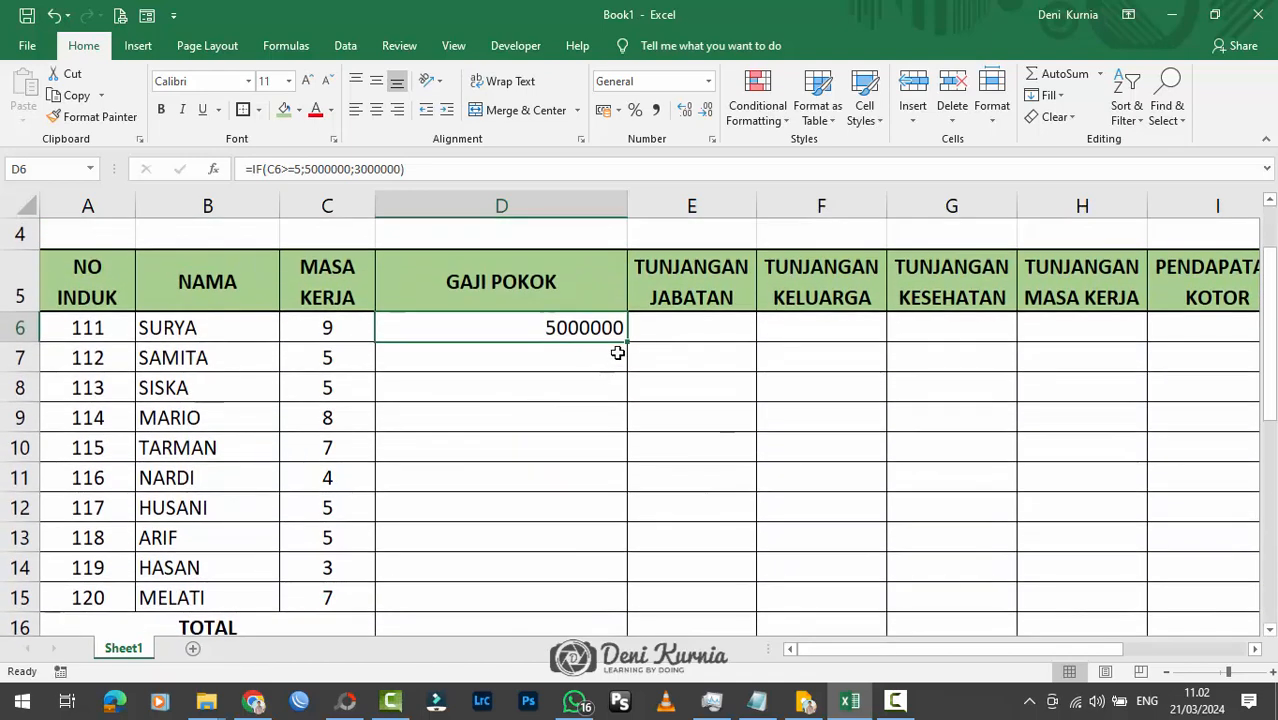
drag(625, 342, 588, 606)
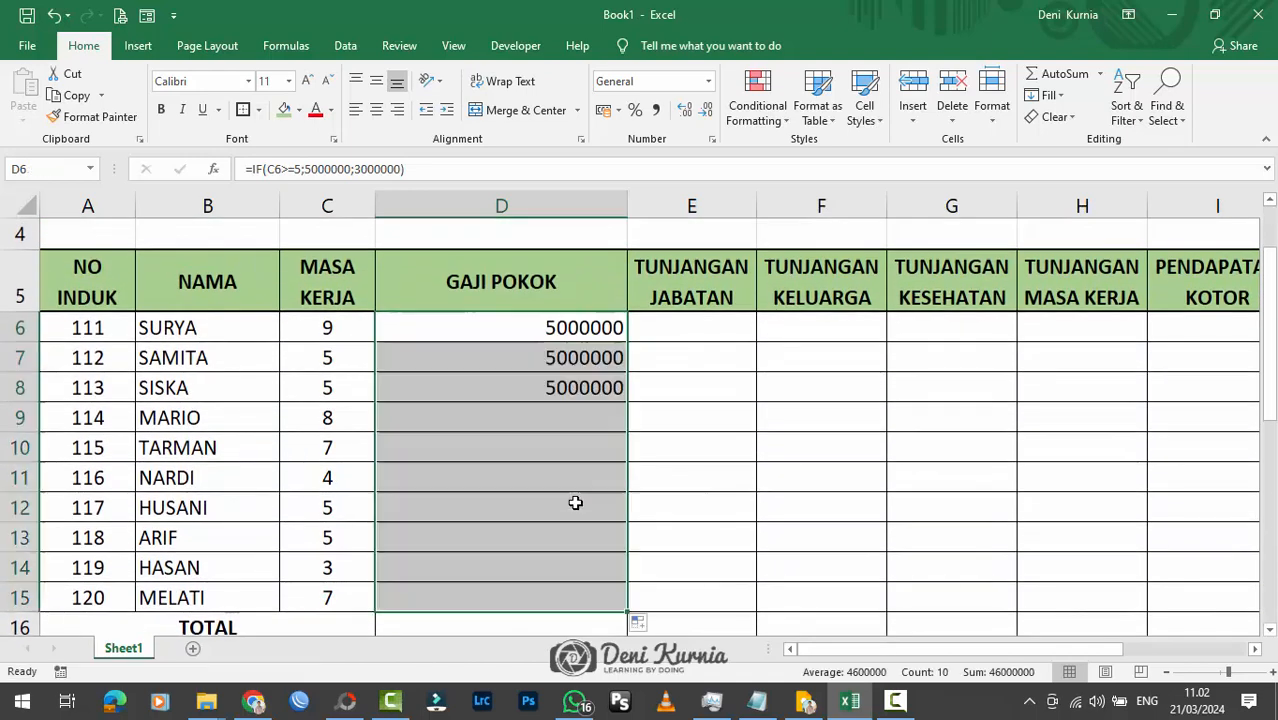
Check the copied GAJI POKOK formulas and results in D8, D11, D14, D12 and D9 against MASA KERJA.
click(496, 374)
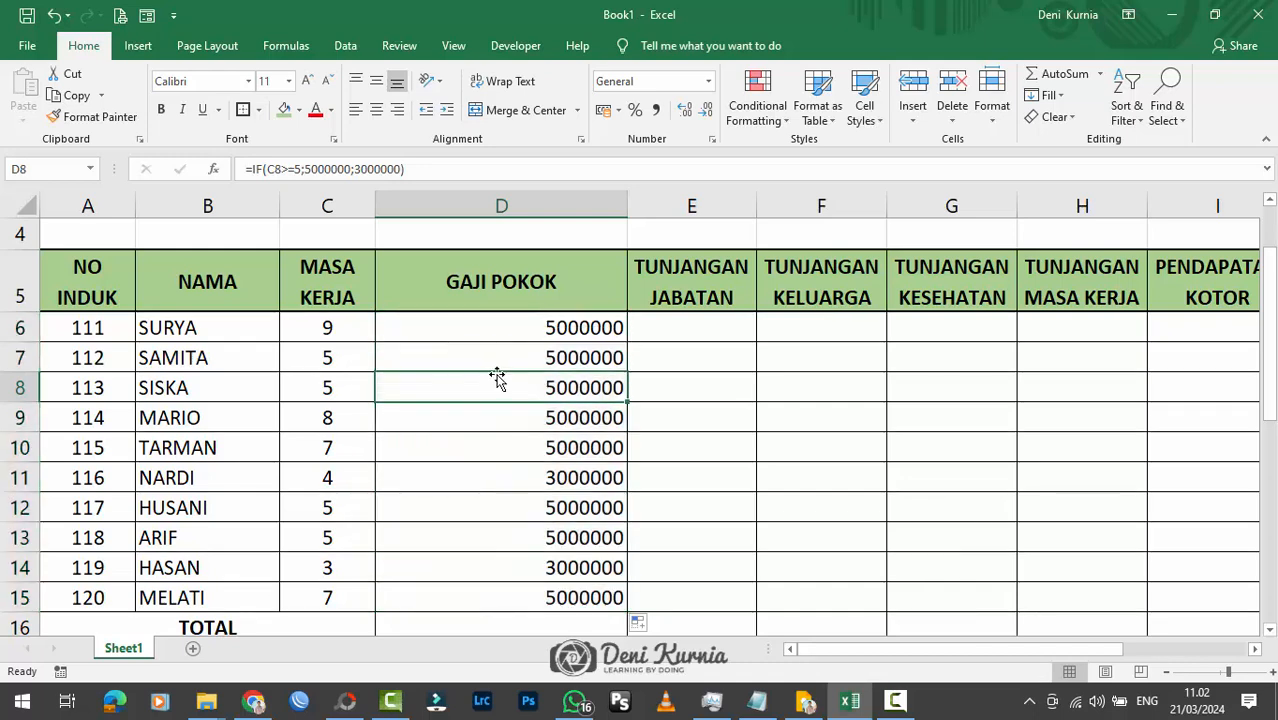
click(582, 488)
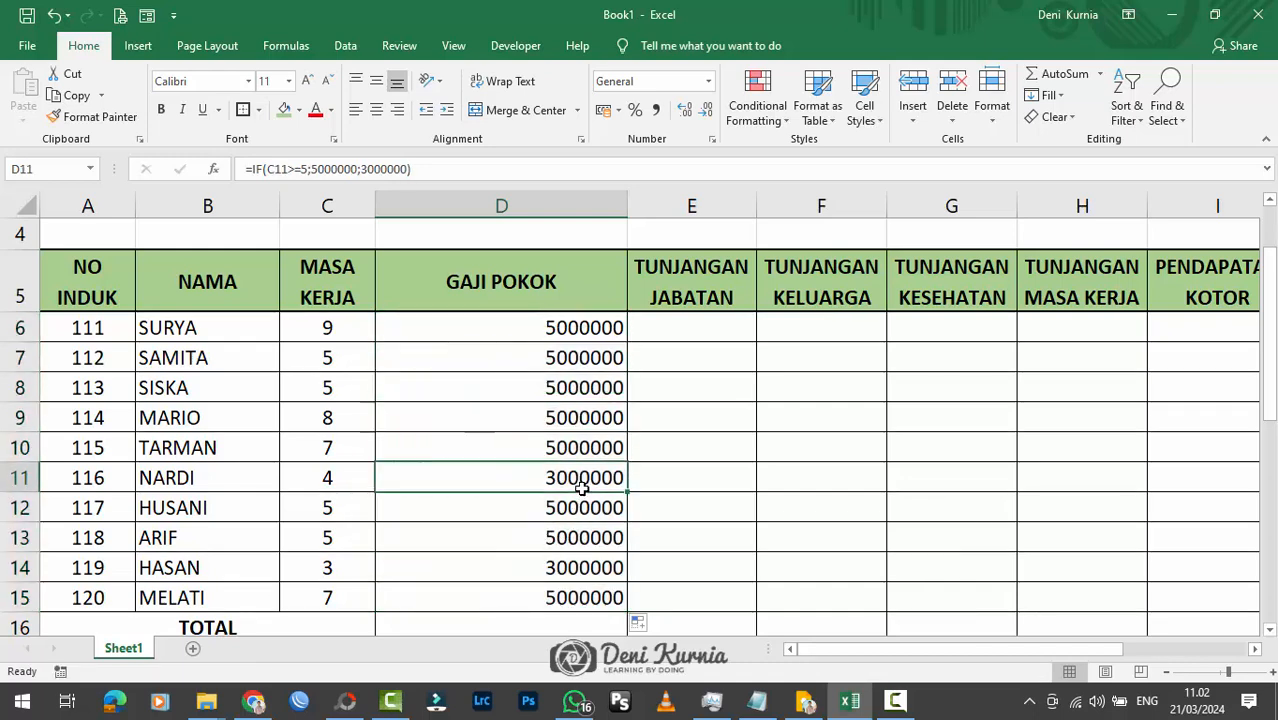
click(571, 566)
click(574, 506)
click(571, 417)
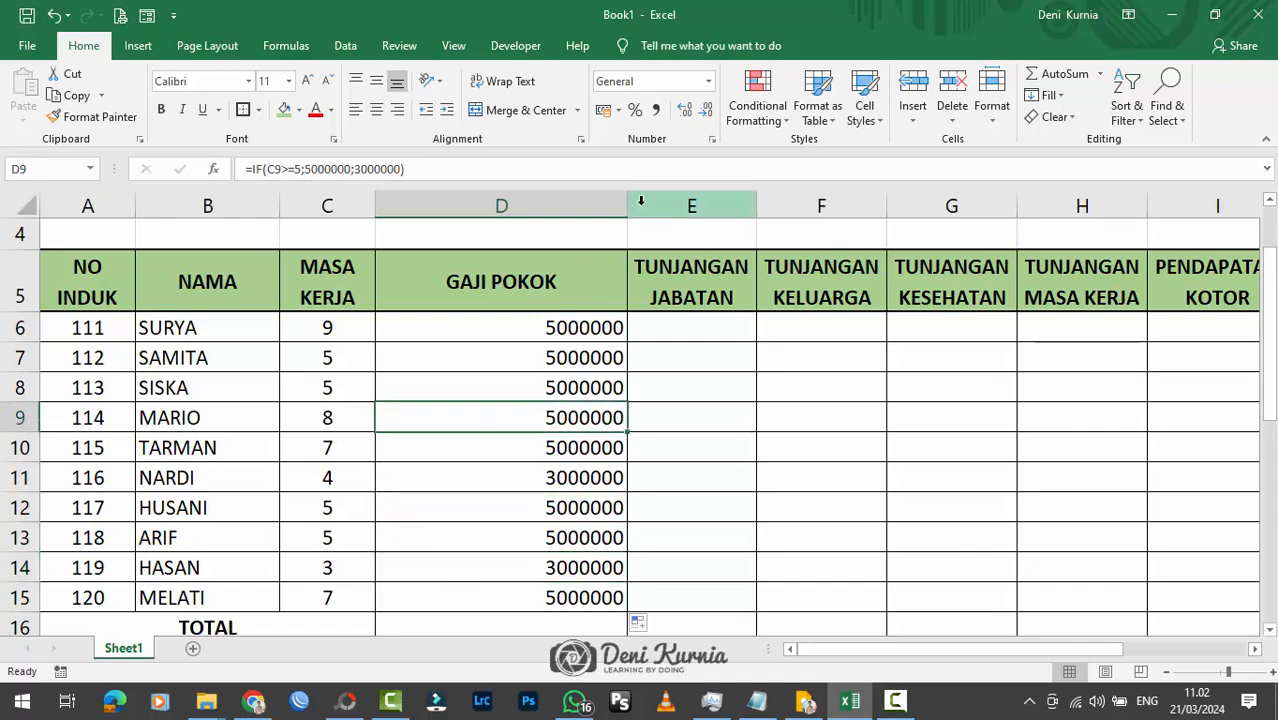
Narrow the GAJI POKOK column to about the width of the neighbouring allowance columns.
drag(627, 205, 502, 200)
click(506, 388)
Review the D6 formula against the Gaji Pokok rule in row 24 and examine the Tunjangan Jabatan rule in row 25.
scroll(506, 394, down, 2)
scroll(506, 395, down, 1)
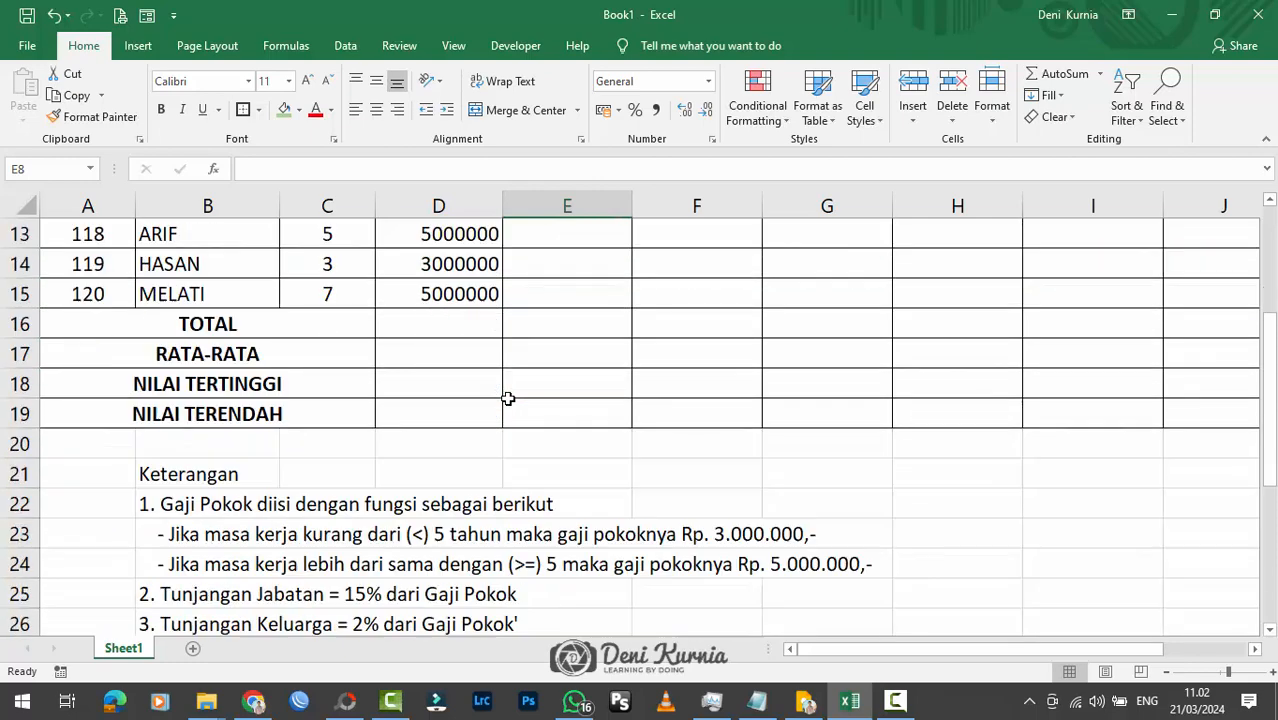
scroll(506, 395, up, 3)
click(471, 335)
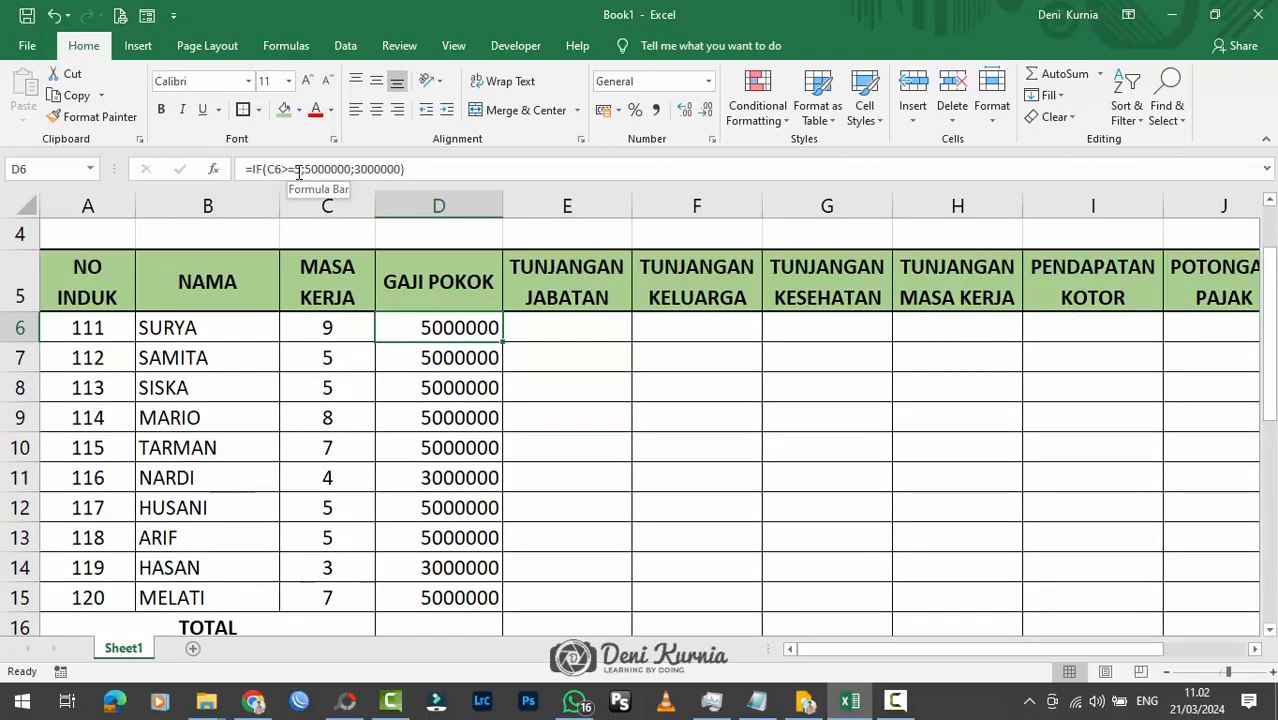
scroll(297, 482, down, 4)
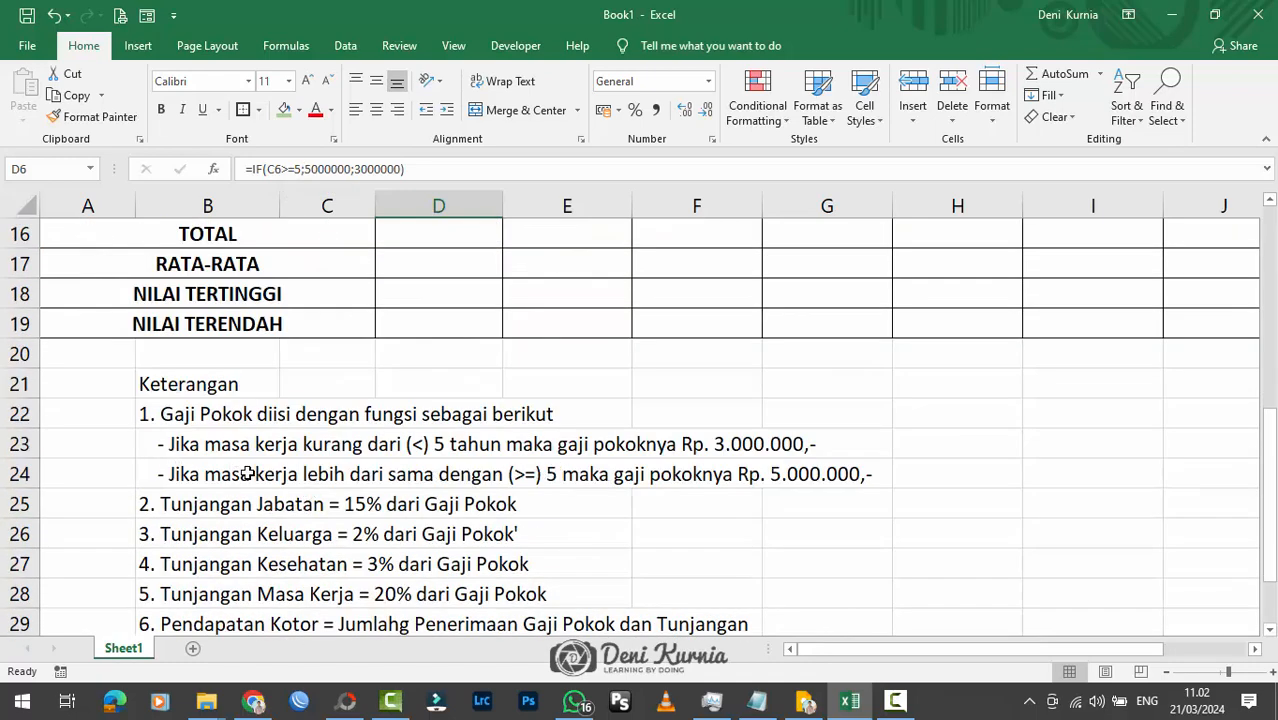
click(22, 474)
scroll(619, 470, up, 5)
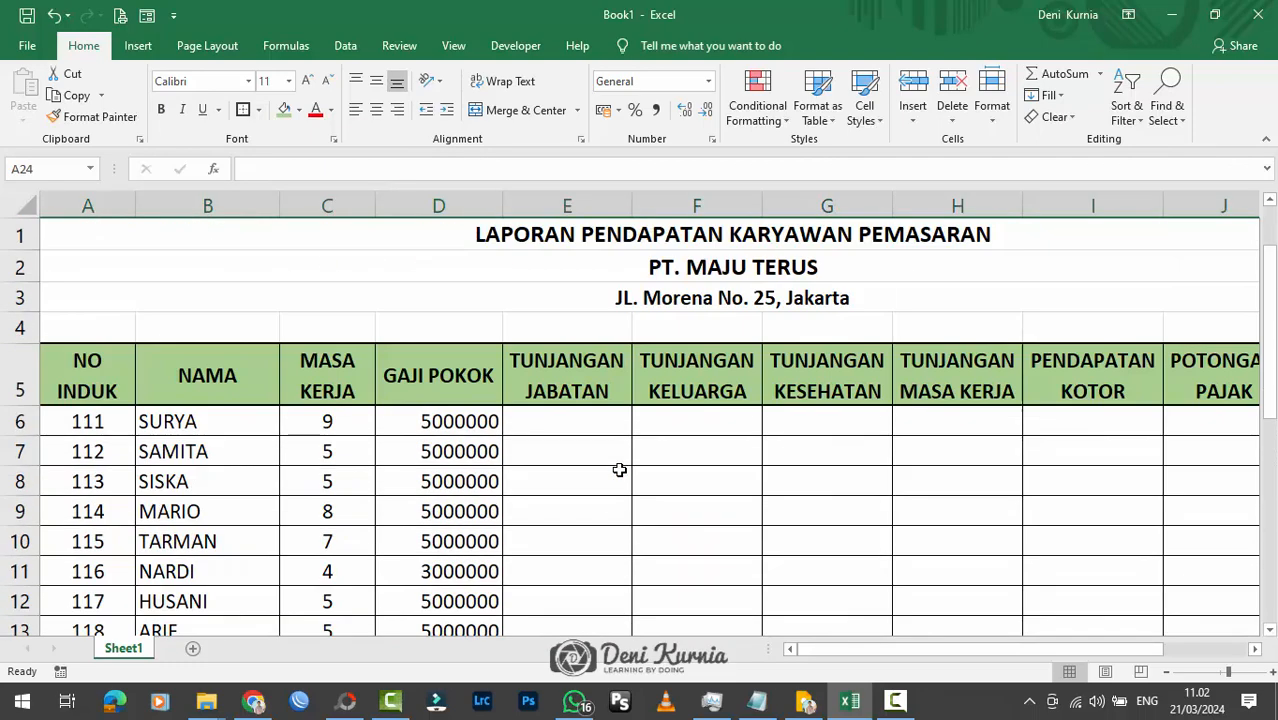
scroll(619, 470, down, 7)
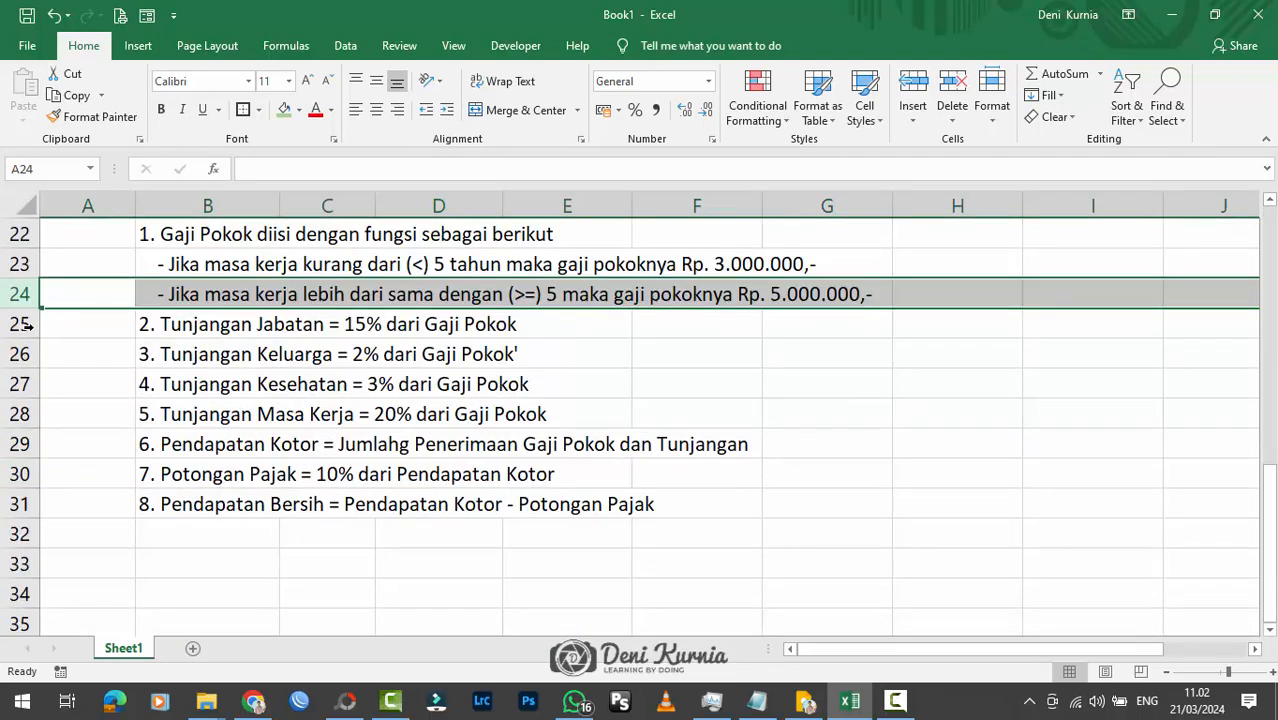
click(22, 324)
scroll(659, 363, up, 5)
scroll(659, 363, down, 4)
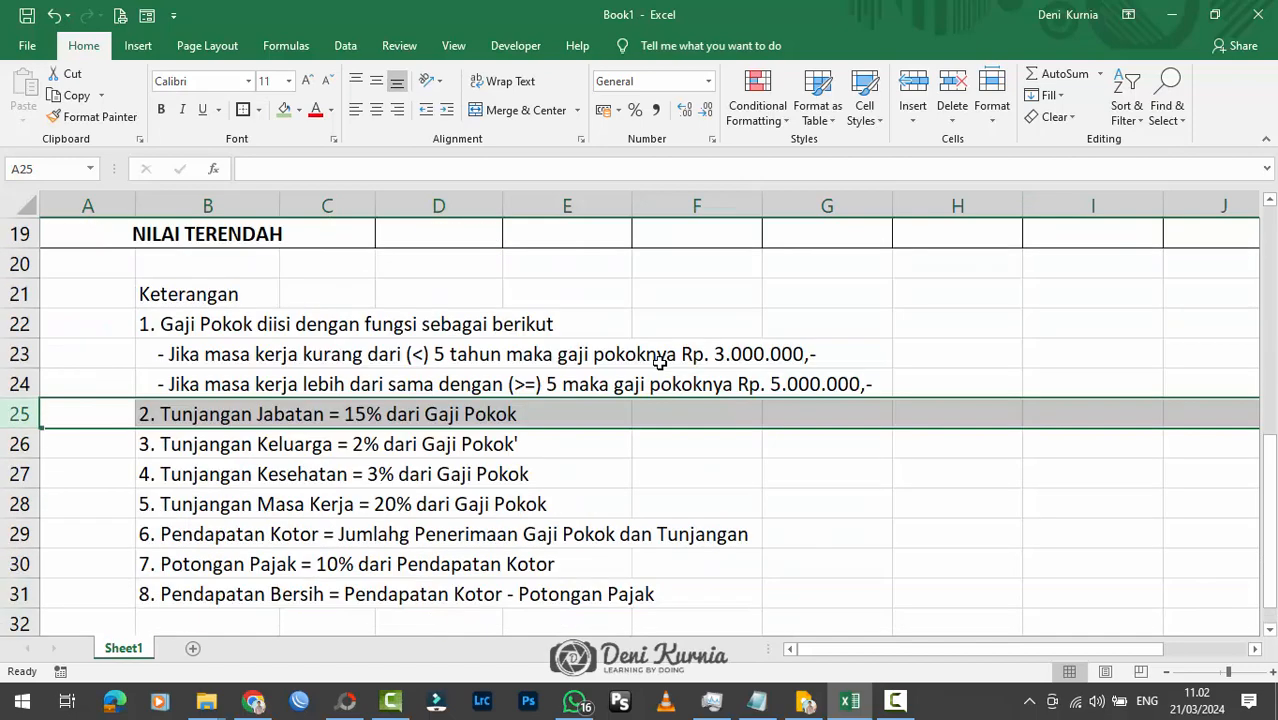
scroll(659, 363, up, 6)
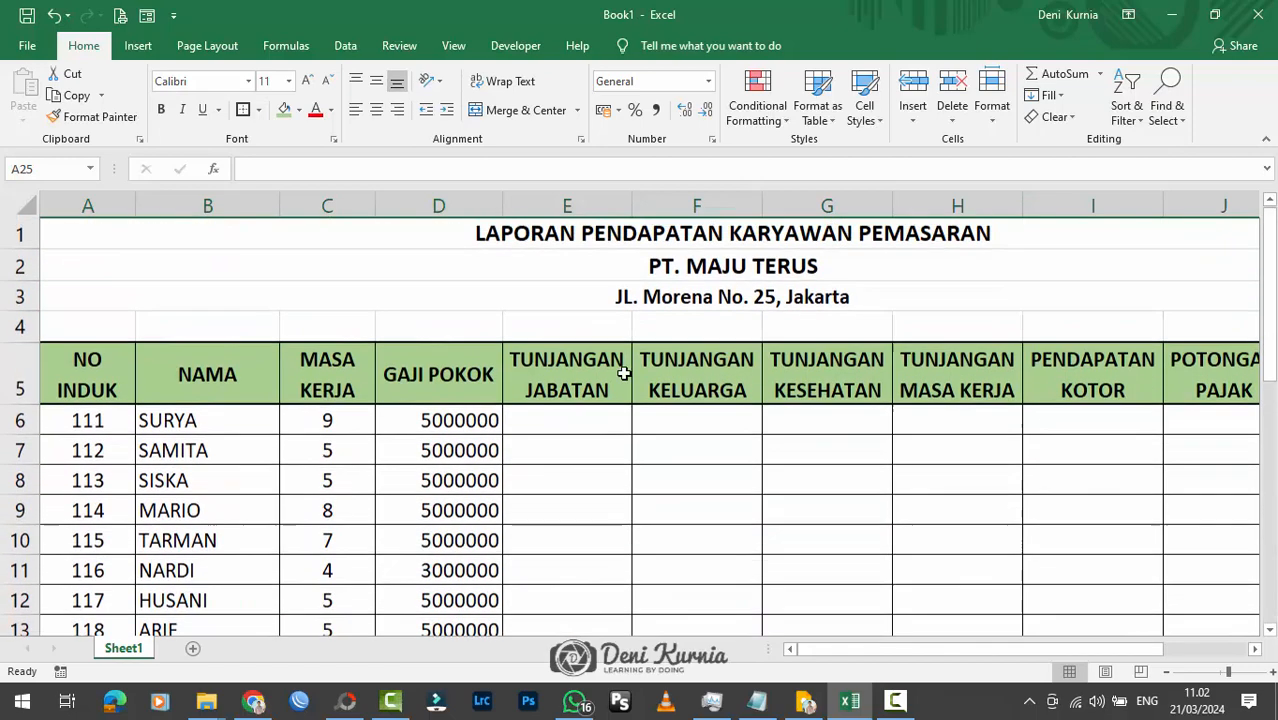
Enter the TUNJANGAN JABATAN formula =D6*15% in E6, following the rule in row 25.
click(530, 422)
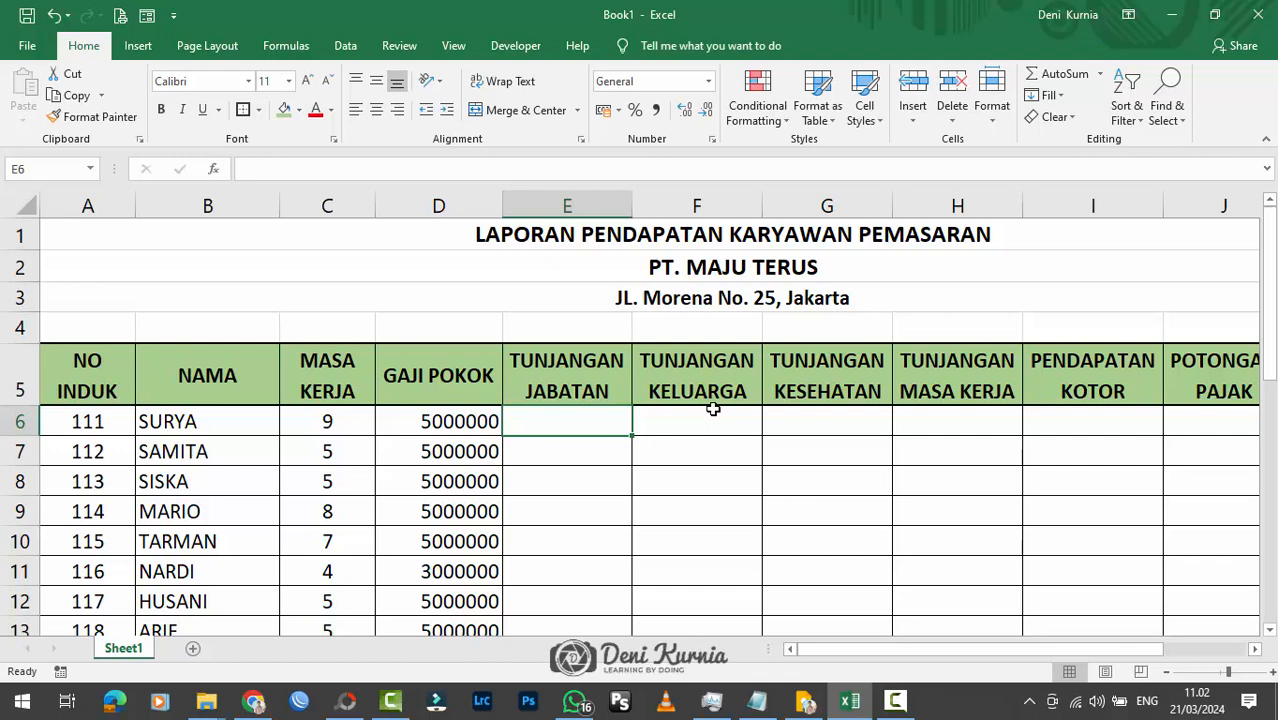
text(=)
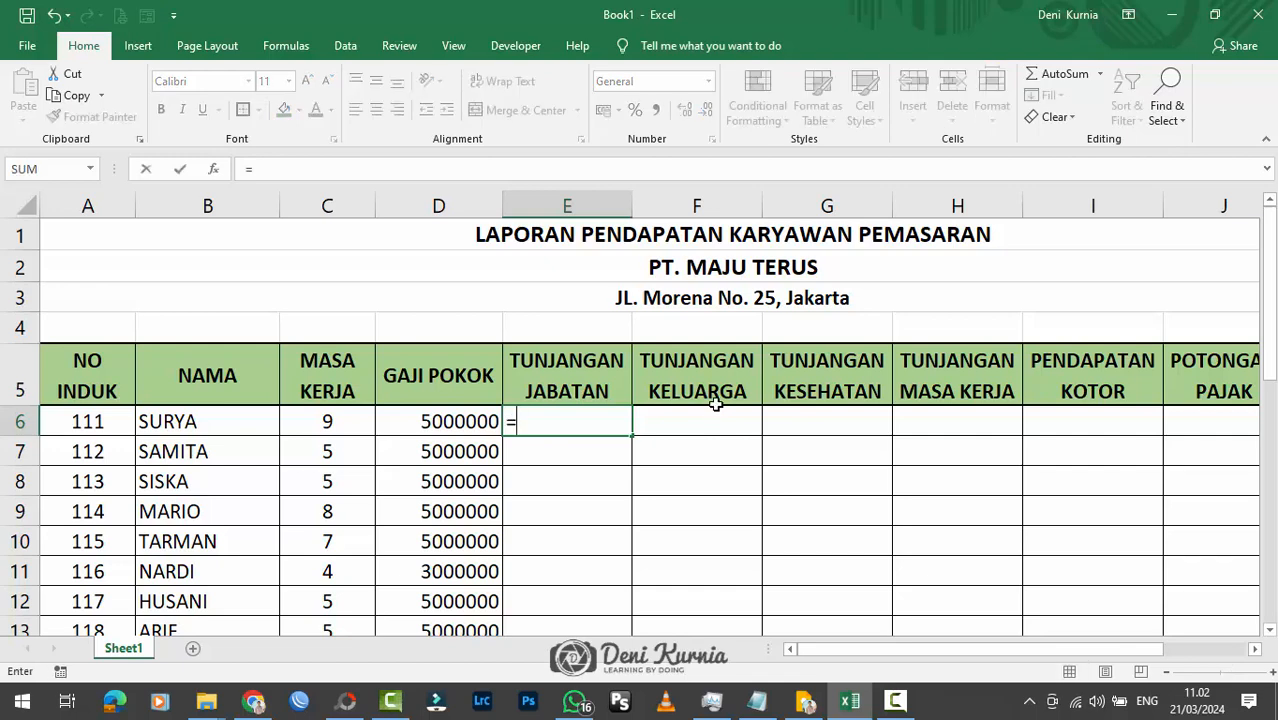
scroll(470, 425, down, 4)
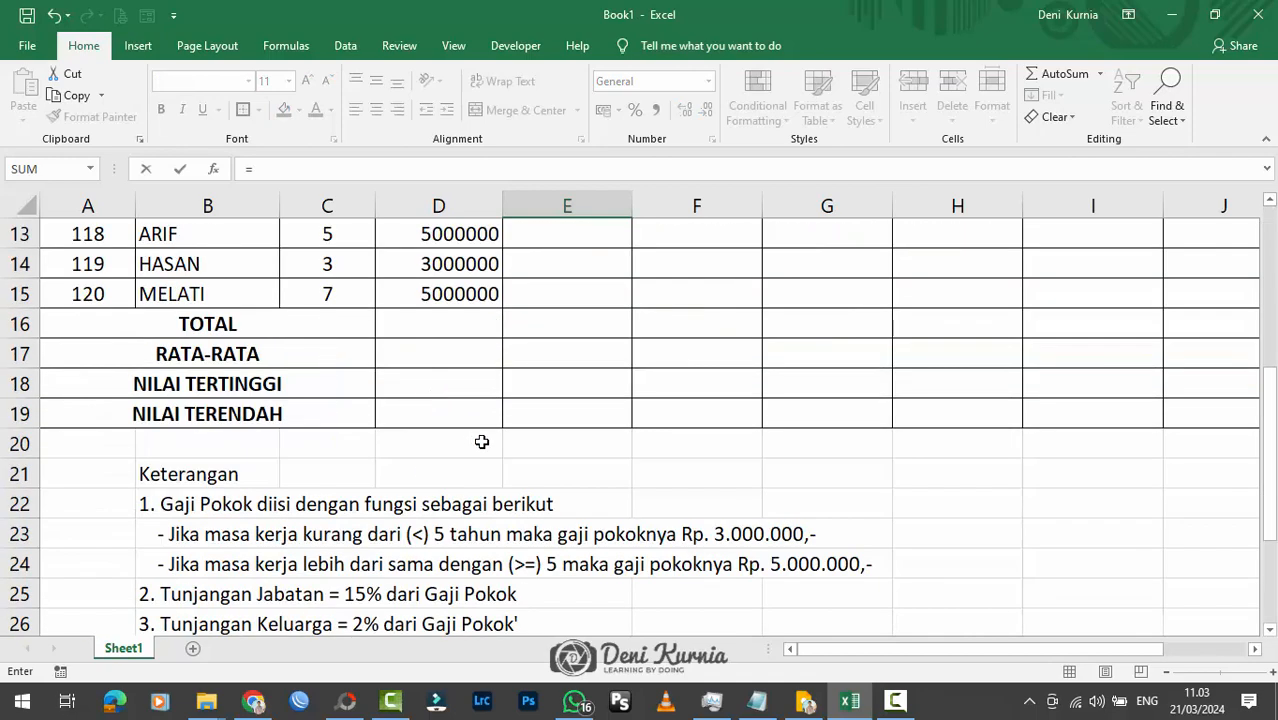
scroll(457, 587, up, 4)
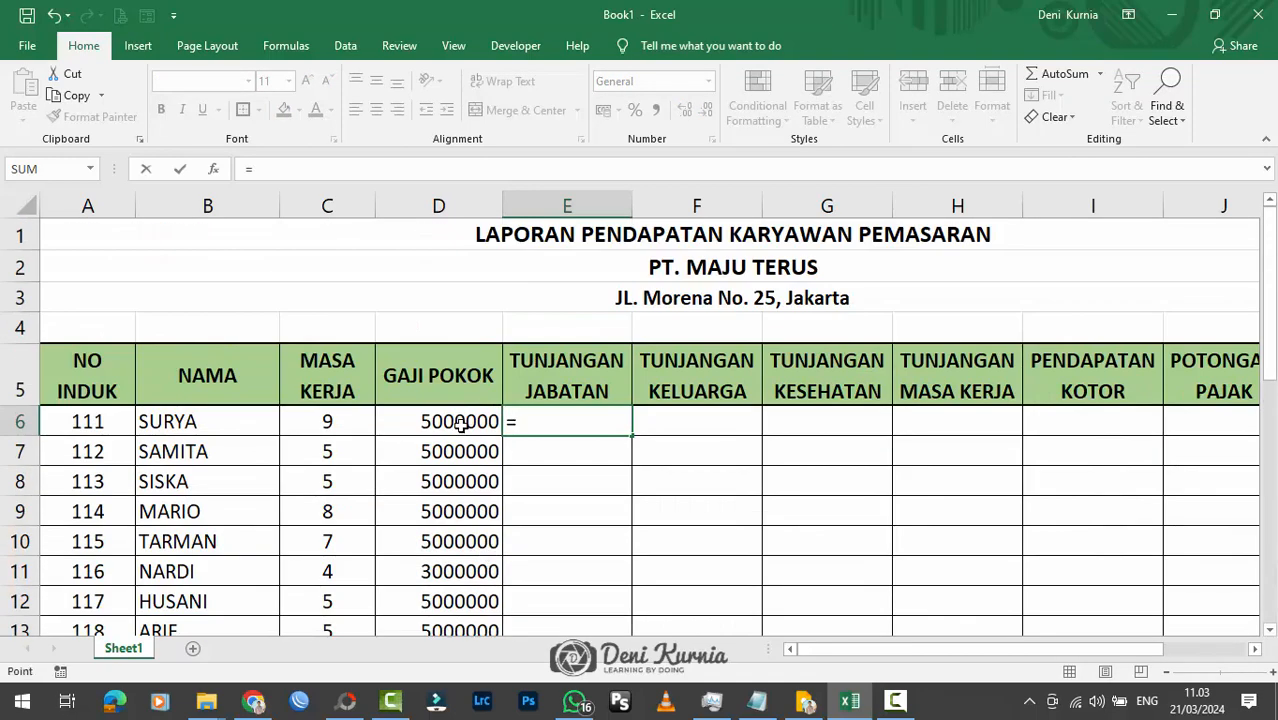
click(460, 424)
text(*)
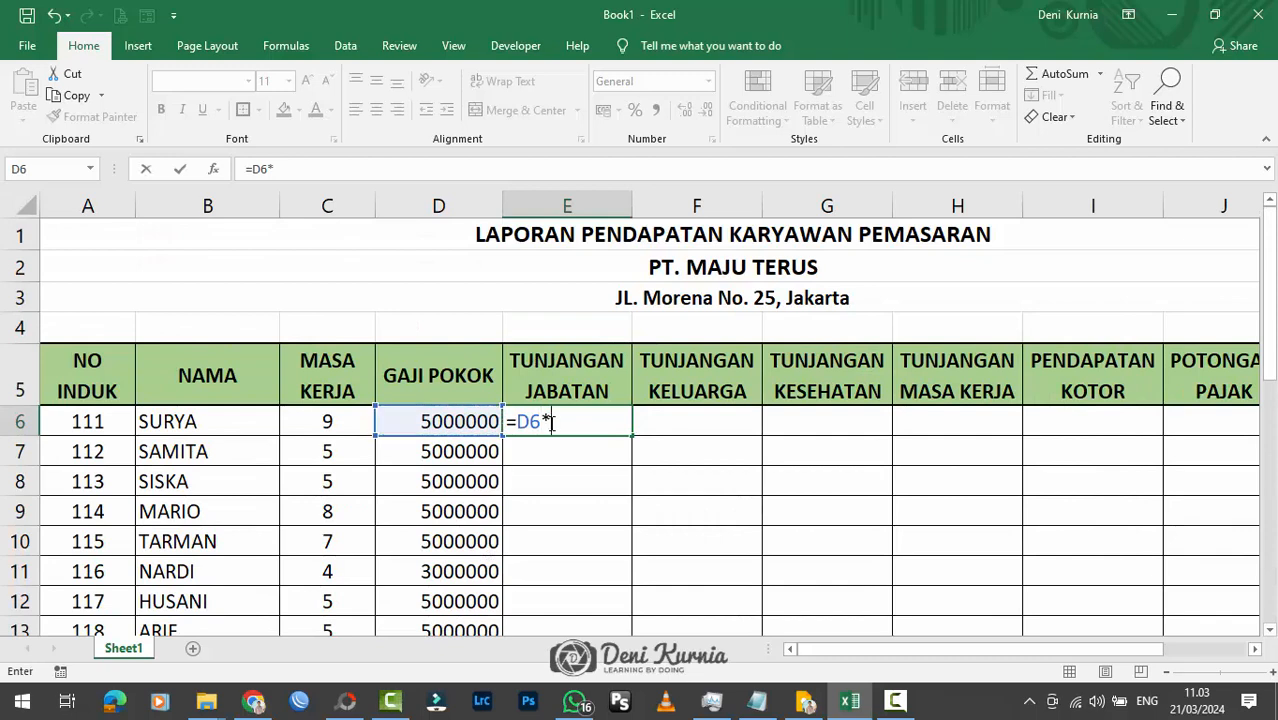
text(15%)
key(Return)
Fill the TUNJANGAN JABATAN formula from E6 down through E15.
click(570, 420)
scroll(625, 440, down, 1)
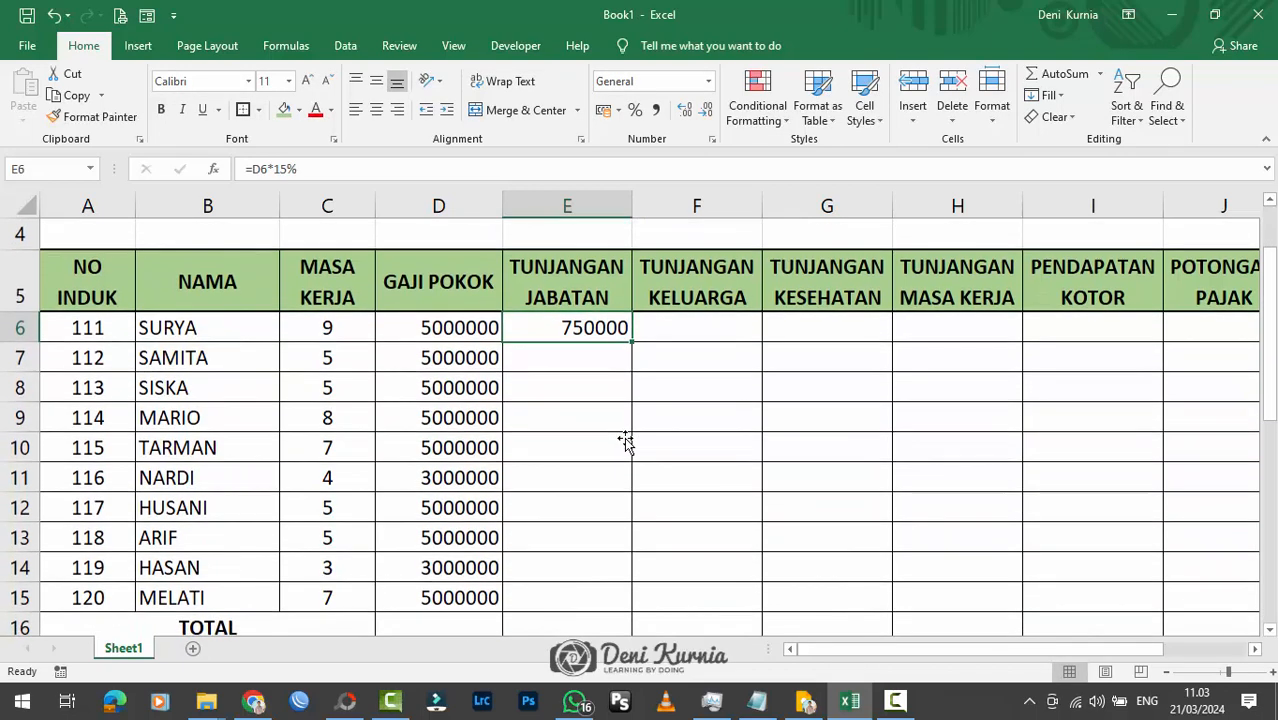
drag(631, 342, 616, 600)
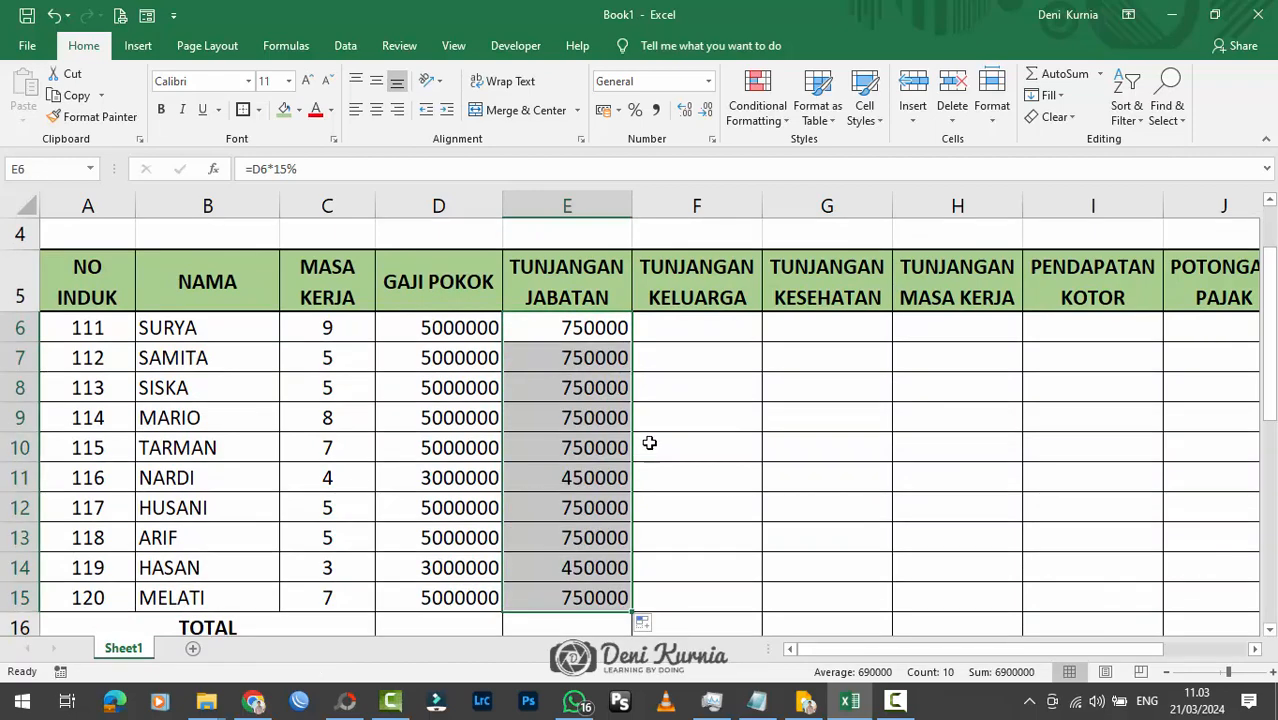
Enter the TUNJANGAN KELUARGA formula =D6*2% in F6, following the rule in row 26.
click(694, 326)
scroll(736, 410, down, 4)
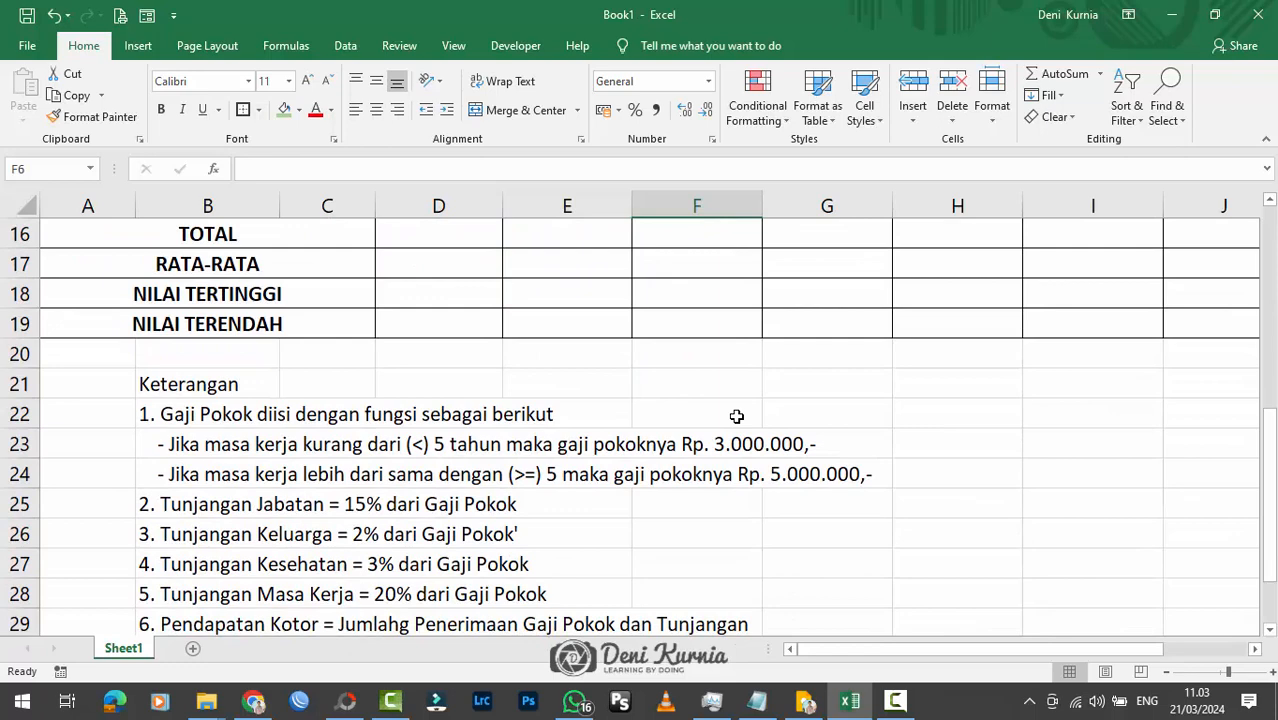
scroll(736, 416, up, 5)
text(=)
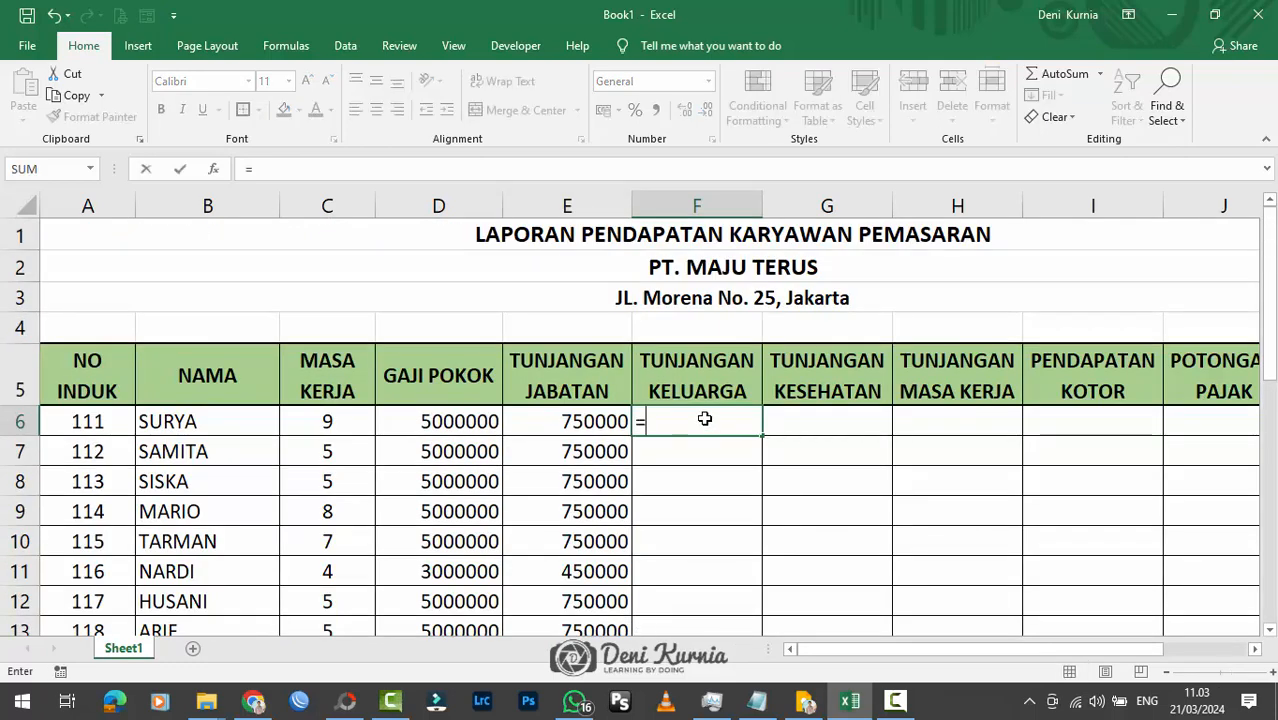
click(428, 424)
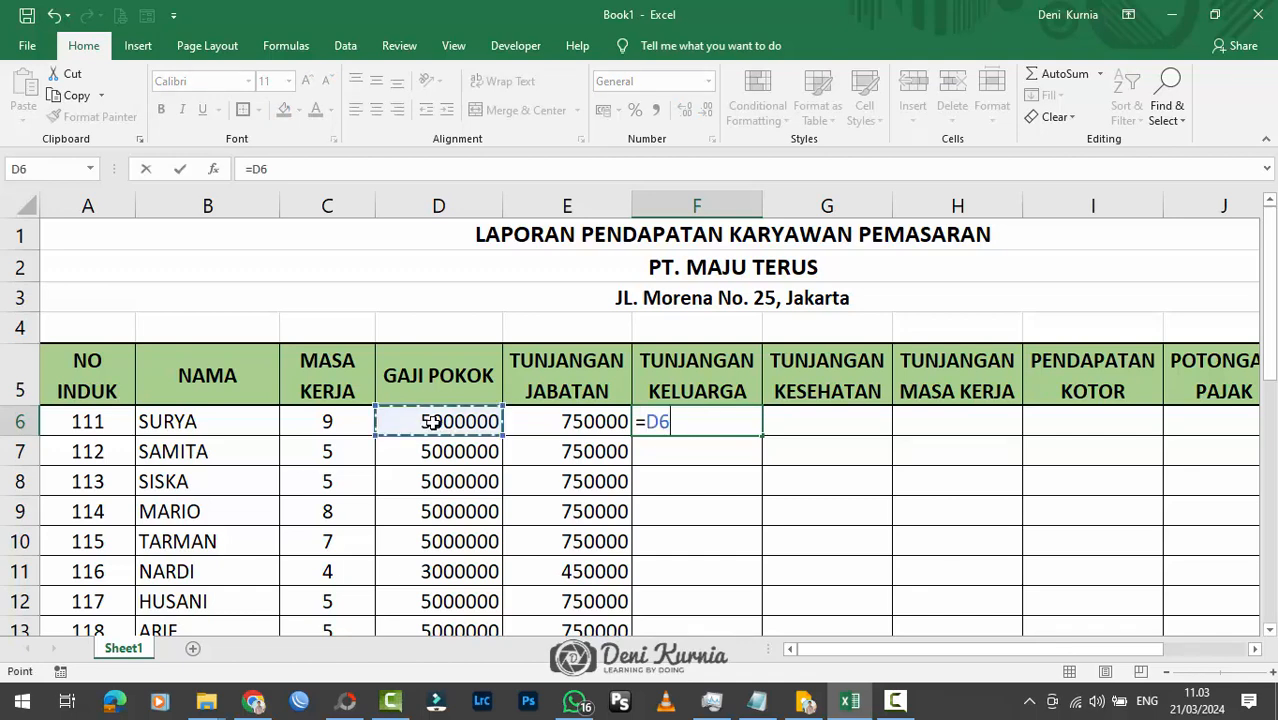
text(*)
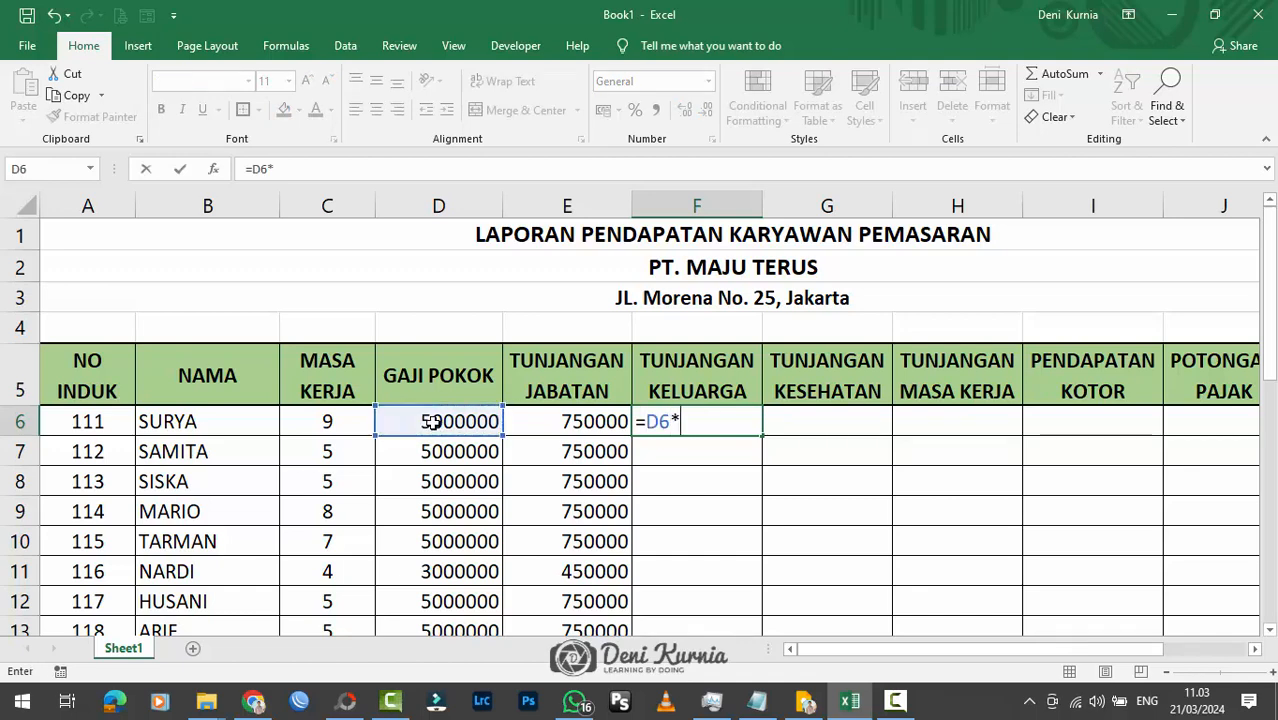
text(2%)
key(Return)
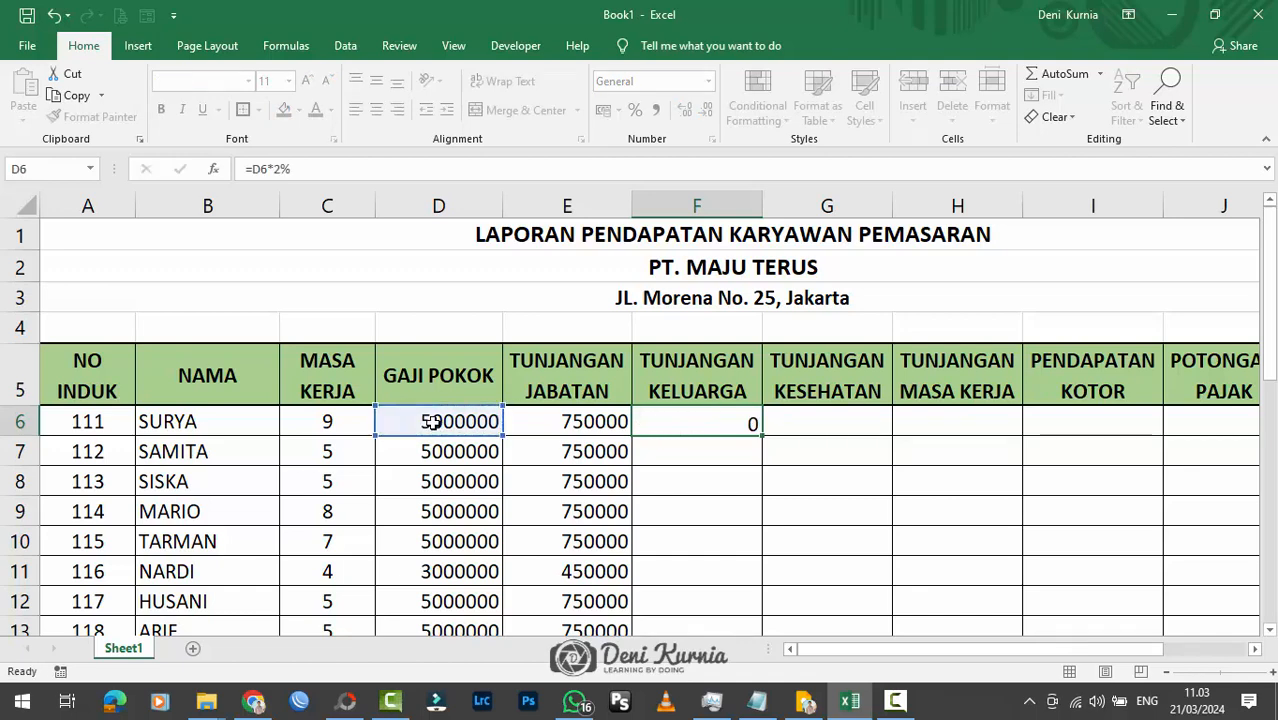
Fill the TUNJANGAN KELUARGA formula from F6 down through F15.
click(750, 420)
scroll(745, 425, down, 1)
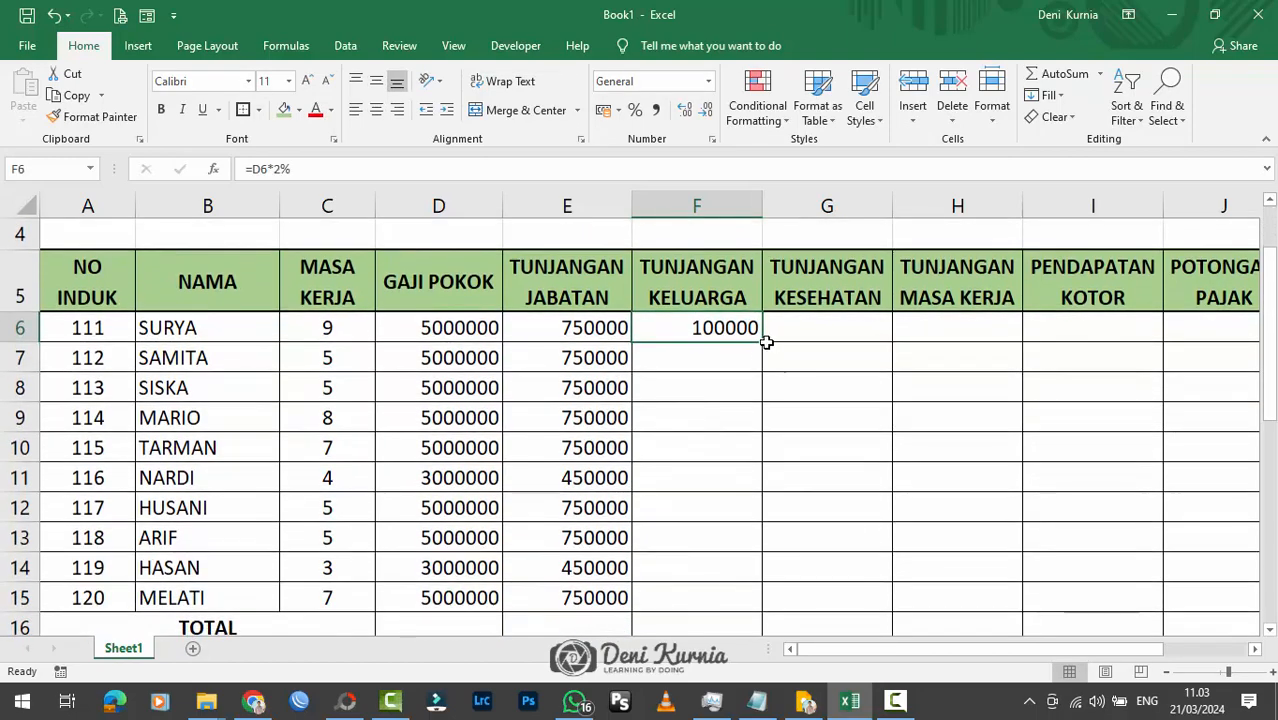
drag(763, 342, 724, 604)
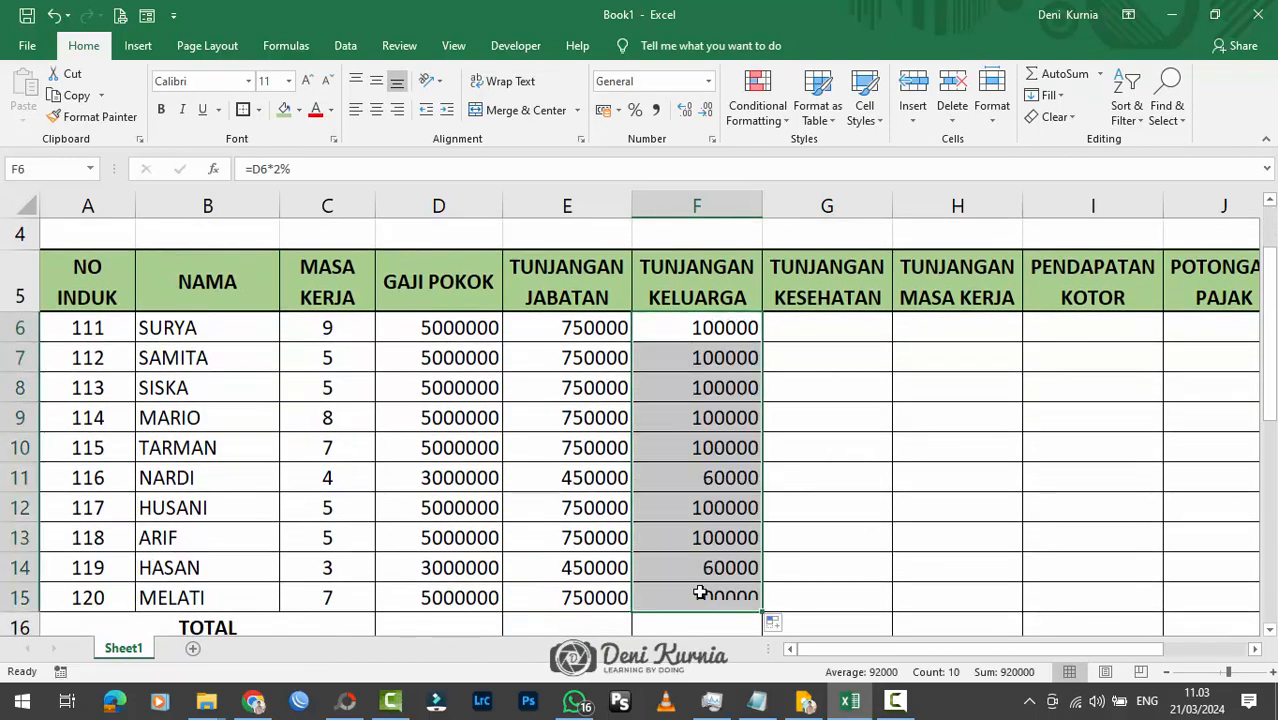
Calculate TUNJANGAN KESEHATAN in G6 as =D6*3% per the rule in row 27 and fill it down through G15.
scroll(698, 590, down, 5)
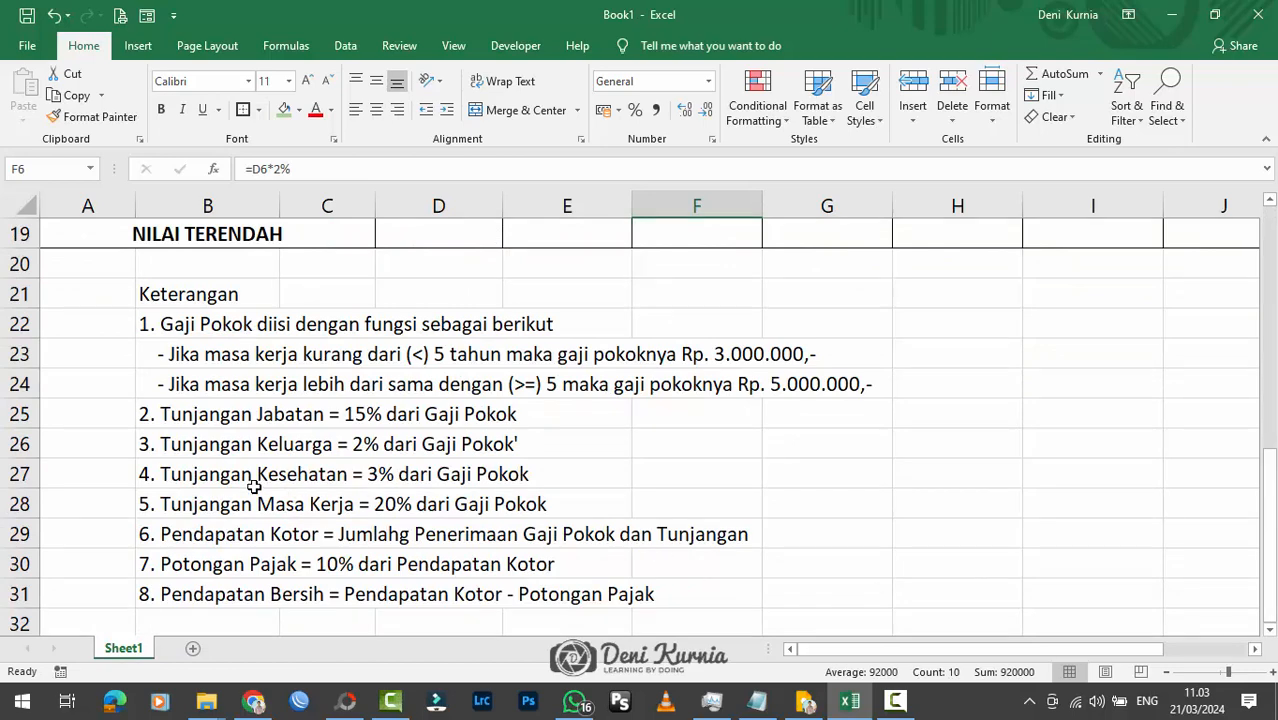
scroll(857, 481, up, 5)
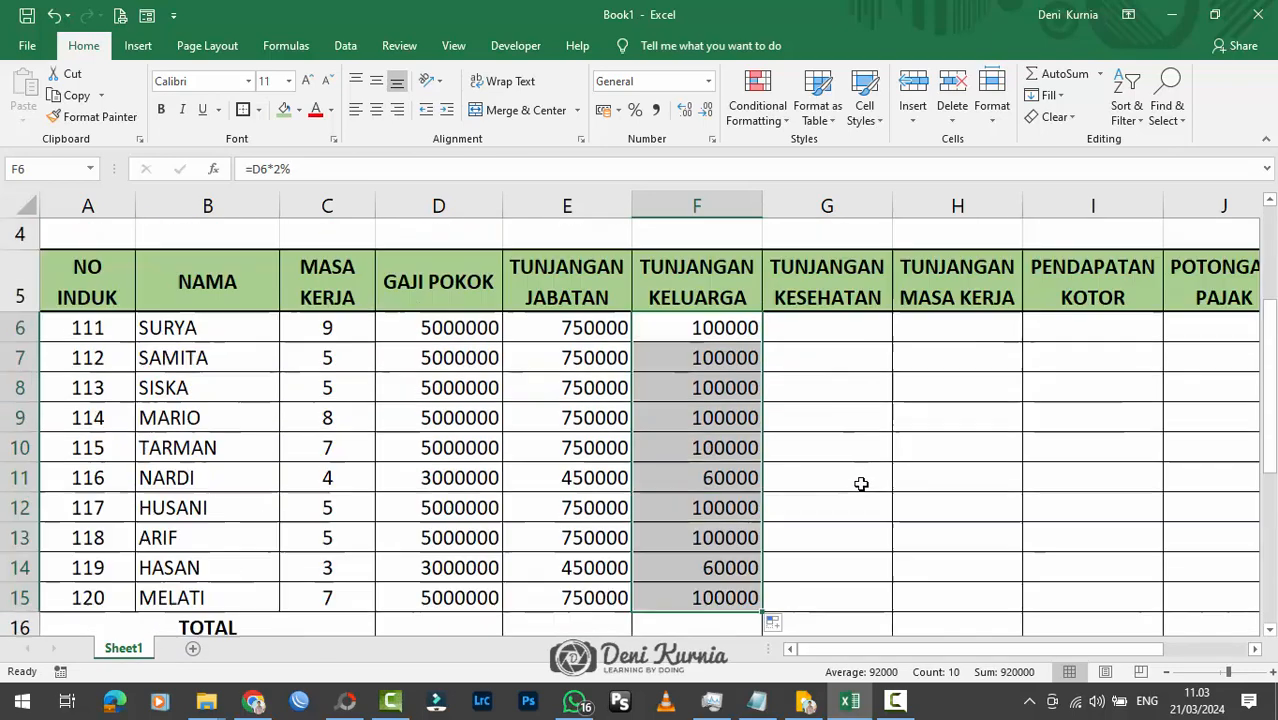
click(847, 326)
text(=)
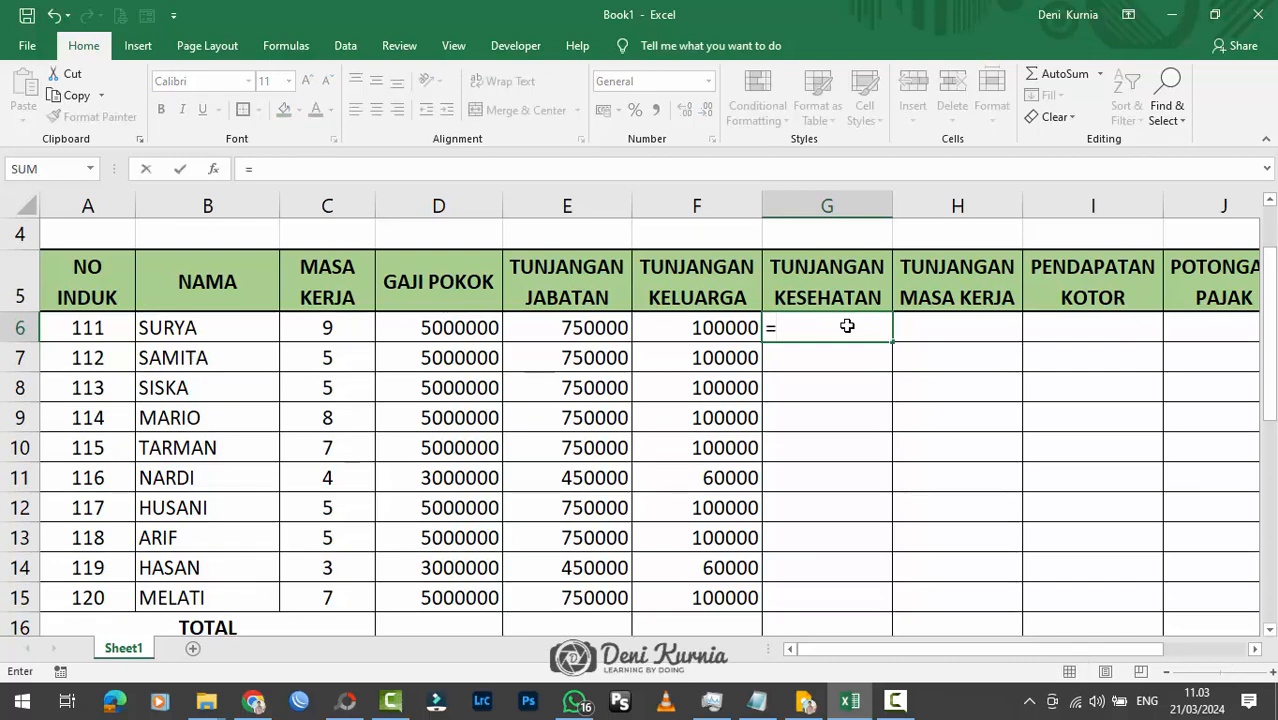
click(416, 337)
text(*3%)
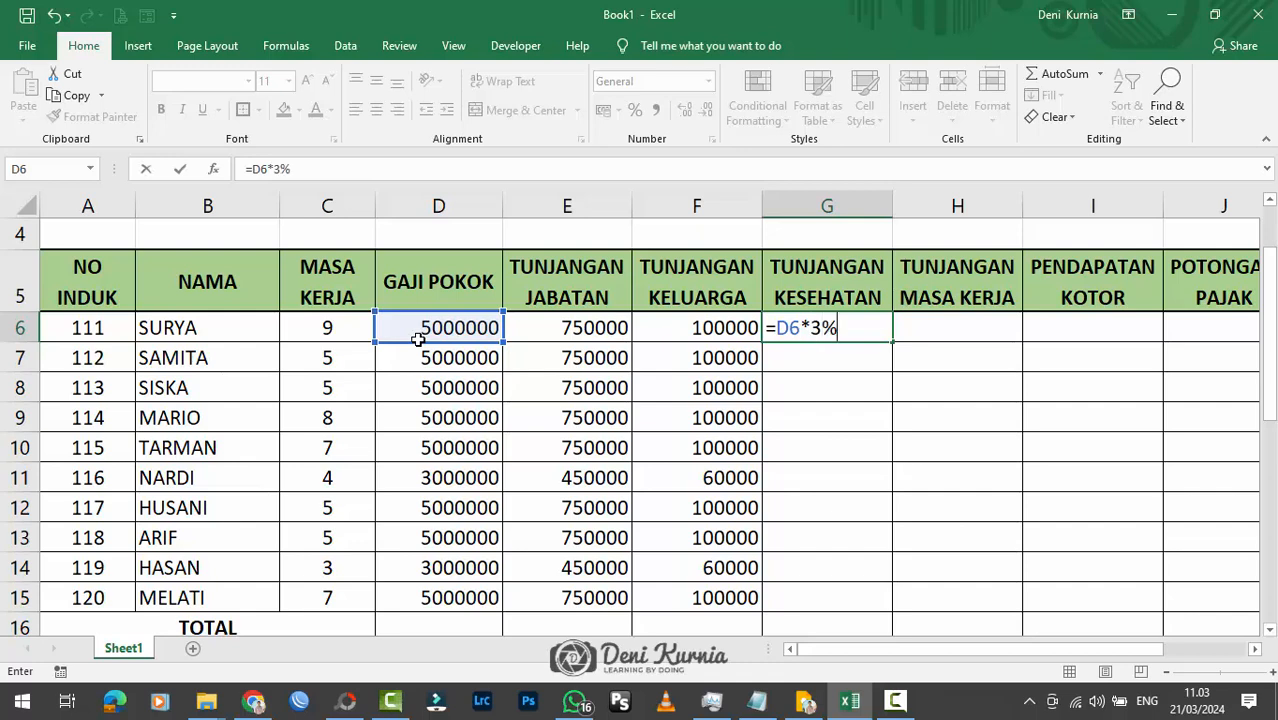
key(Return)
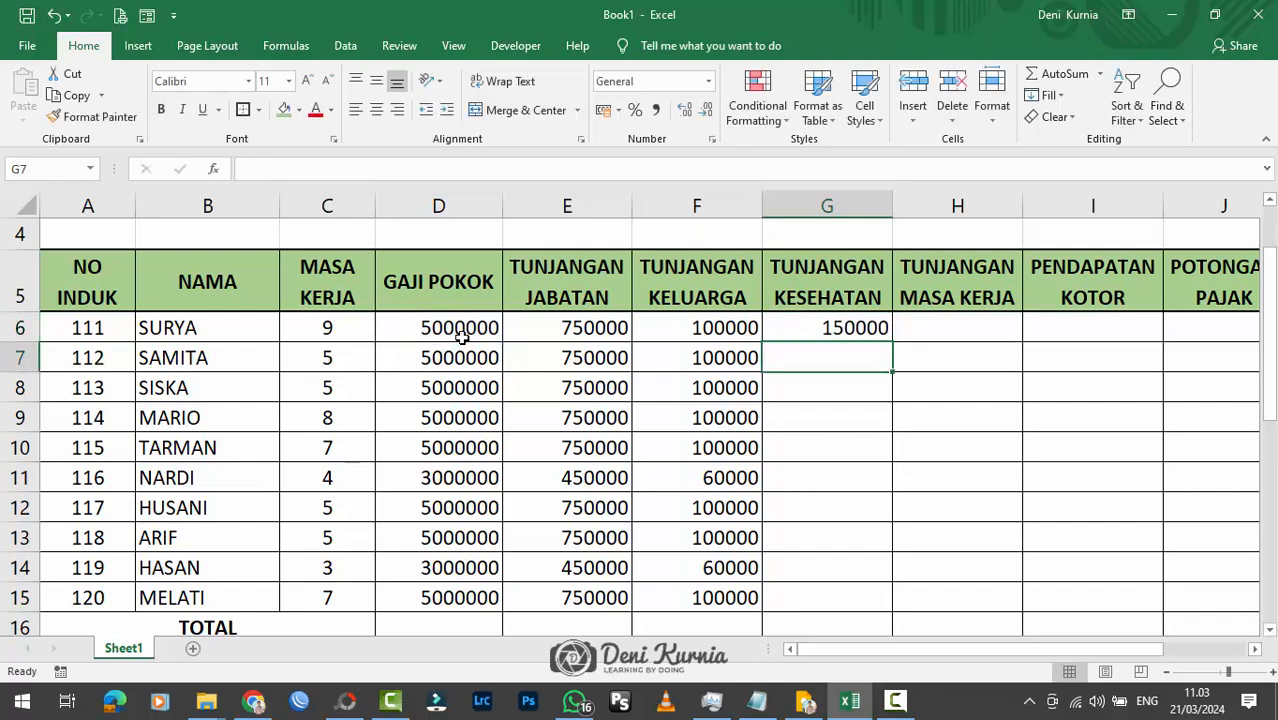
click(857, 328)
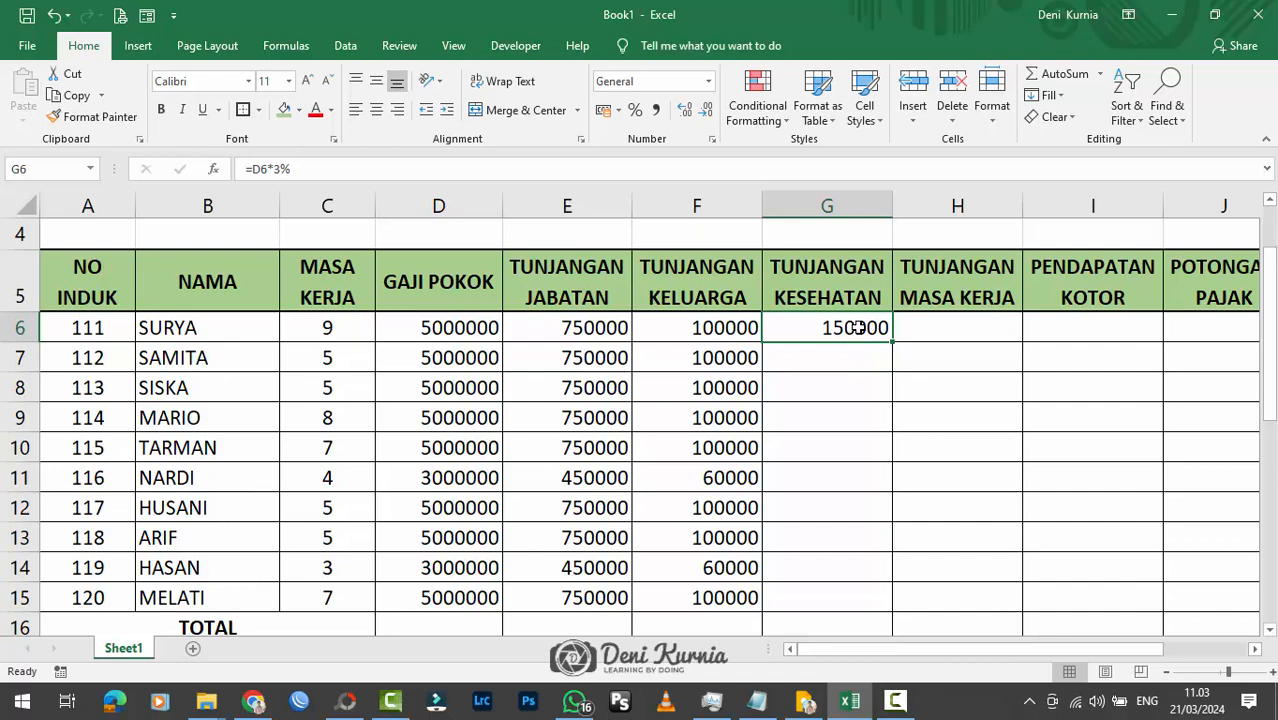
drag(891, 342, 862, 600)
Calculate TUNJANGAN MASA KERJA in H6 as =20%*D6 per the rule in row 28 and fill it down through H15.
click(936, 338)
scroll(706, 450, down, 5)
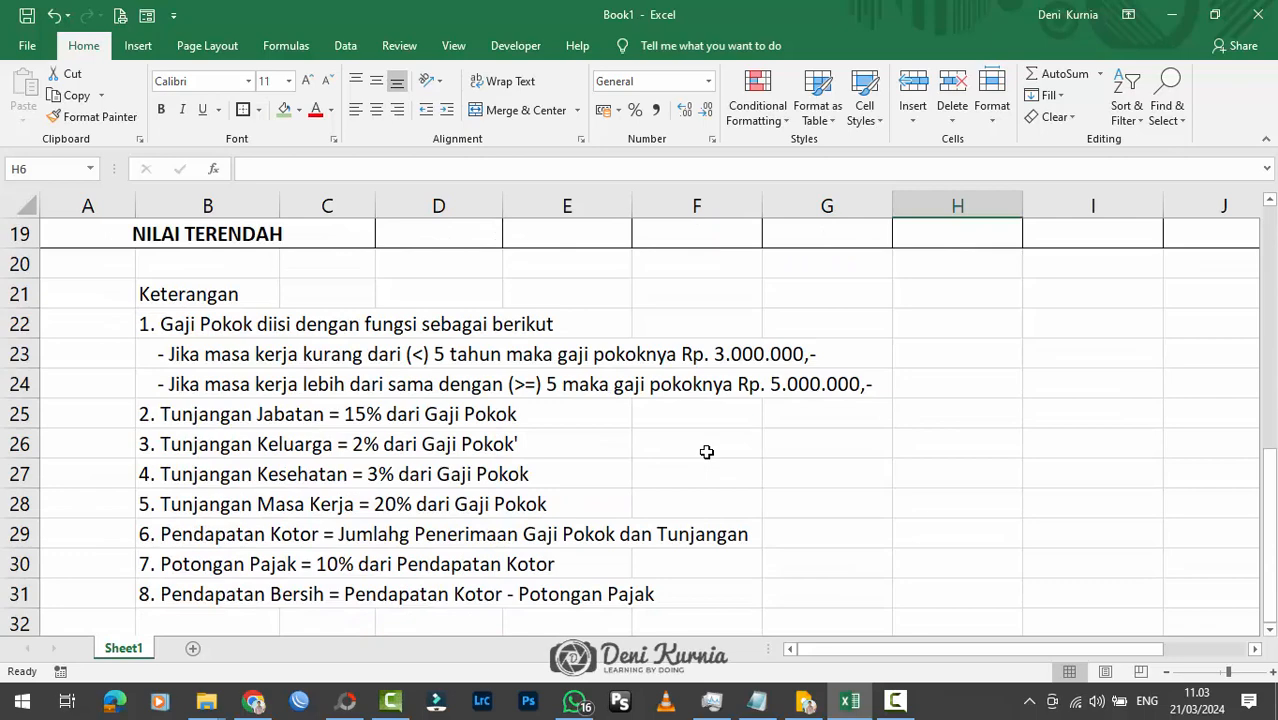
scroll(776, 428, up, 5)
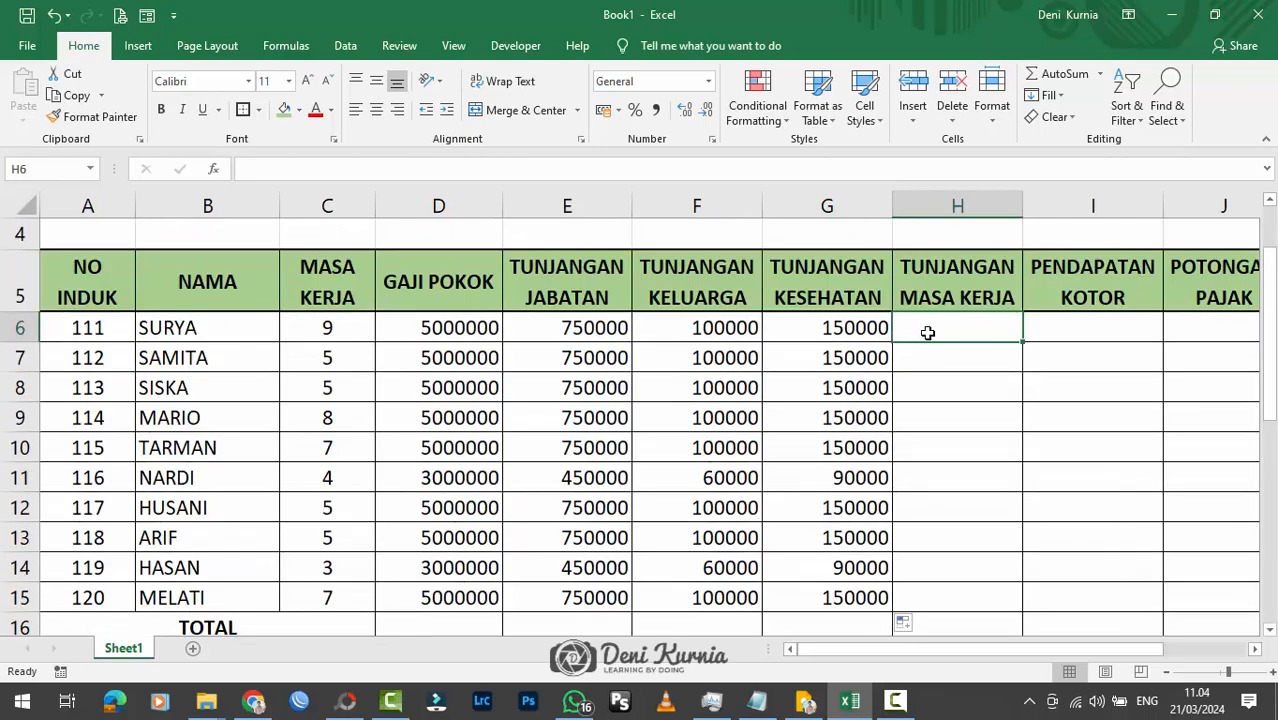
text(=2)
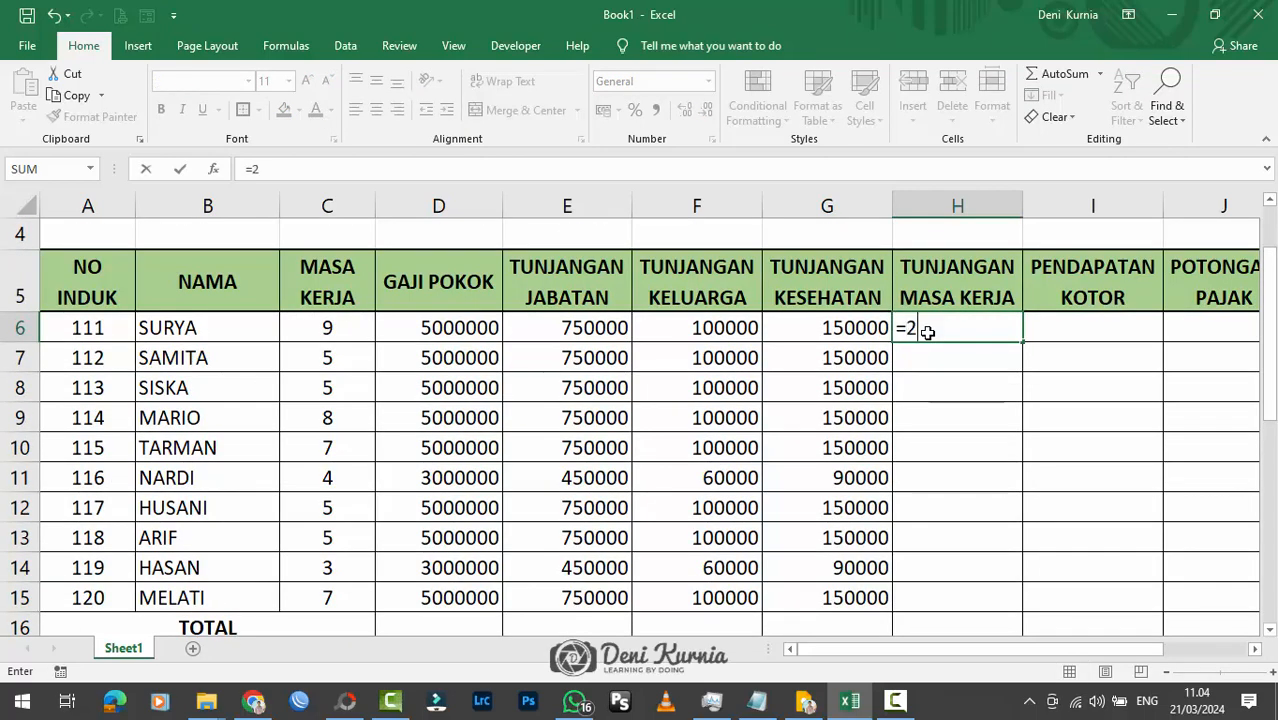
text(0%*)
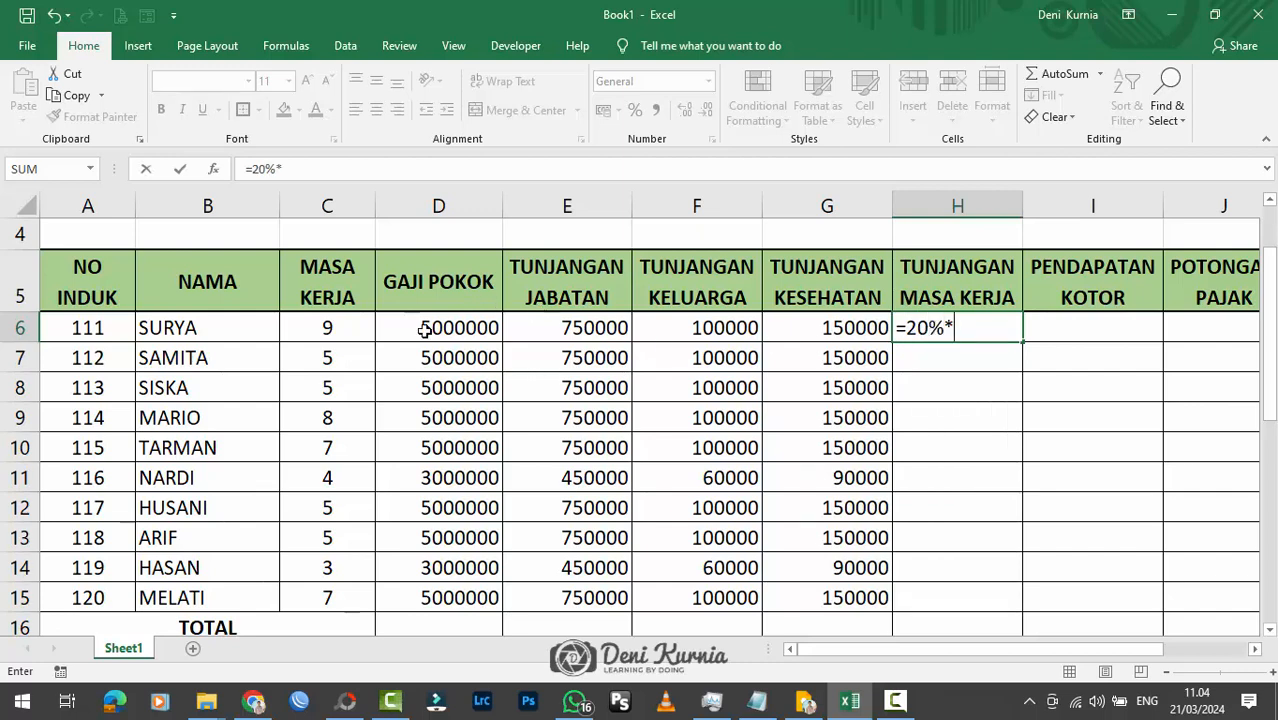
click(425, 330)
key(Return)
click(1010, 332)
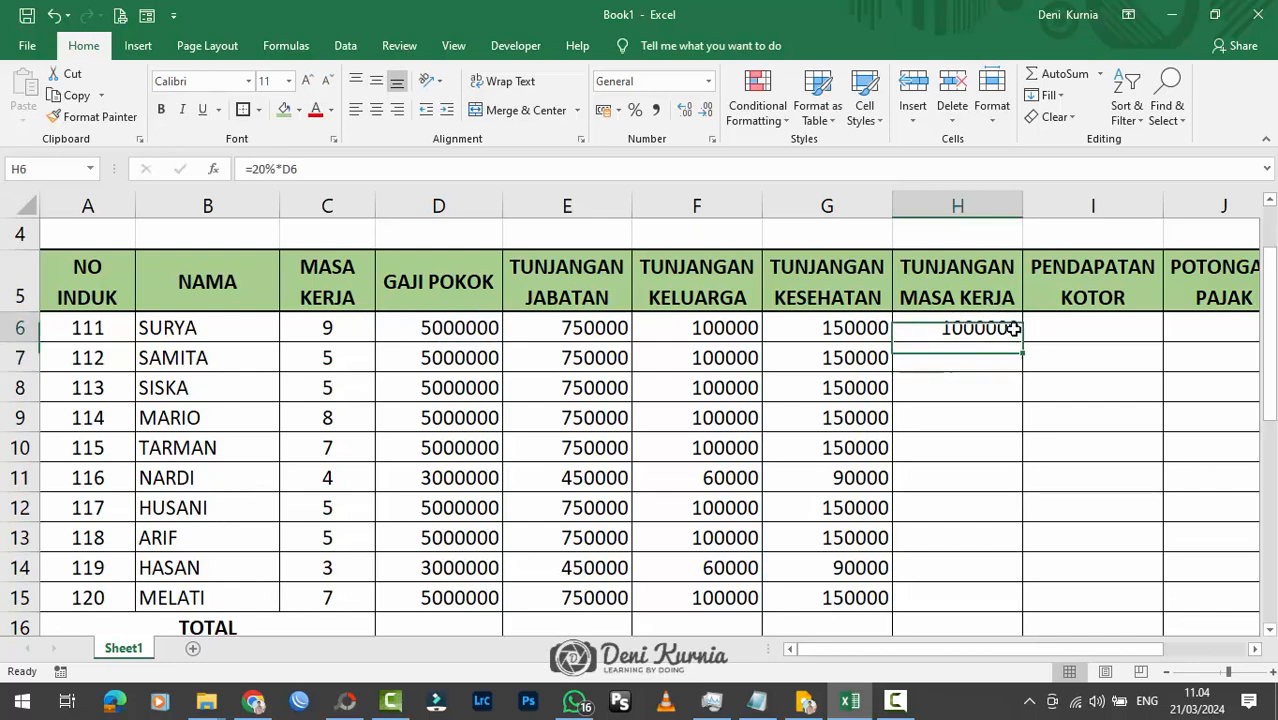
drag(1021, 342, 986, 594)
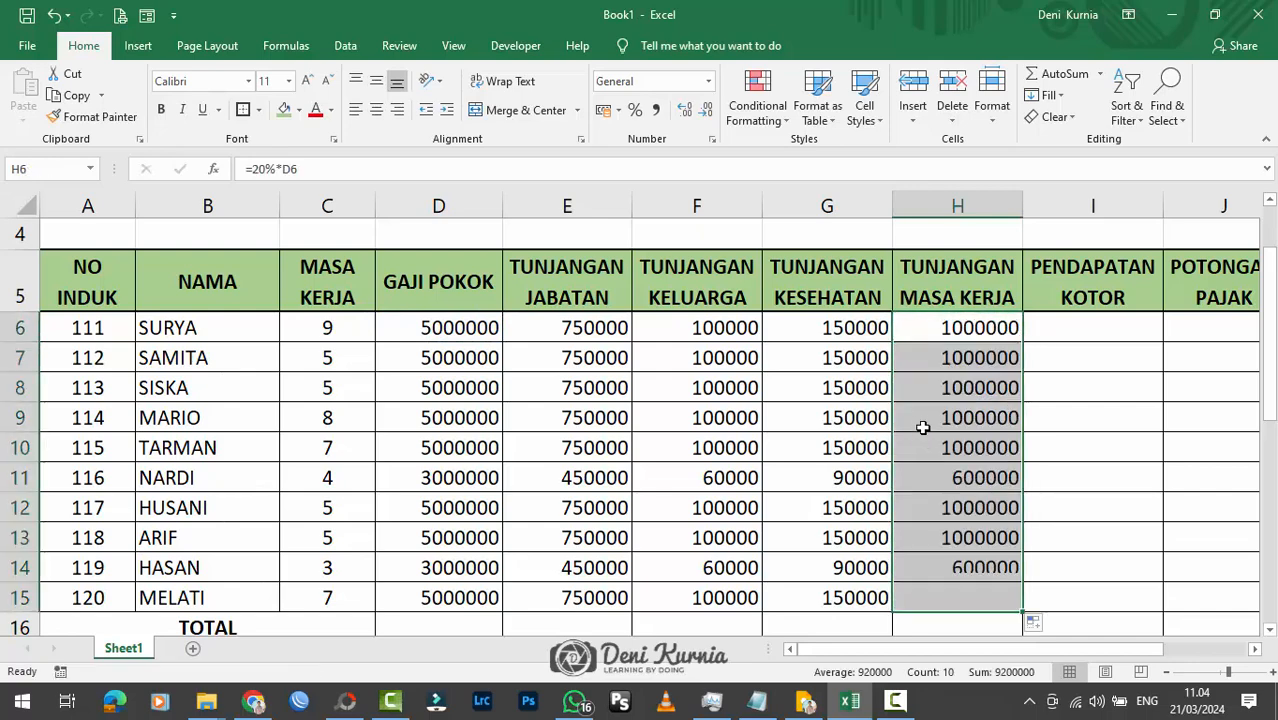
Correct the typo in the Pendapatan Kotor rule in B29 so that "Jumlahg" reads "Jumlah".
click(1092, 328)
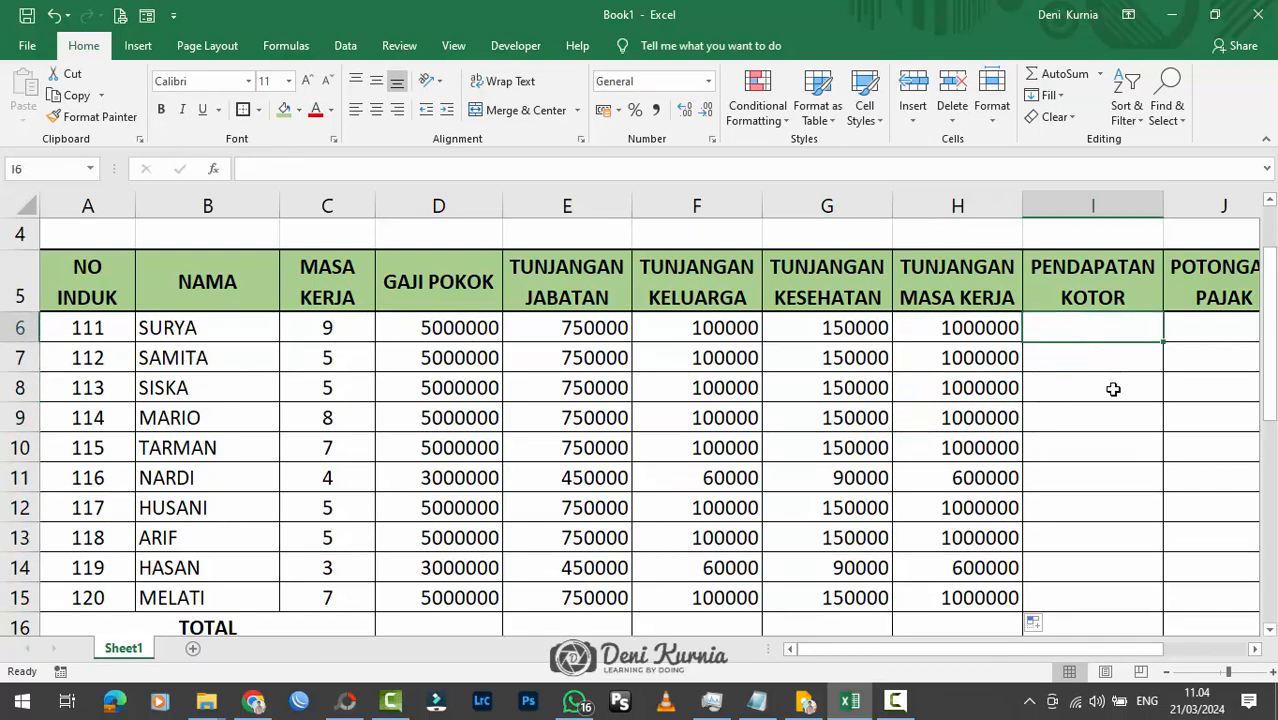
scroll(1113, 389, down, 4)
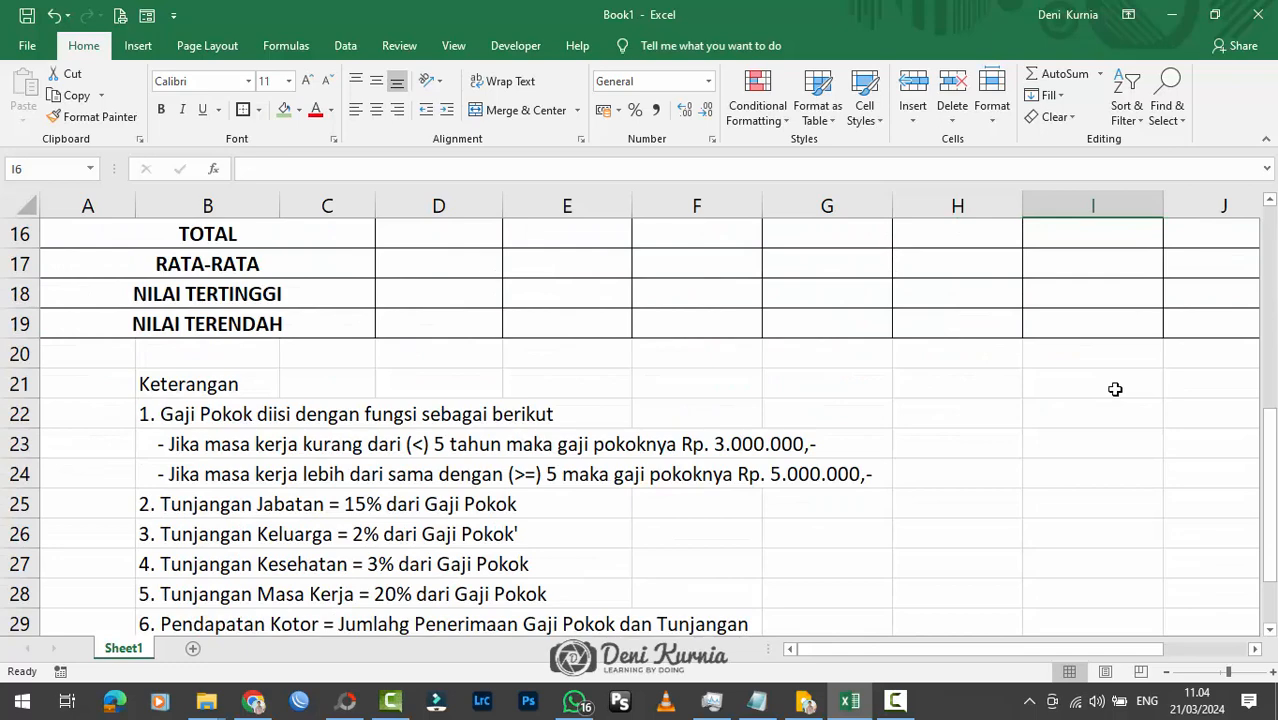
scroll(1115, 389, down, 1)
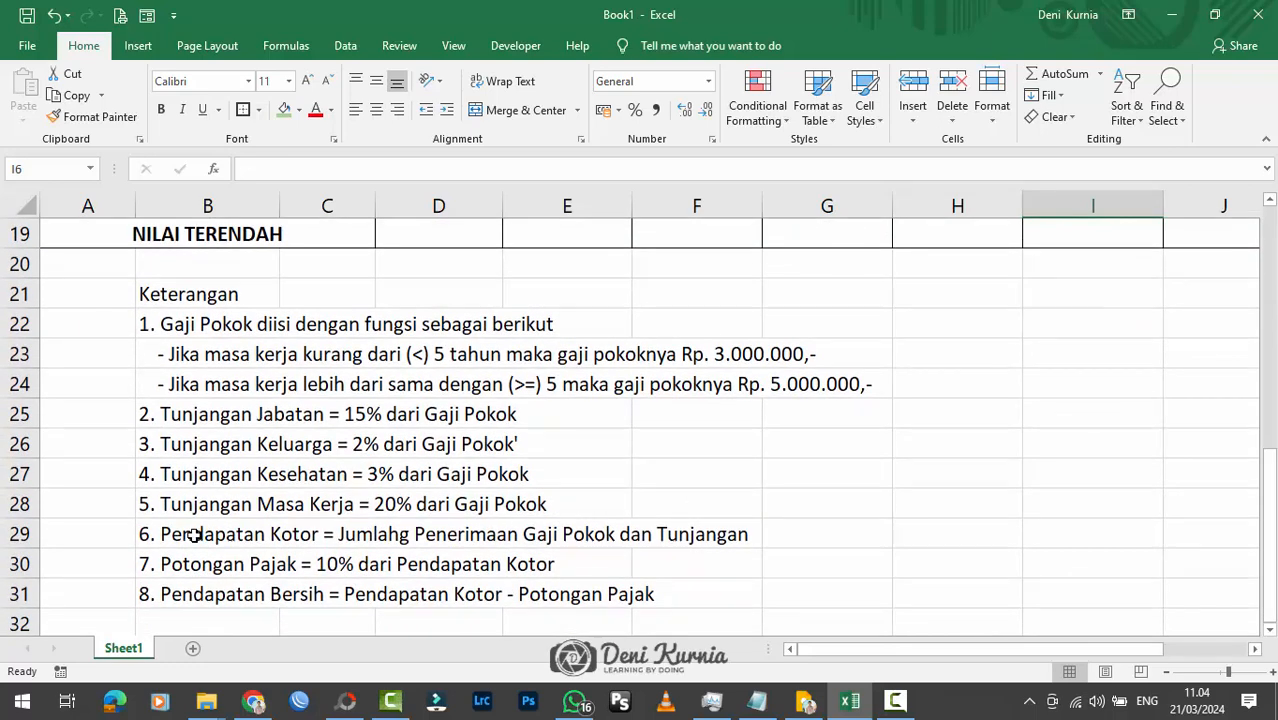
click(178, 534)
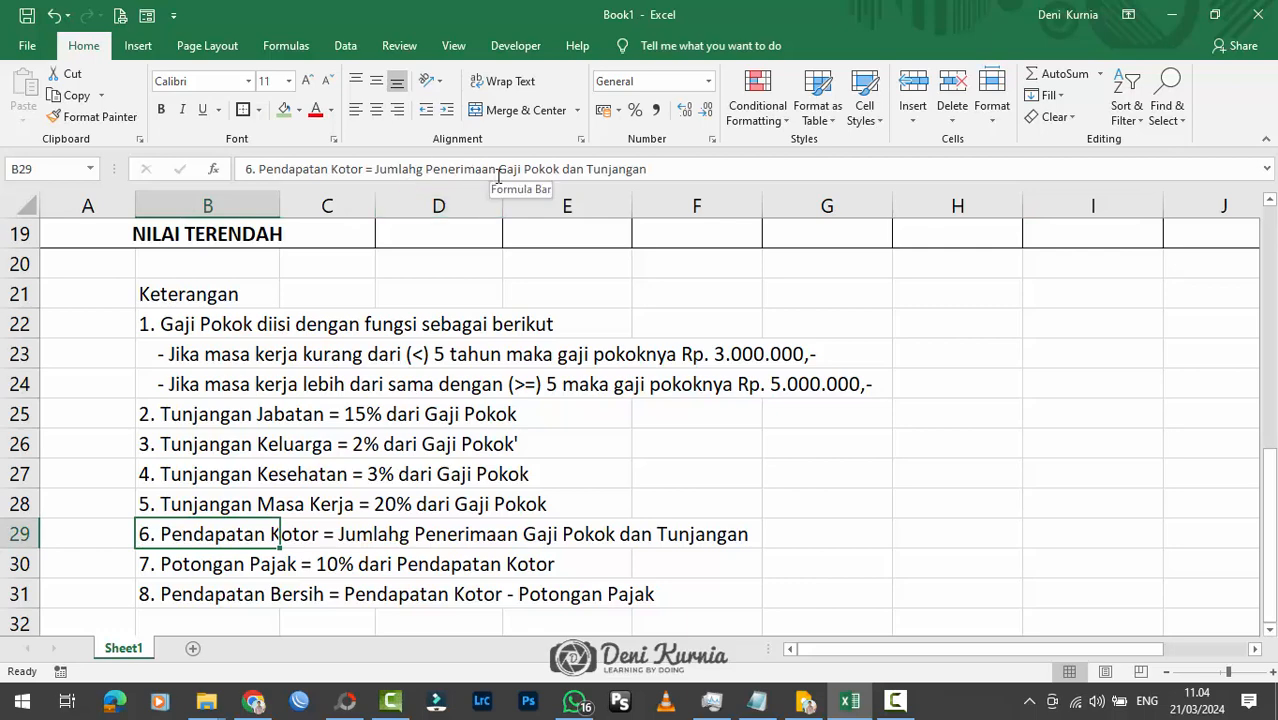
click(428, 168)
key(BackSpace)
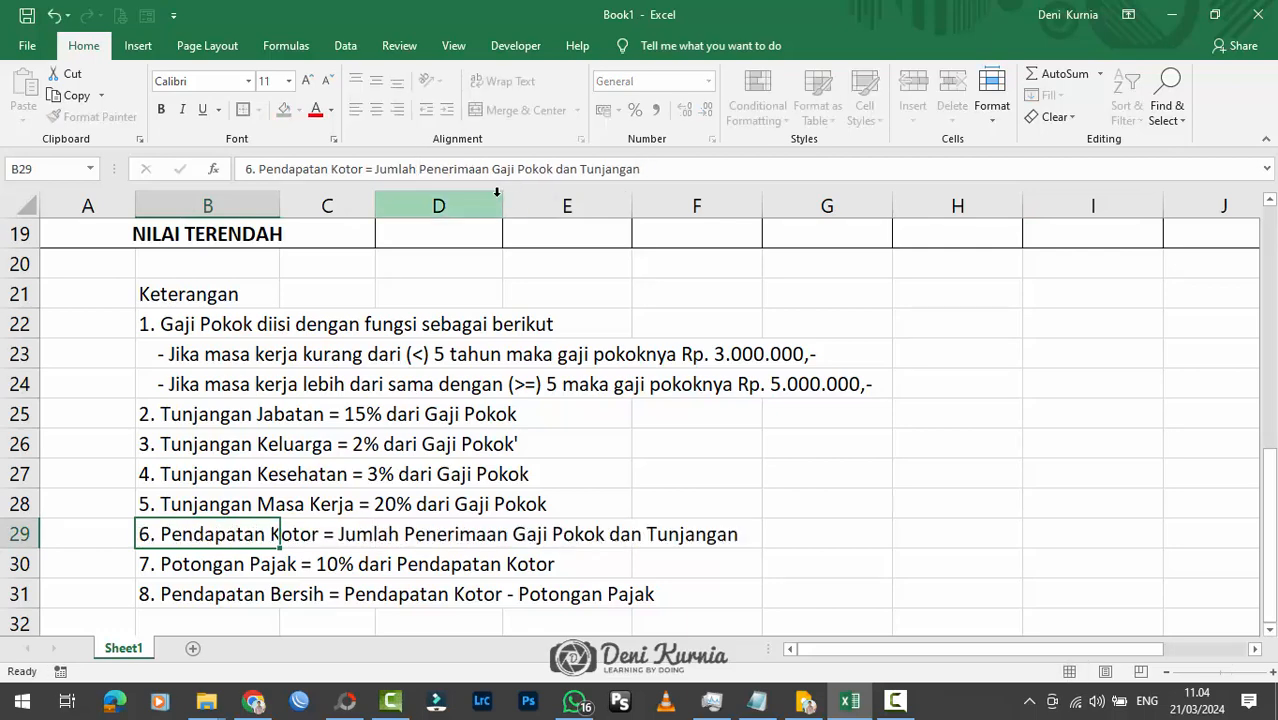
key(Return)
click(672, 382)
Calculate PENDAPATAN KOTOR in I6 as =SUM(D6:H6) per the rule in row 29 and fill it down through I15.
scroll(672, 382, up, 6)
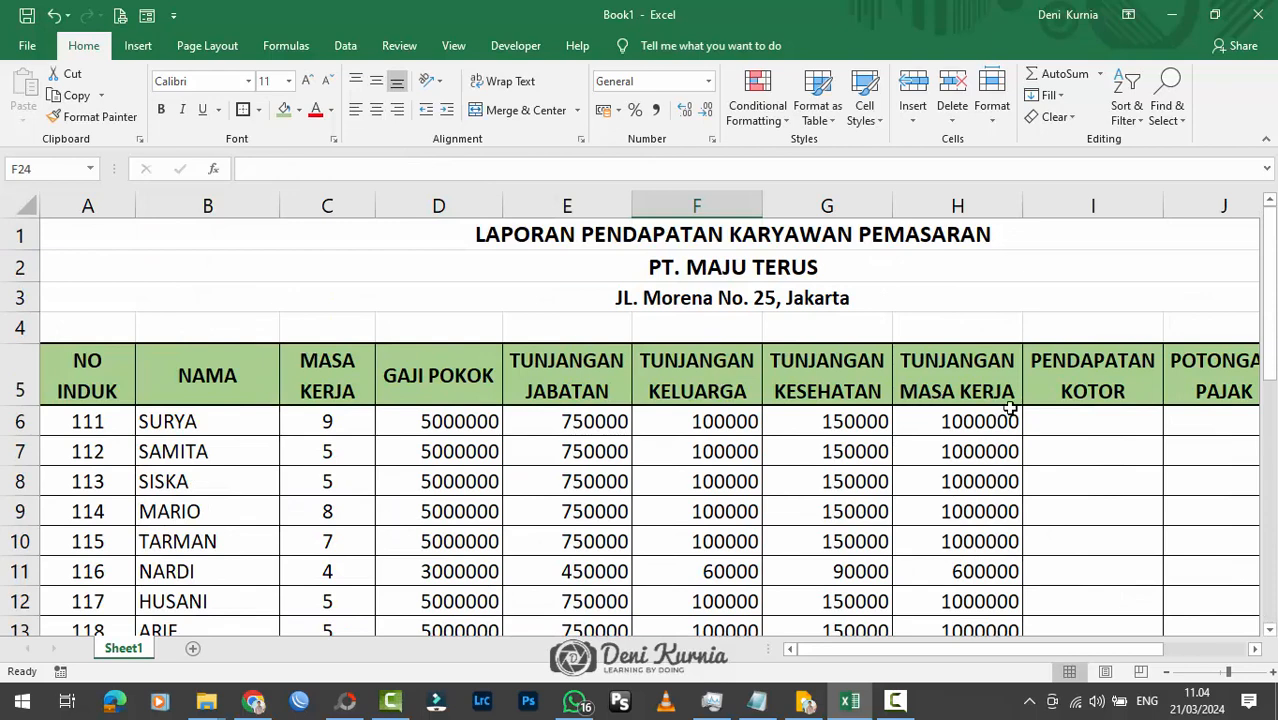
click(1124, 422)
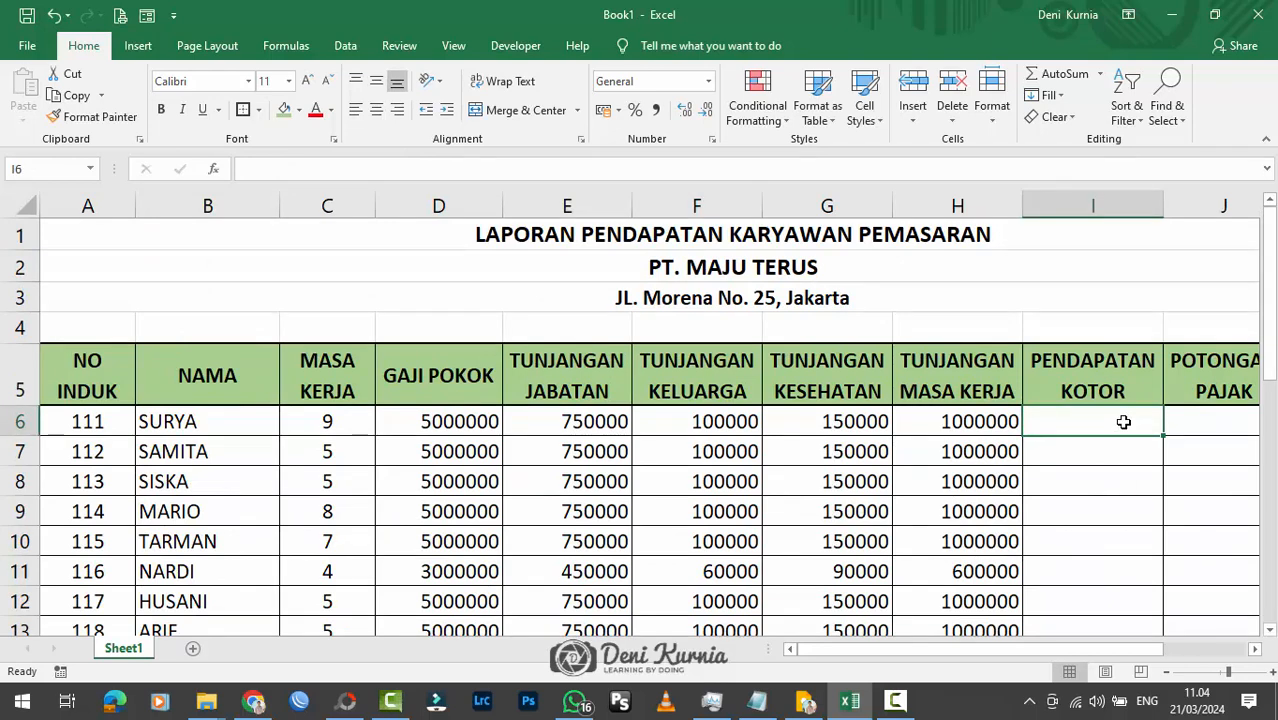
text(=SUM)
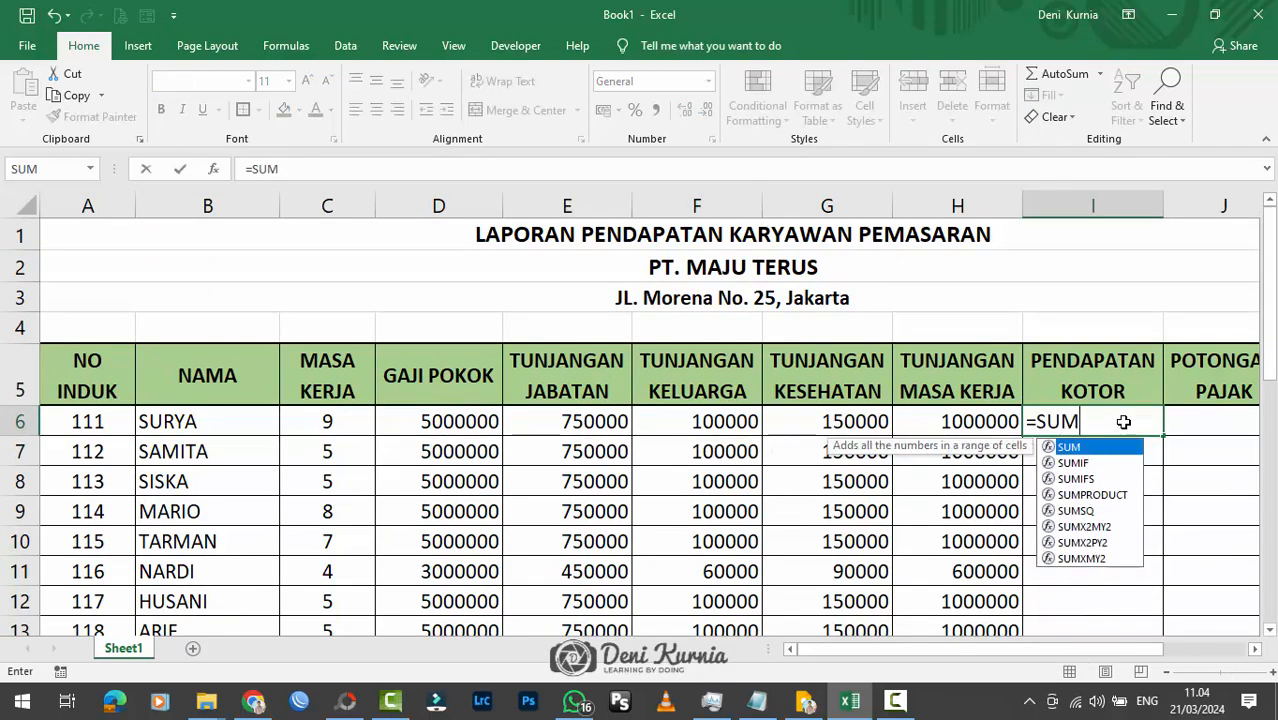
text(()
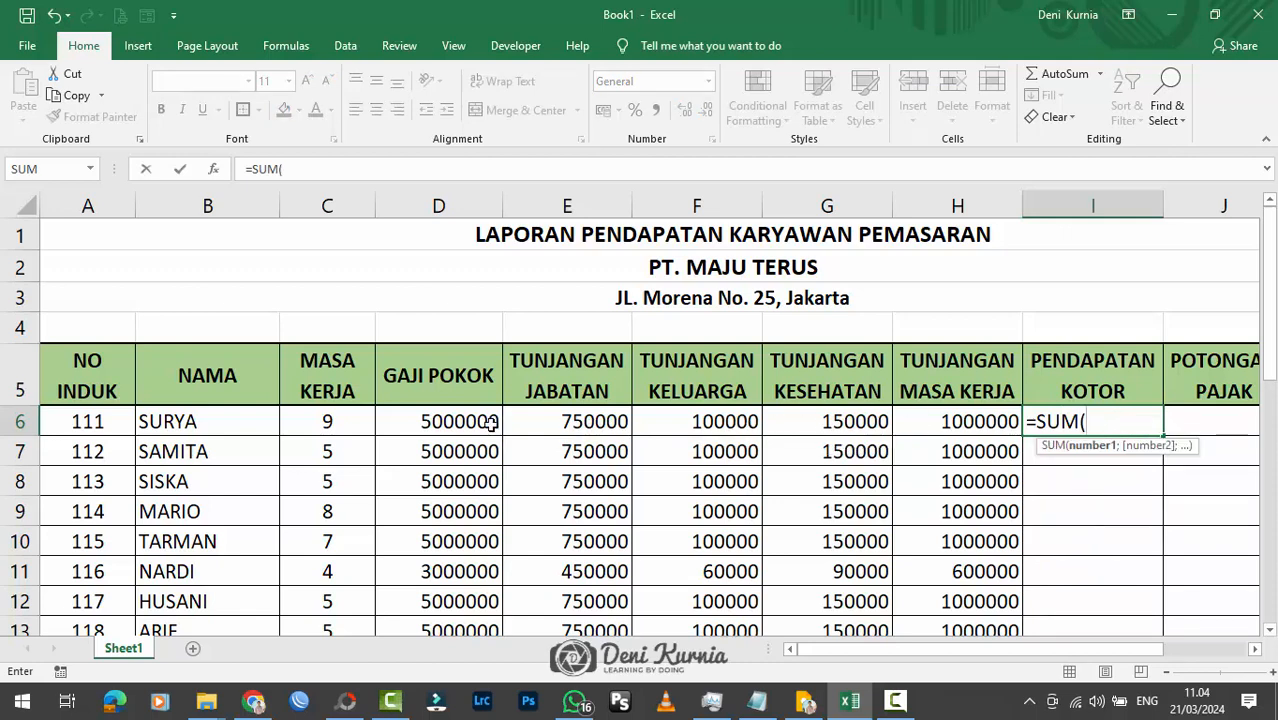
drag(464, 420, 924, 412)
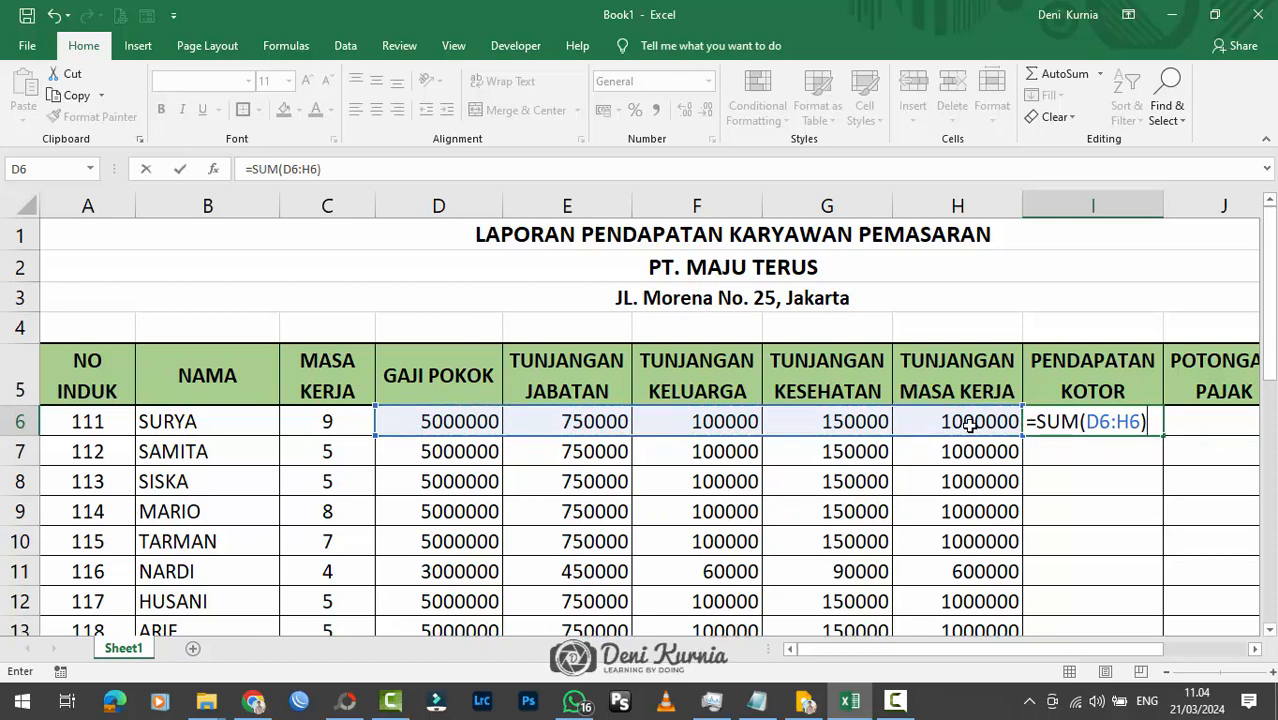
key(Return)
click(1148, 428)
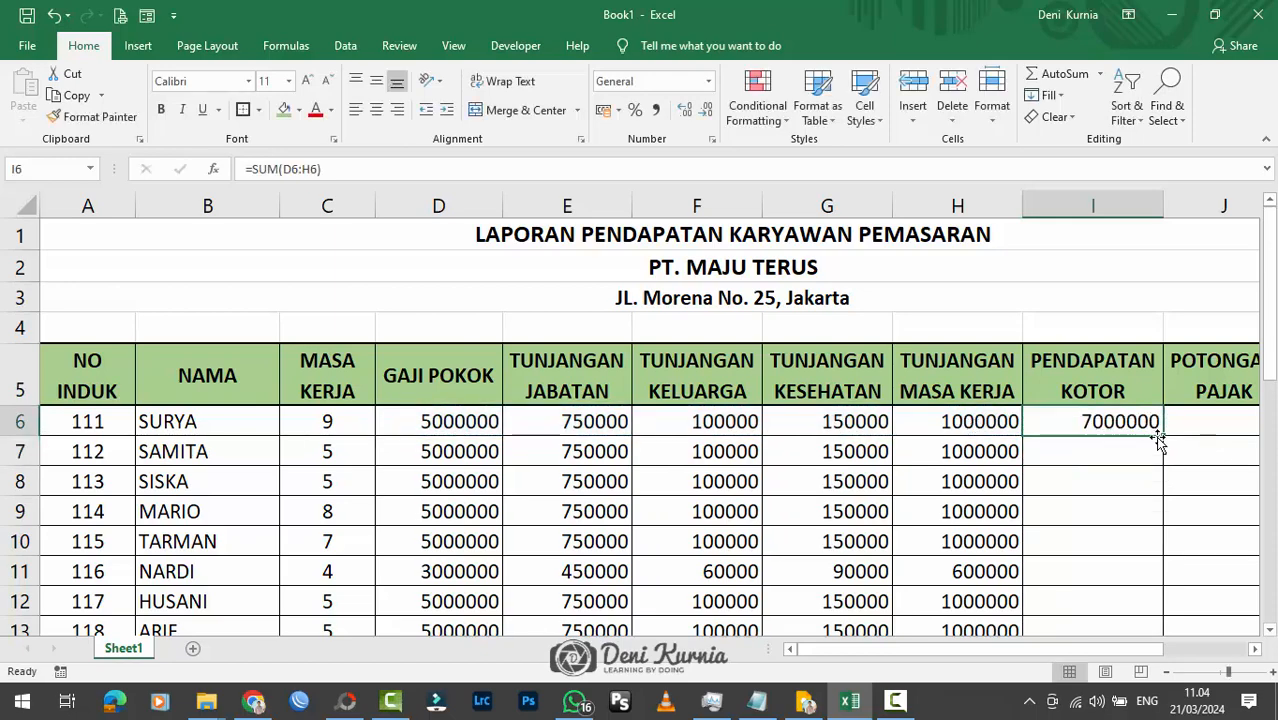
scroll(1160, 420, down, 1)
drag(1162, 340, 1150, 605)
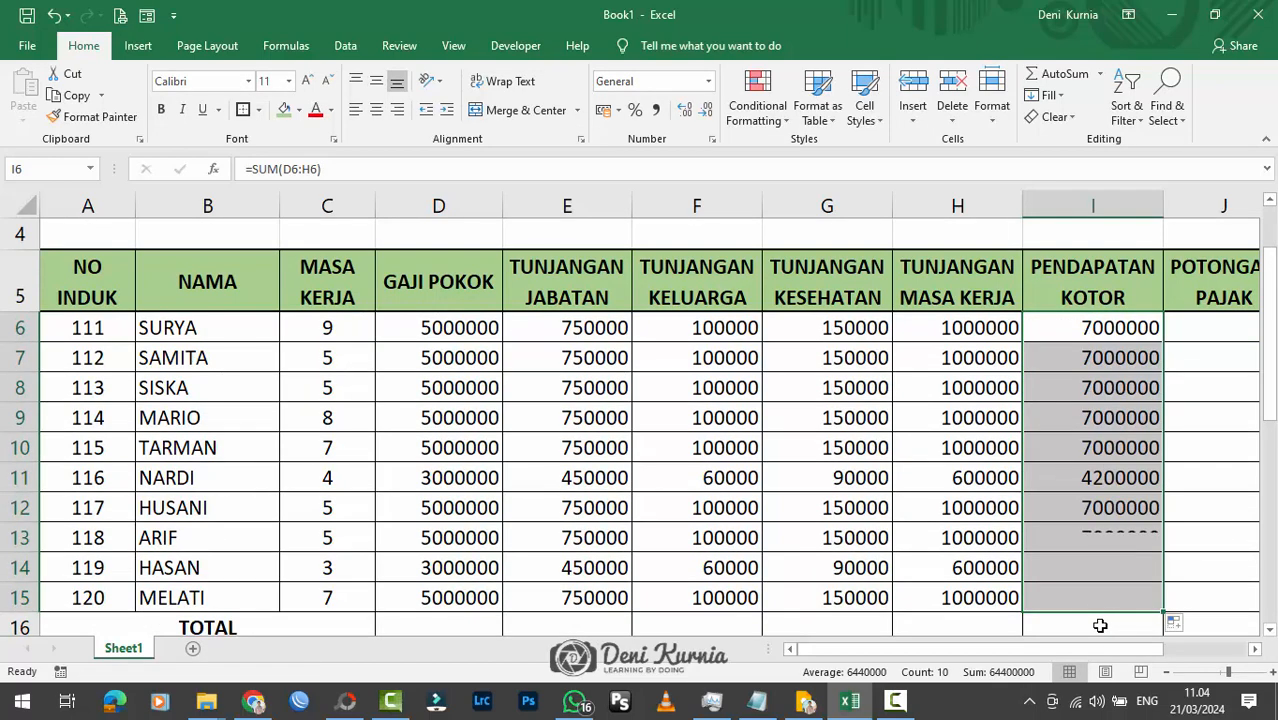
Enter the POTONGAN PAJAK formula =10%*I6 in J6, following the rule in row 30.
drag(1042, 651, 1077, 647)
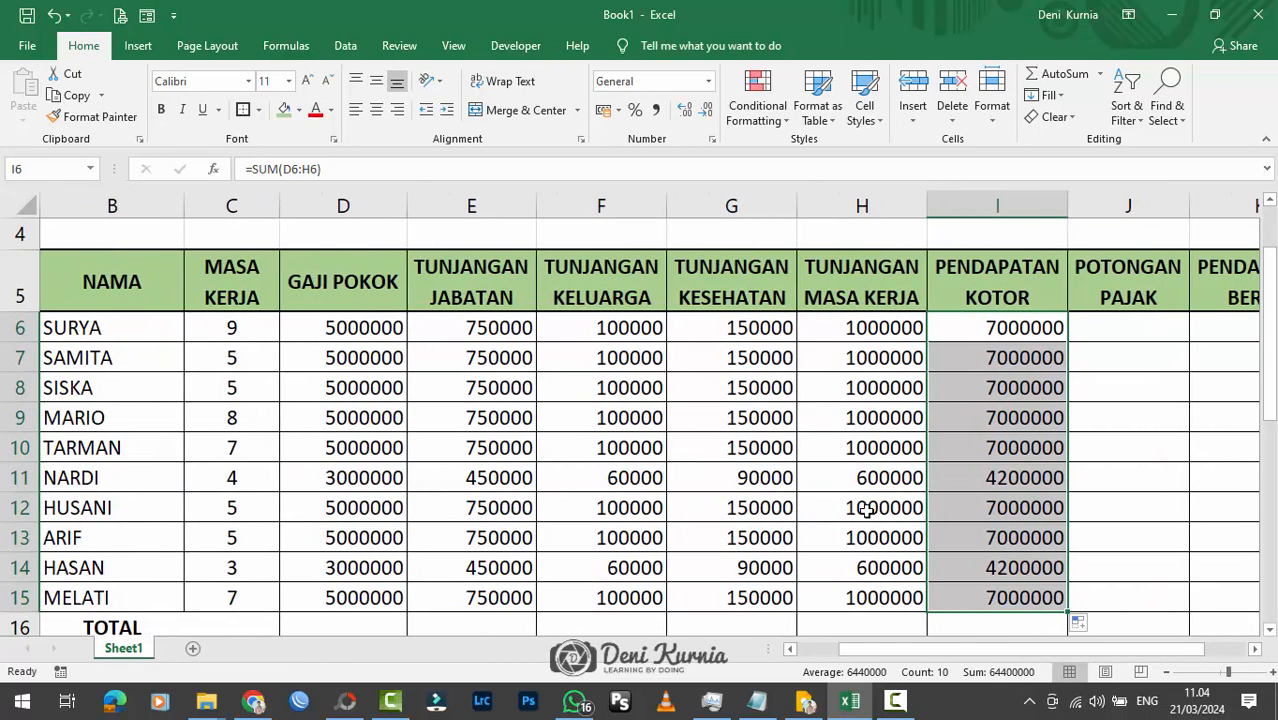
scroll(866, 510, down, 5)
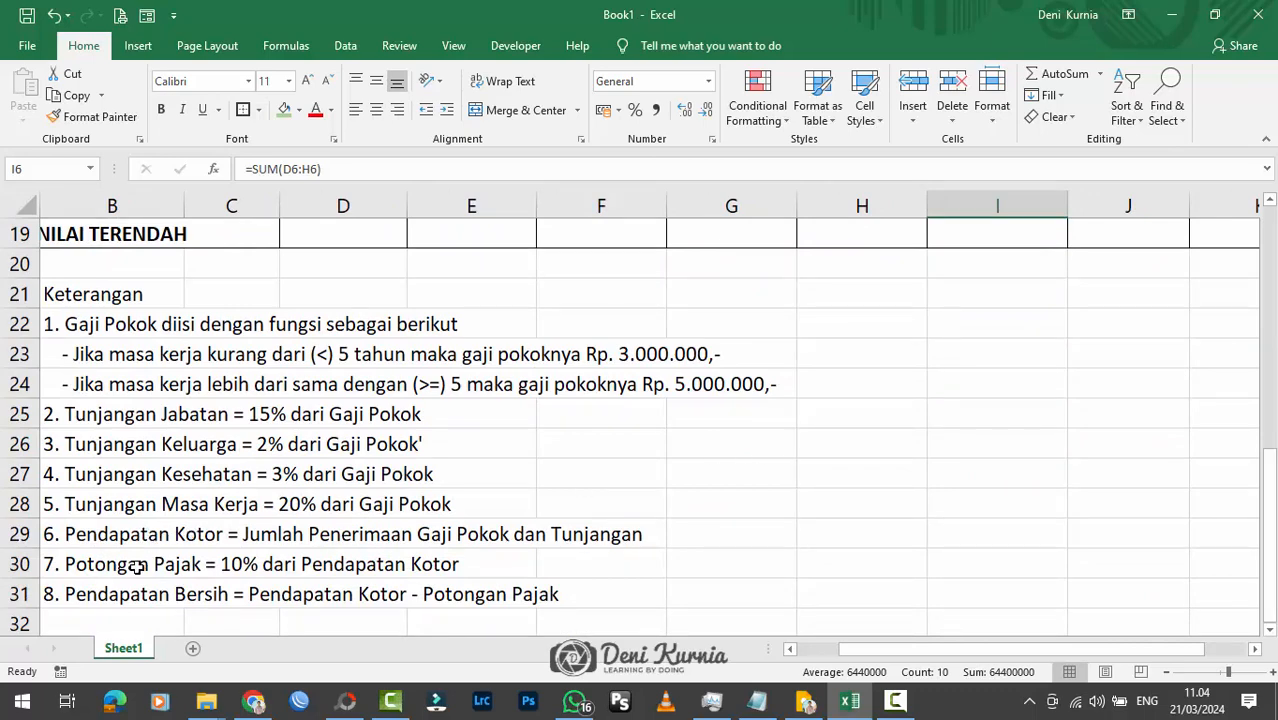
scroll(970, 491, up, 6)
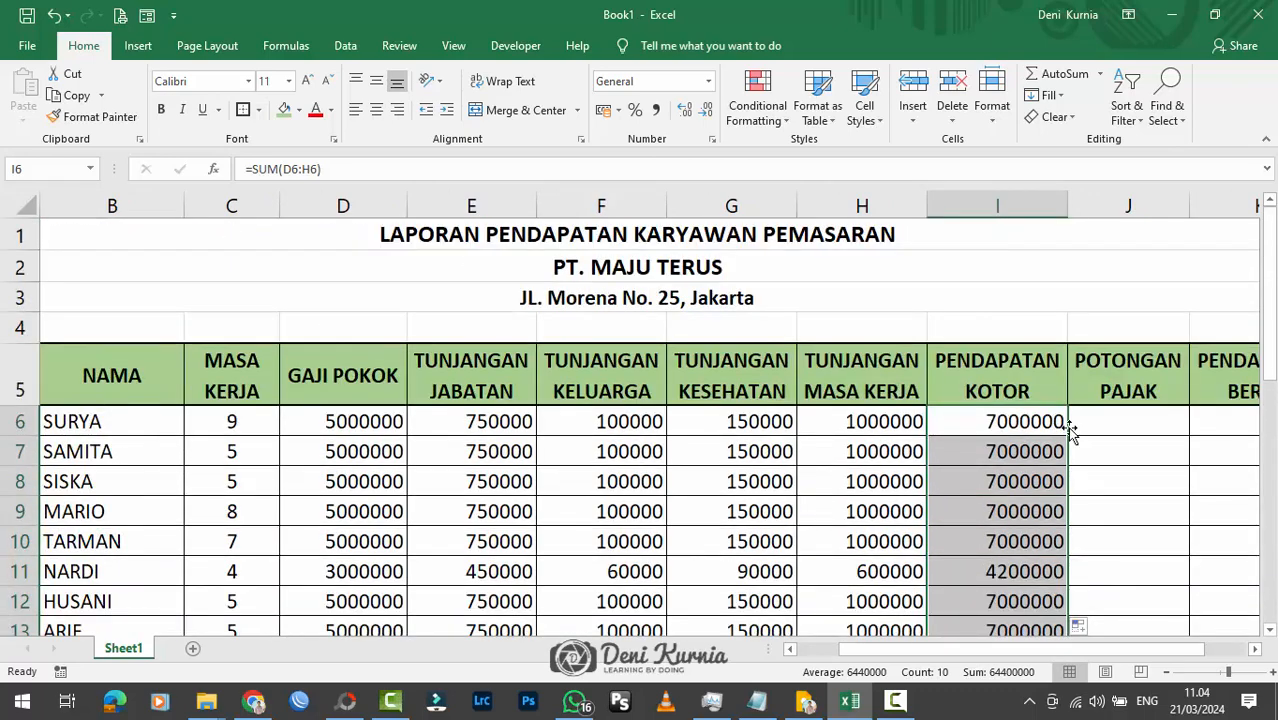
click(1175, 421)
text(=1)
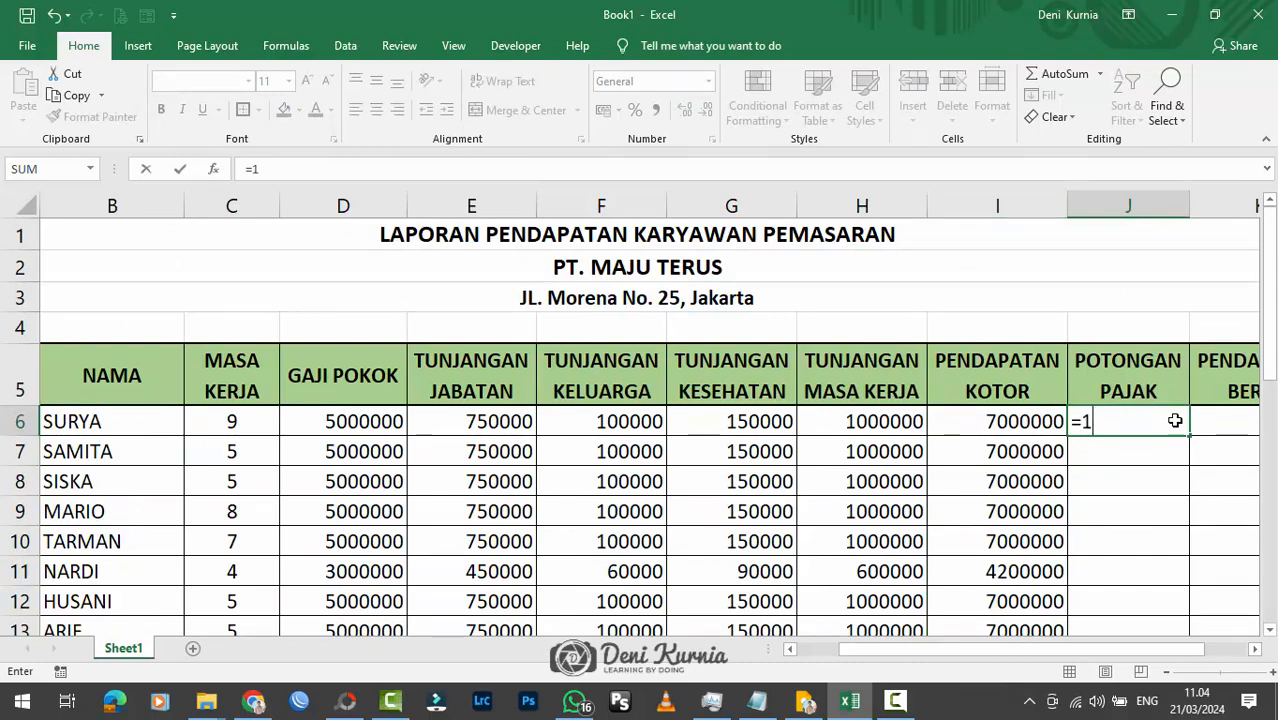
text(0z%)
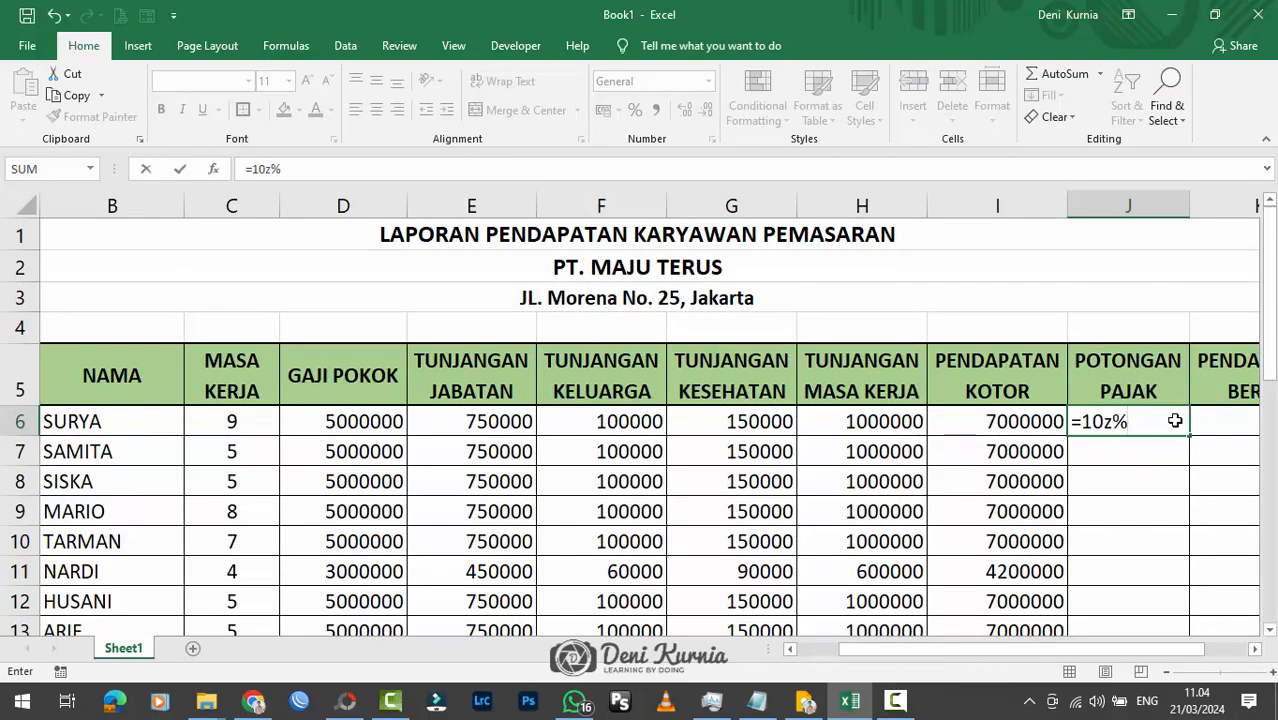
key(BackSpace)
key(BackSpace)
text(%*)
click(1030, 427)
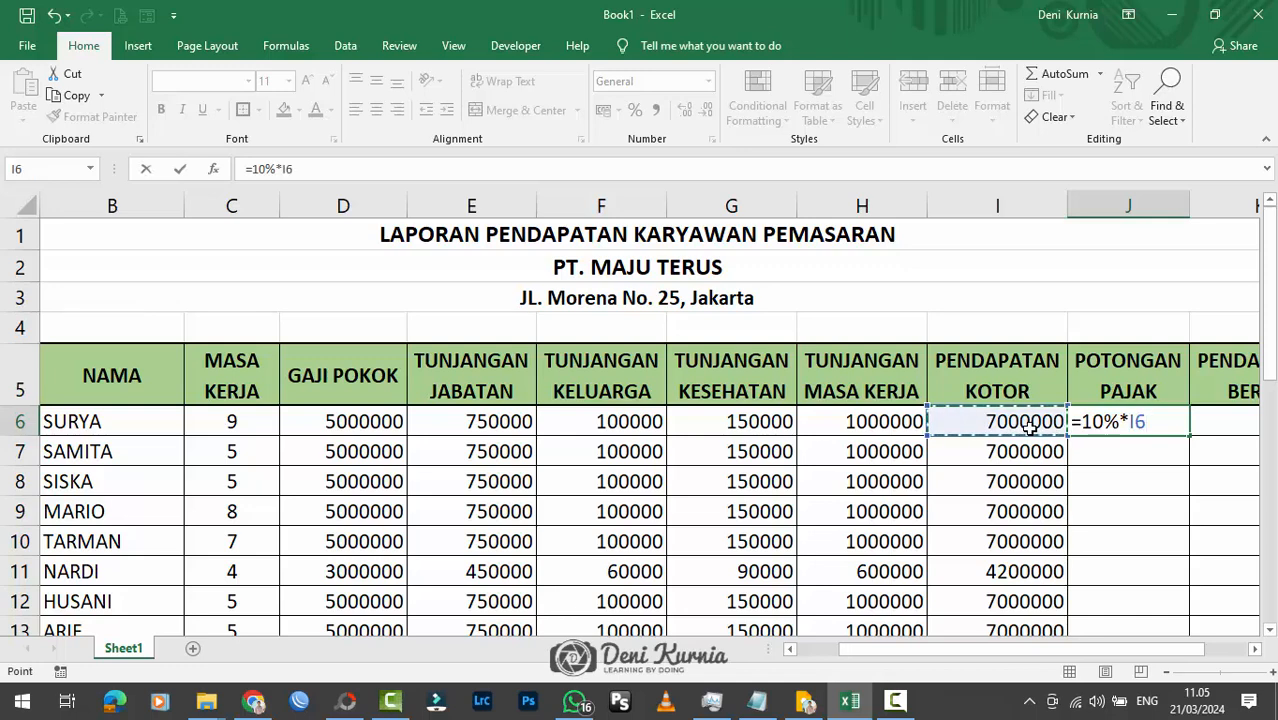
key(Return)
Fill the POTONGAN PAJAK formula from J6 down through J15.
click(1180, 424)
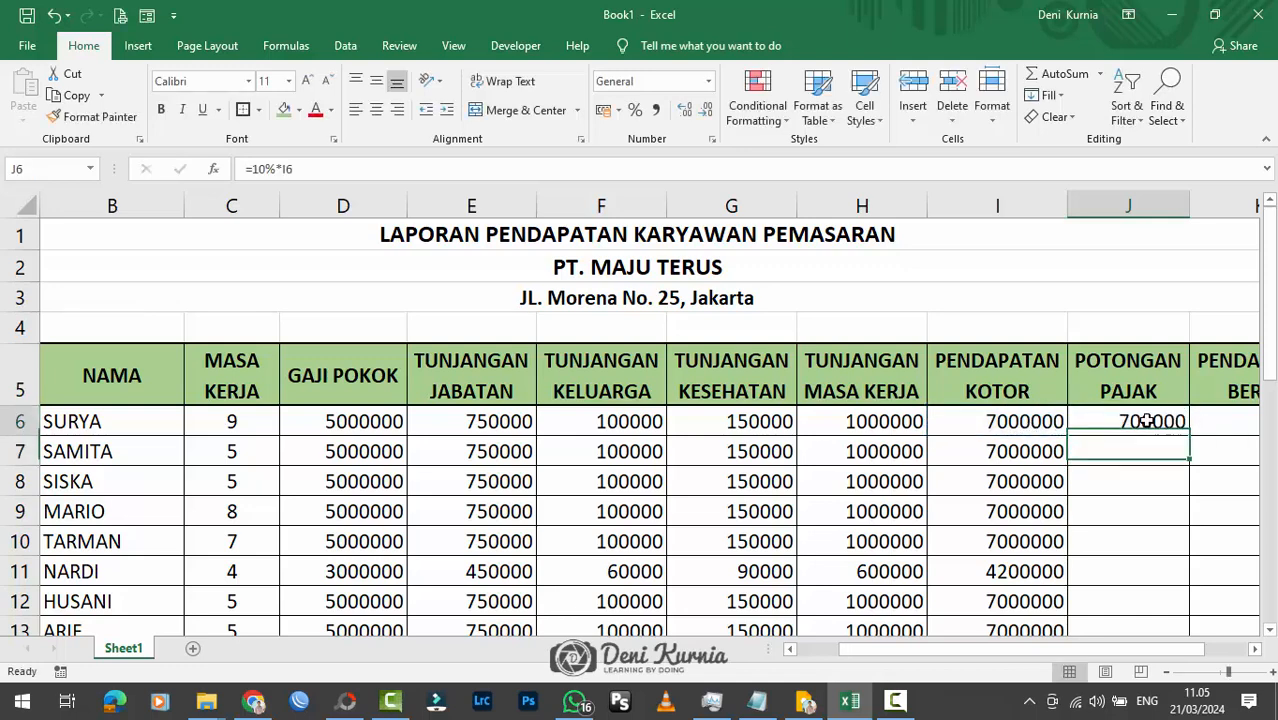
drag(1188, 434, 1125, 523)
scroll(1125, 530, up, 2)
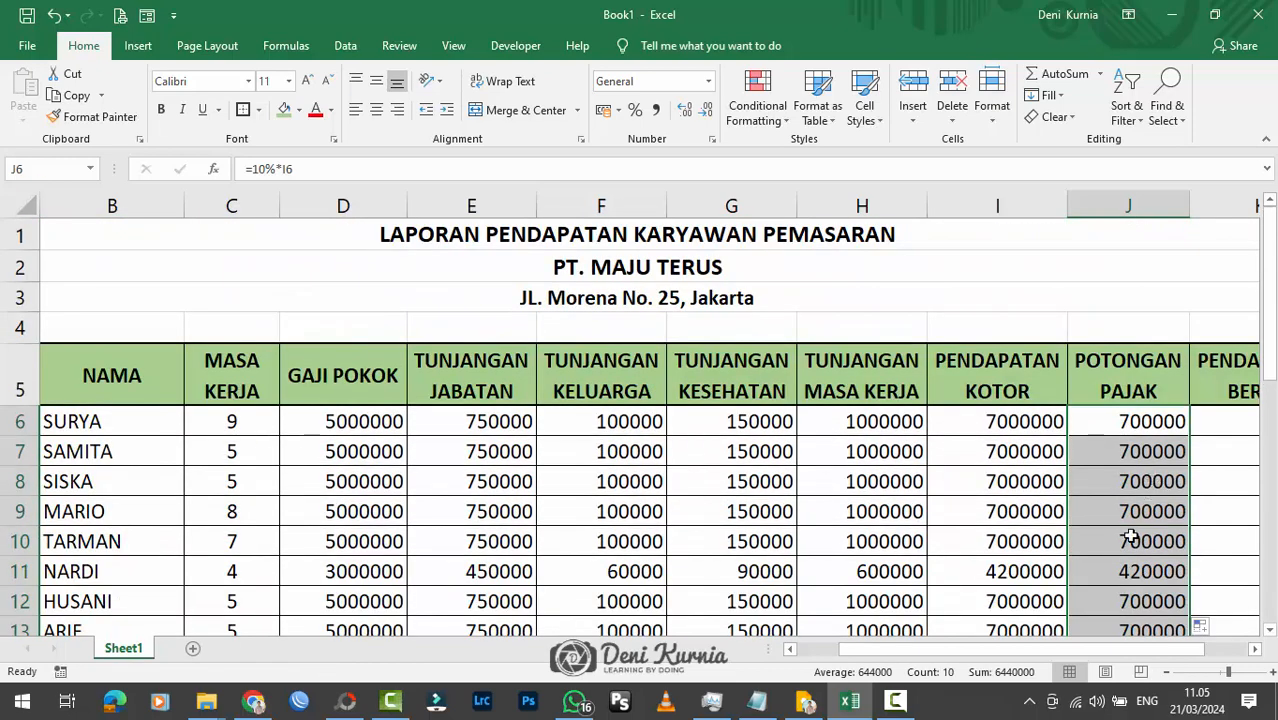
Enter the PENDAPATAN BERSIH formula =I6-J6 in K6, following the rule in row 31.
drag(1020, 652, 1058, 655)
scroll(958, 528, down, 4)
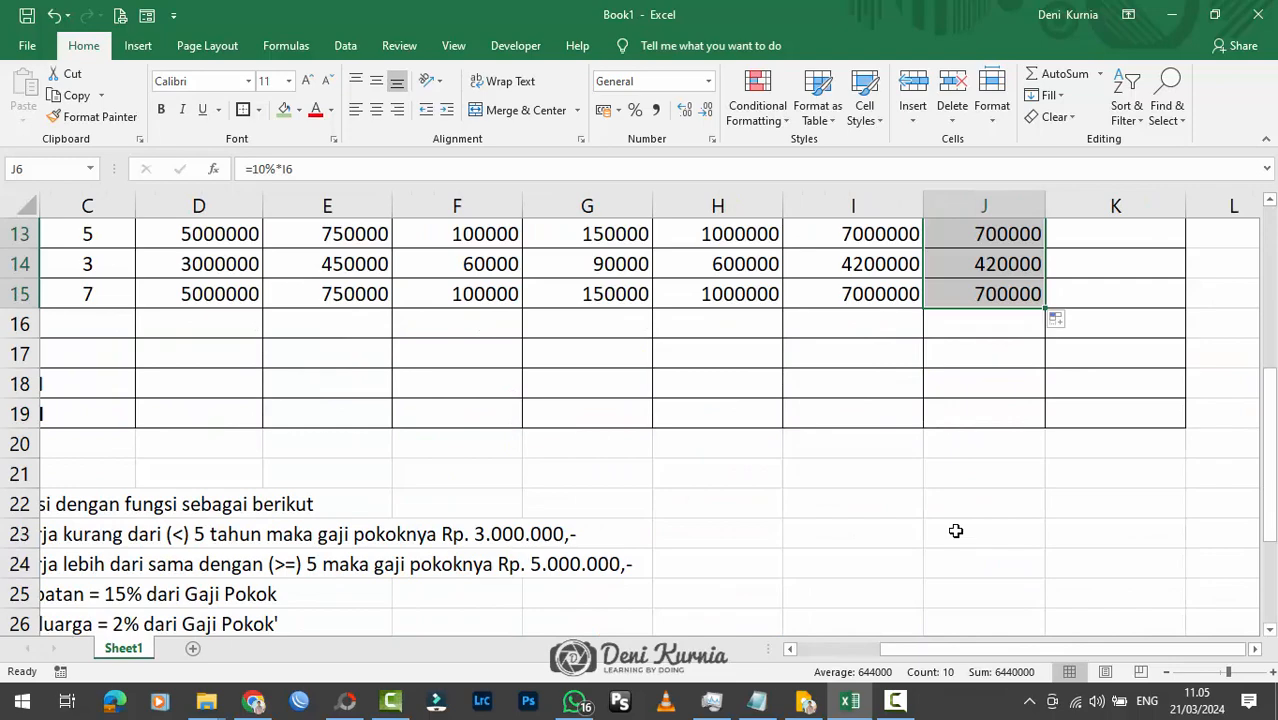
scroll(956, 528, down, 3)
drag(941, 654, 852, 658)
scroll(1092, 408, up, 7)
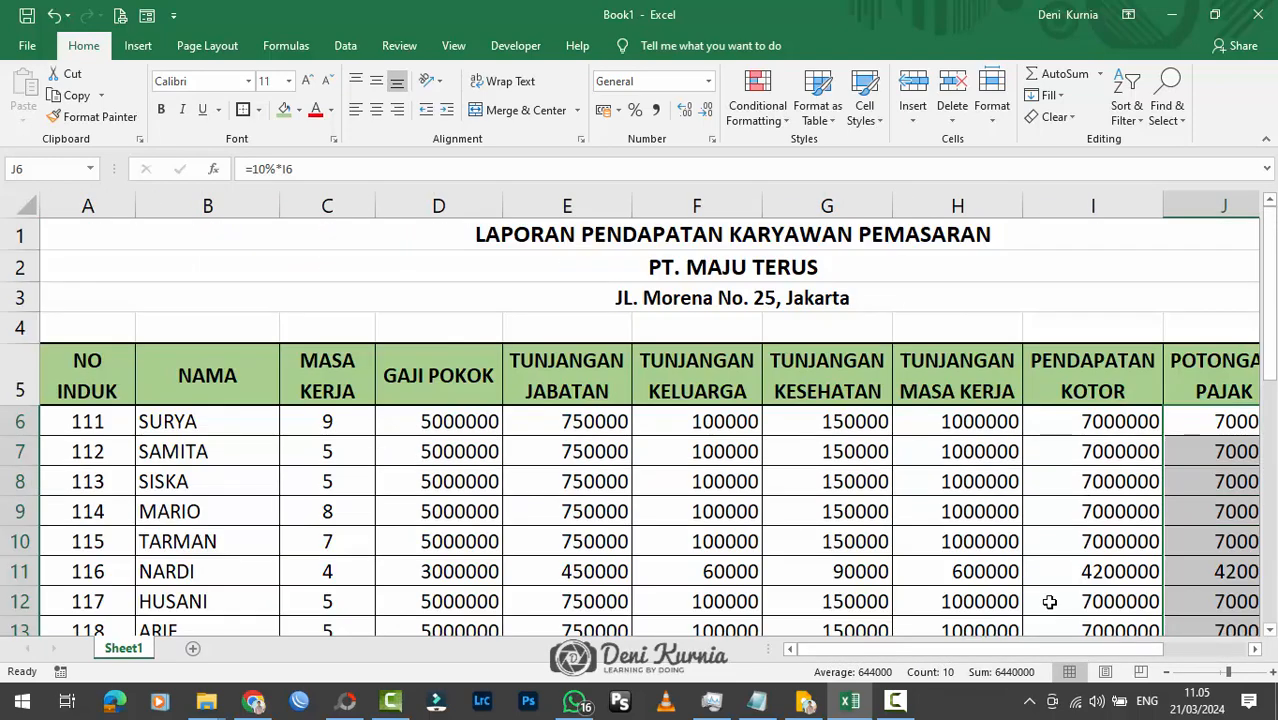
drag(1020, 658, 1100, 656)
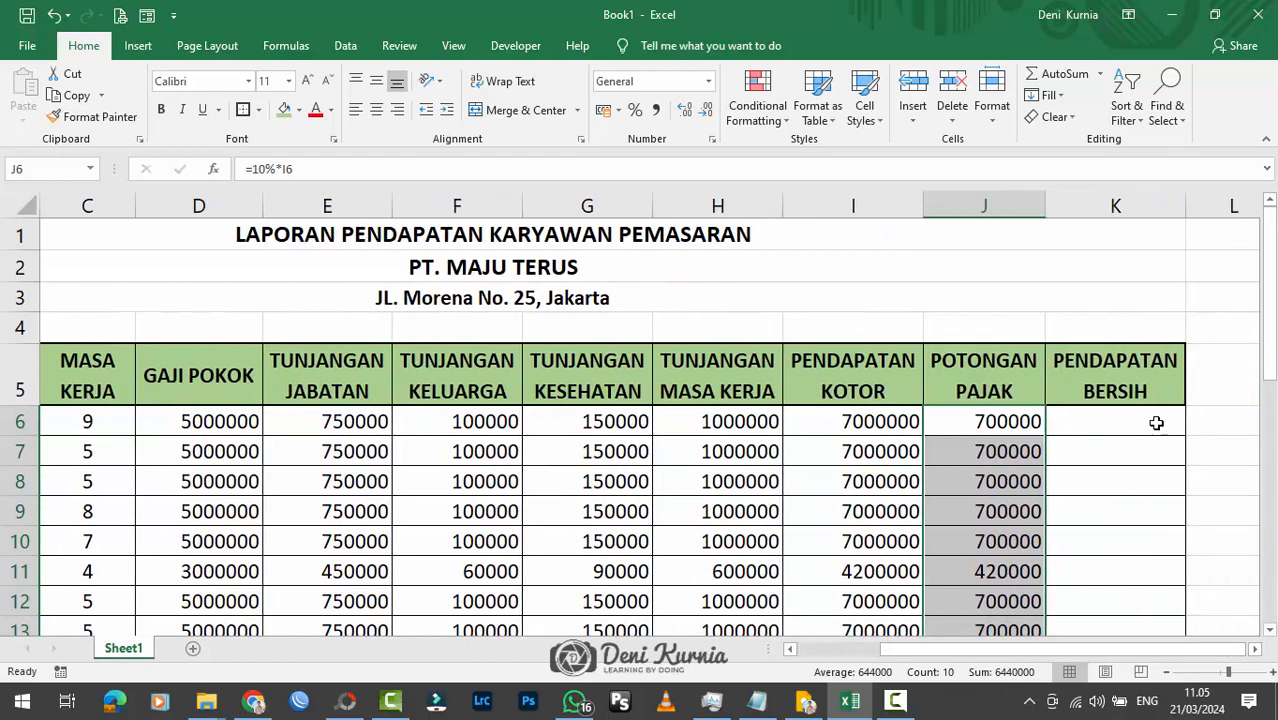
click(1153, 420)
text(=)
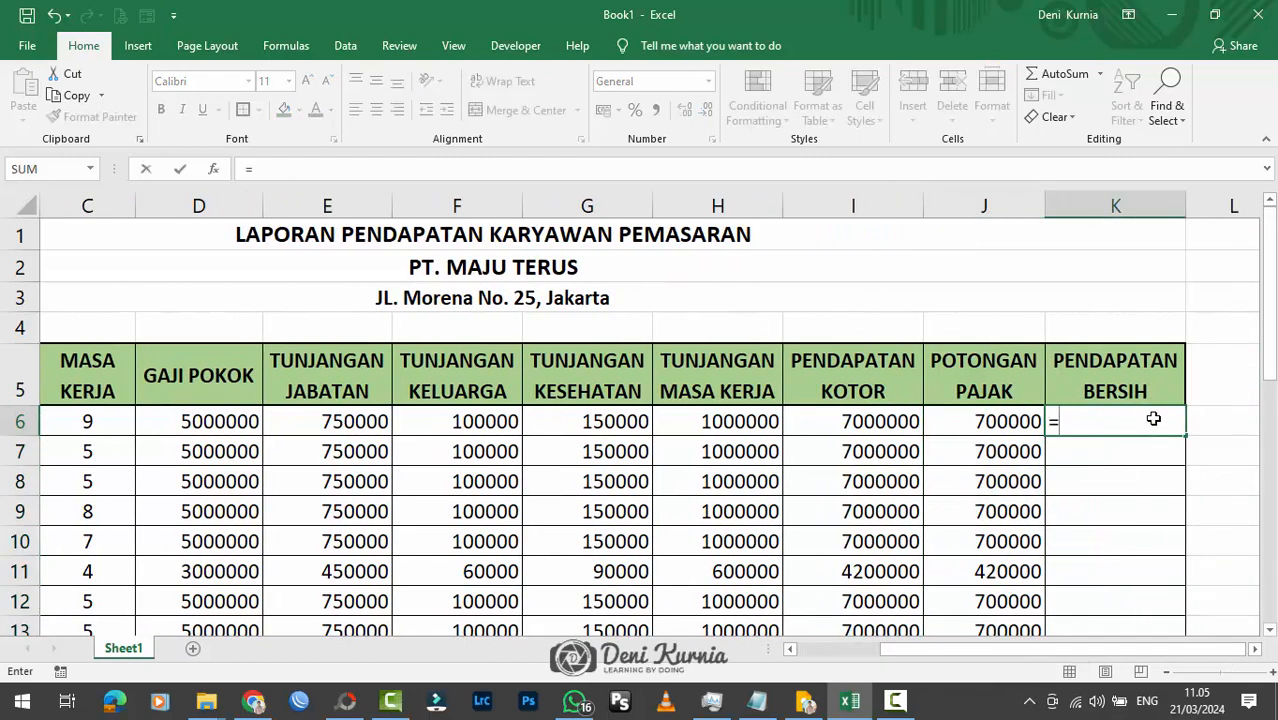
click(883, 420)
text(-)
click(962, 422)
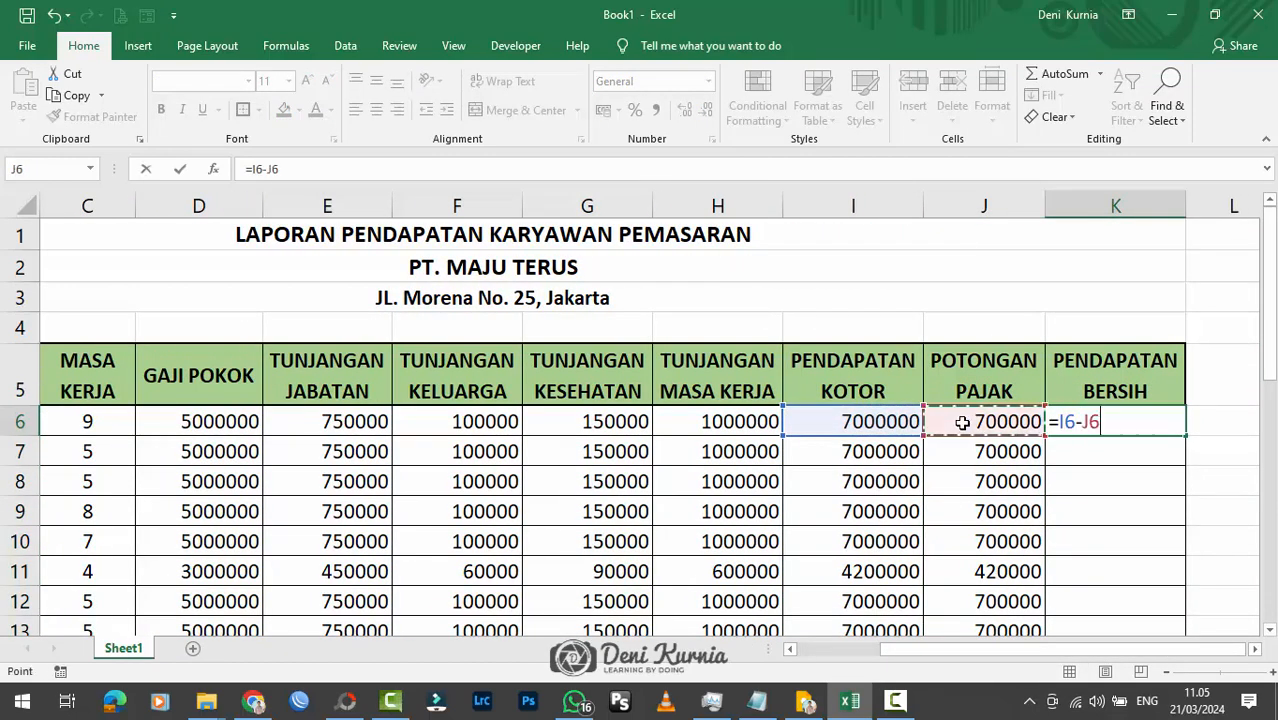
key(Return)
Fill the PENDAPATAN BERSIH formula from K6 down through K15.
click(1145, 428)
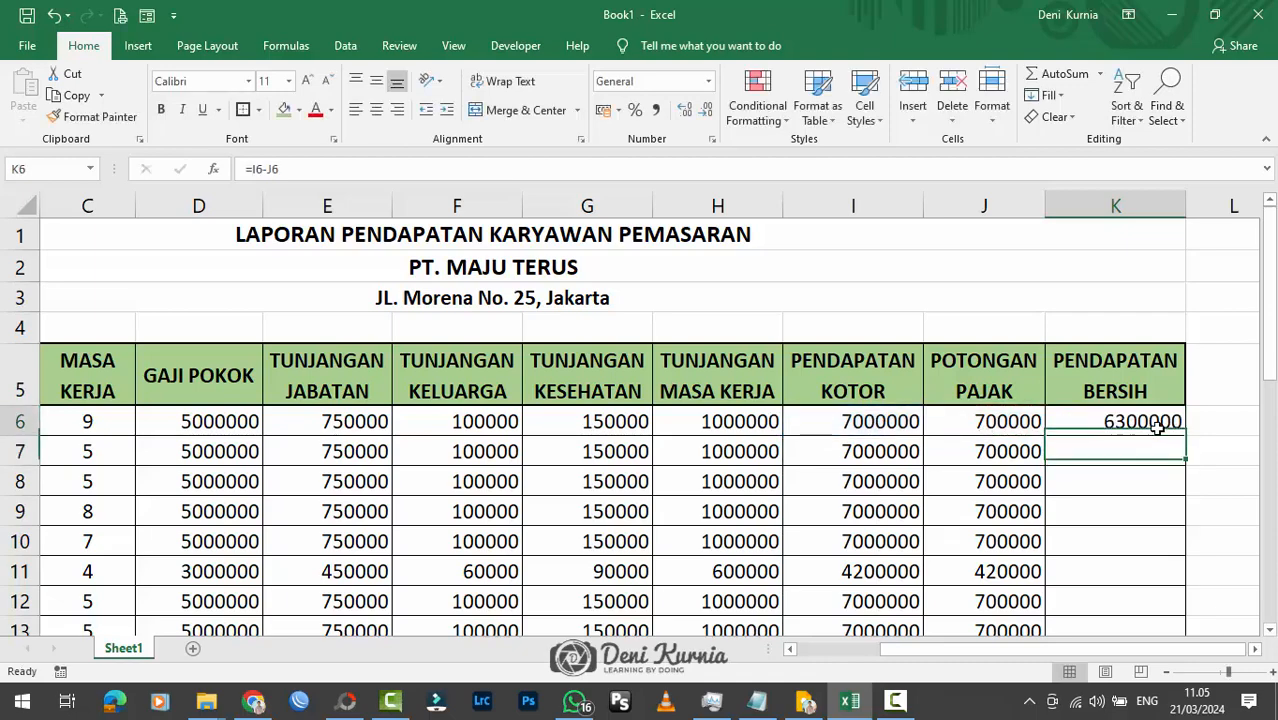
drag(1187, 438, 1180, 516)
scroll(650, 371, up, 1)
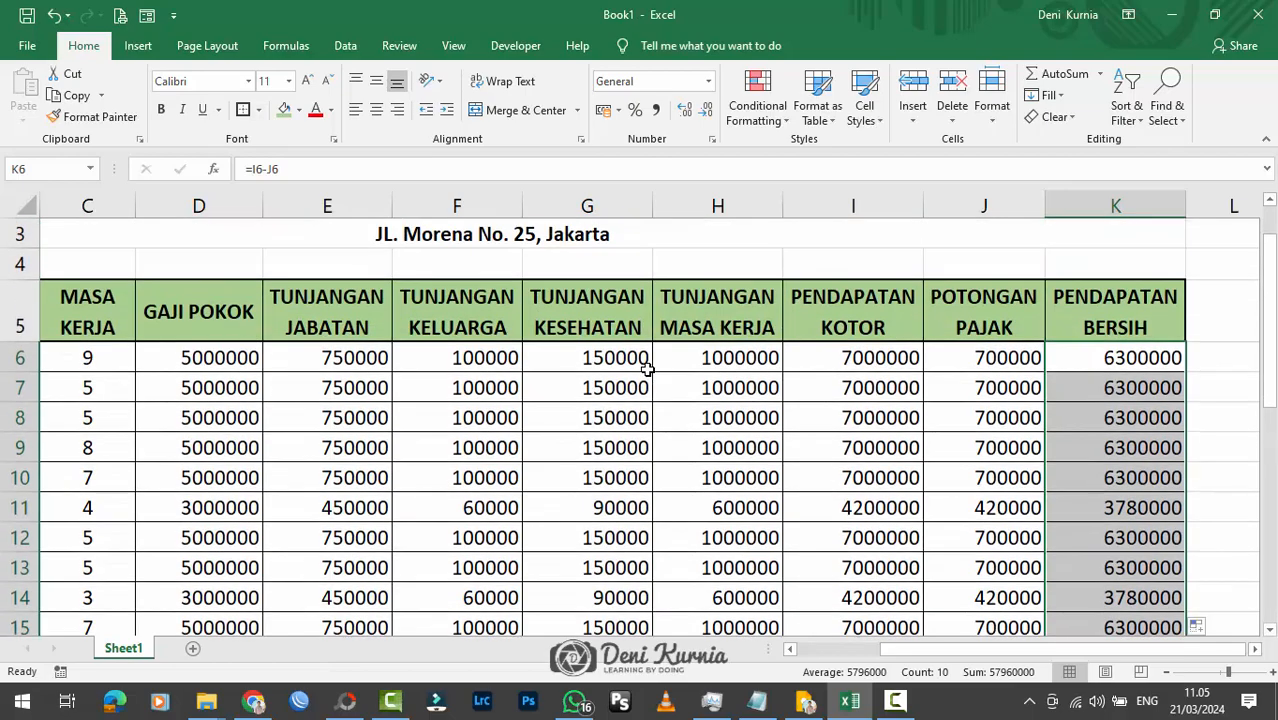
Apply the Accounting number format in rupiah to all amounts in D6:K15.
scroll(648, 370, down, 1)
scroll(648, 370, down, 1)
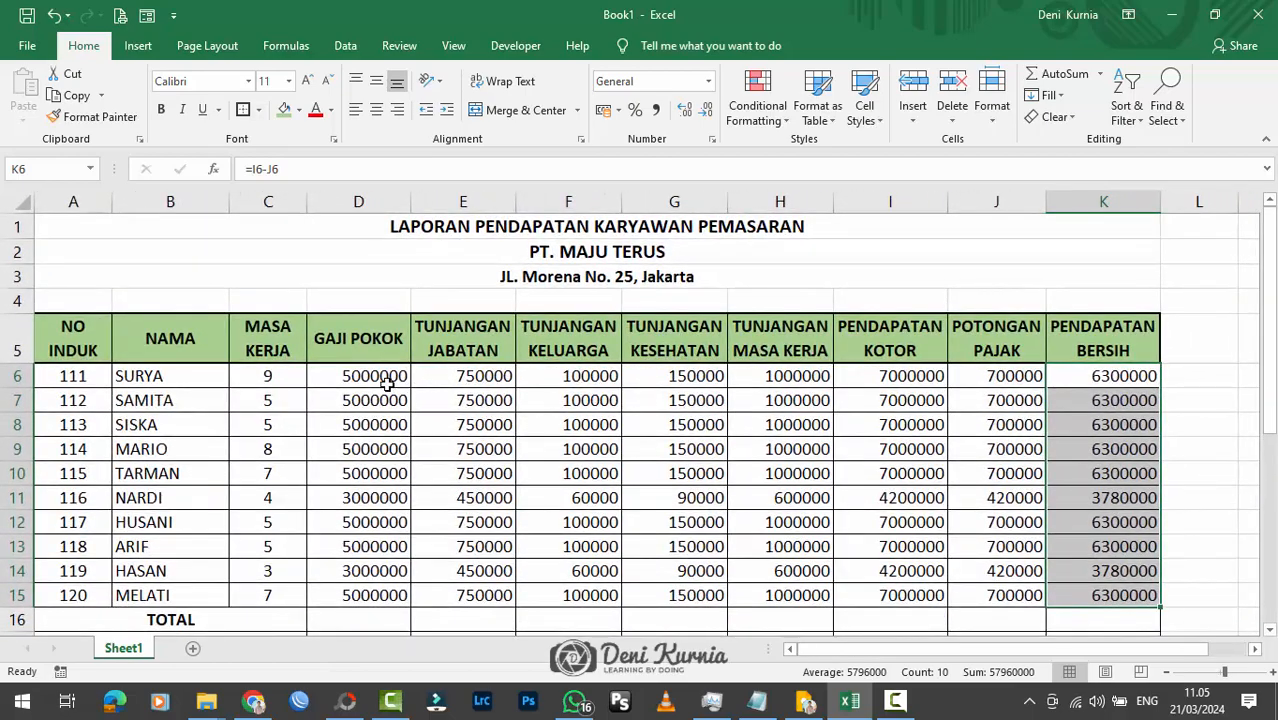
drag(360, 376, 1080, 596)
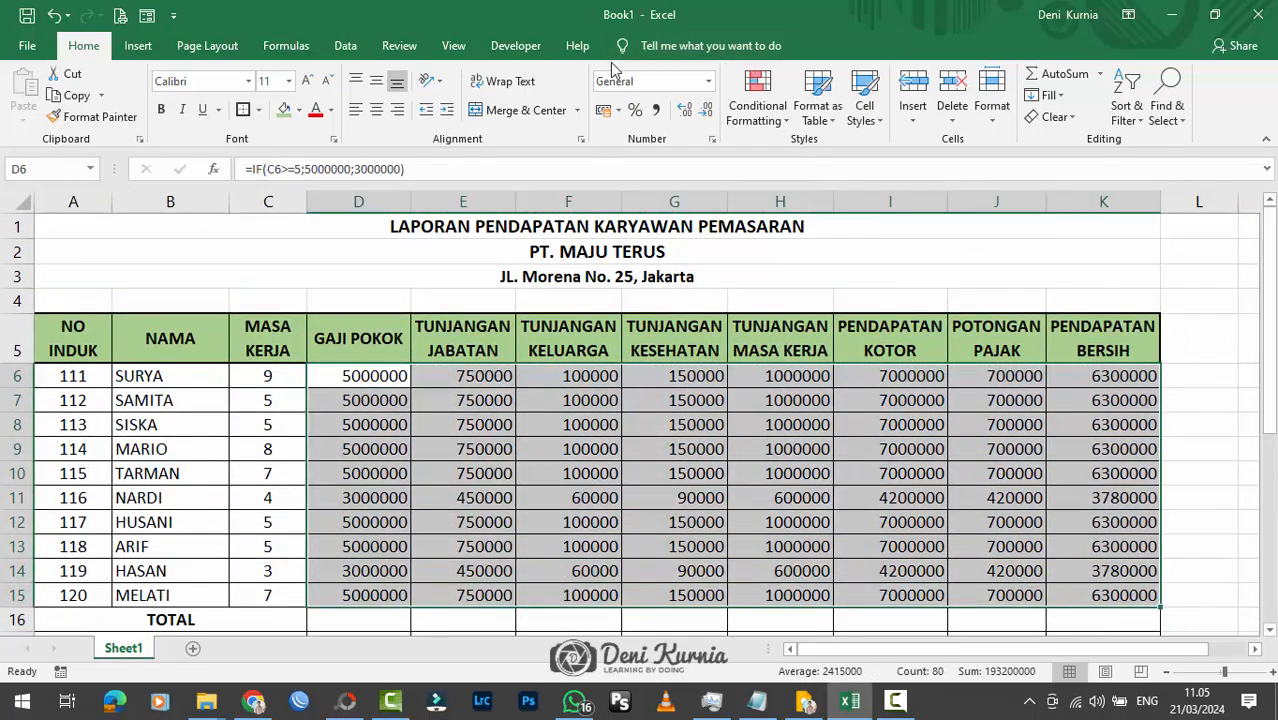
click(710, 83)
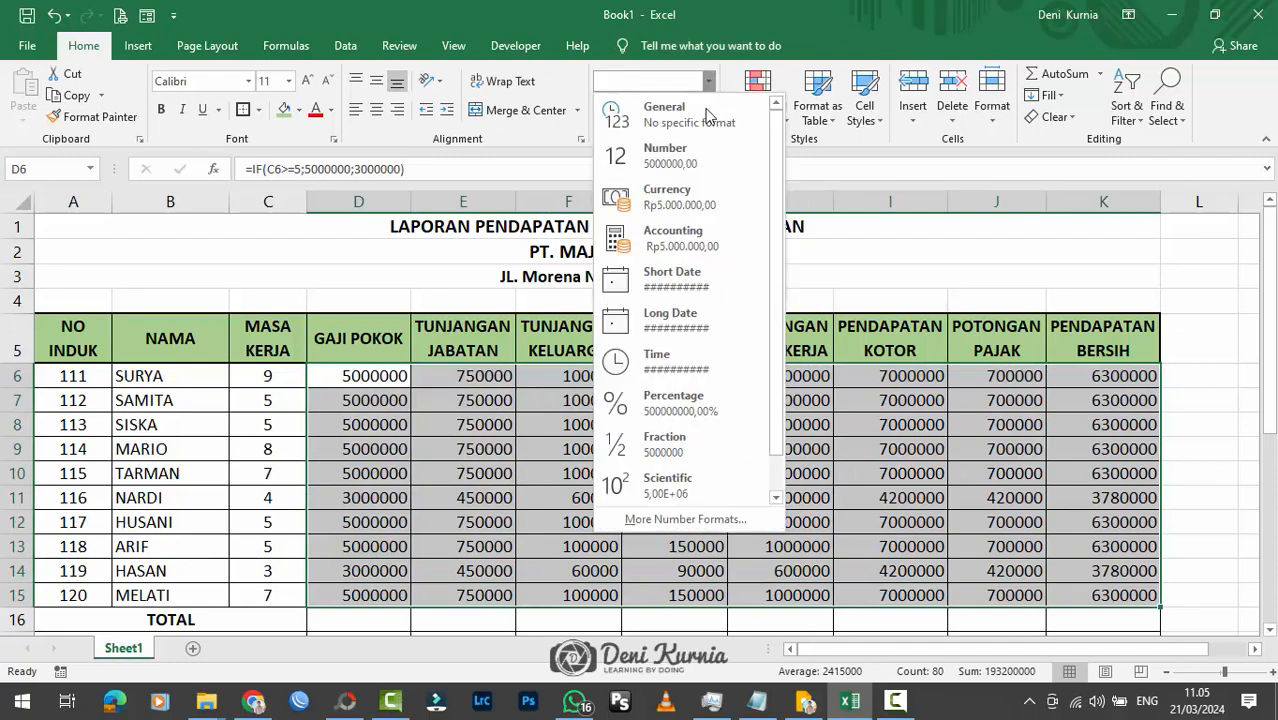
click(700, 238)
click(820, 330)
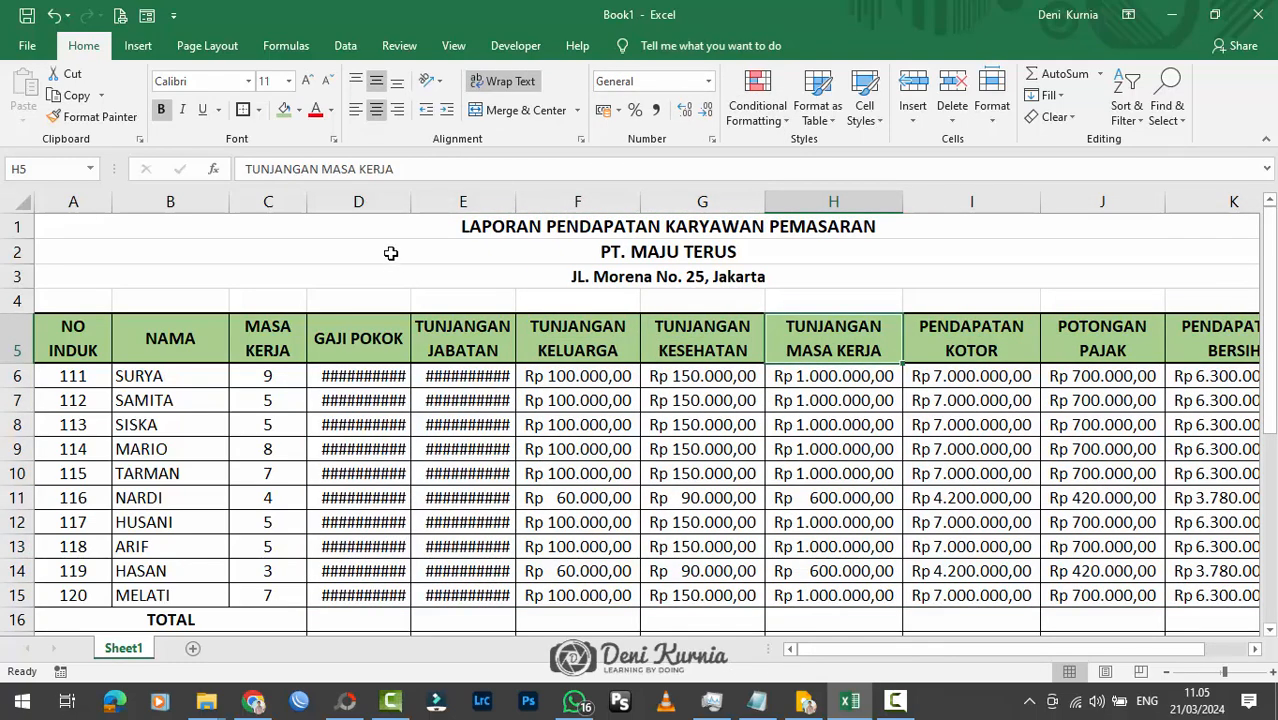
AutoFit the widths of the GAJI POKOK, TUNJANGAN JABATAN and MASA KERJA columns to their contents.
double_click(410, 202)
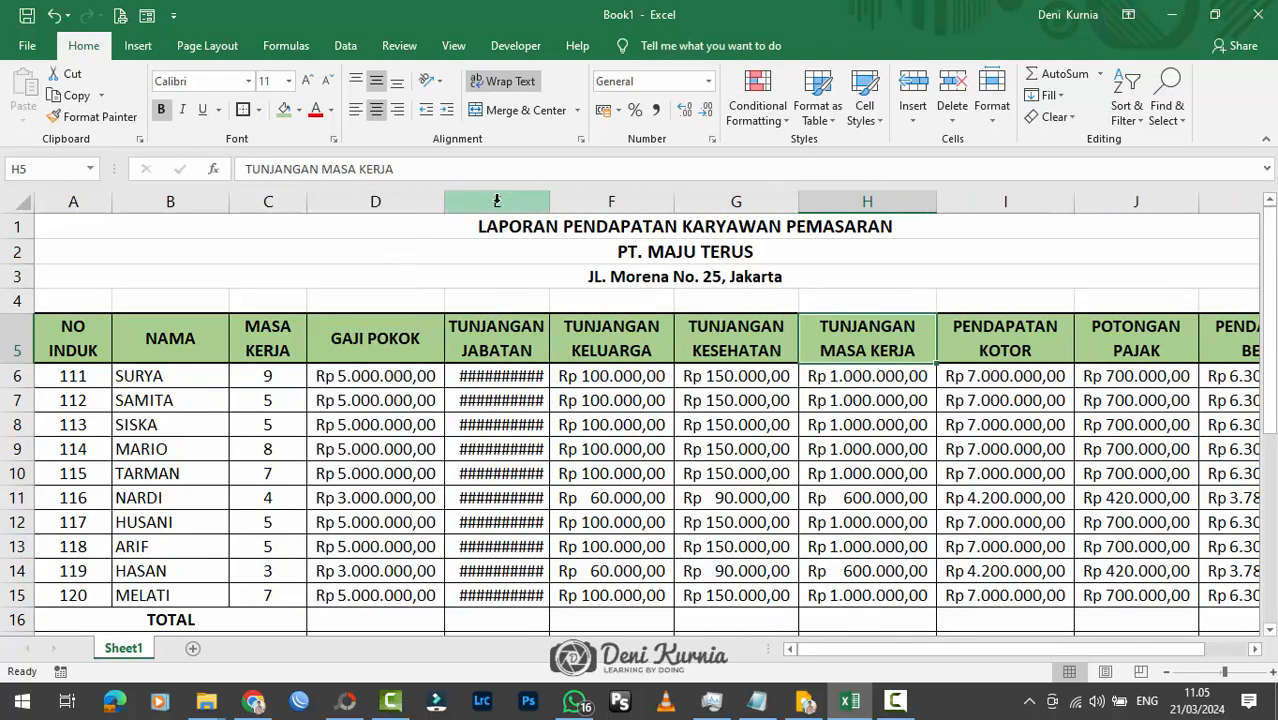
double_click(549, 198)
click(500, 340)
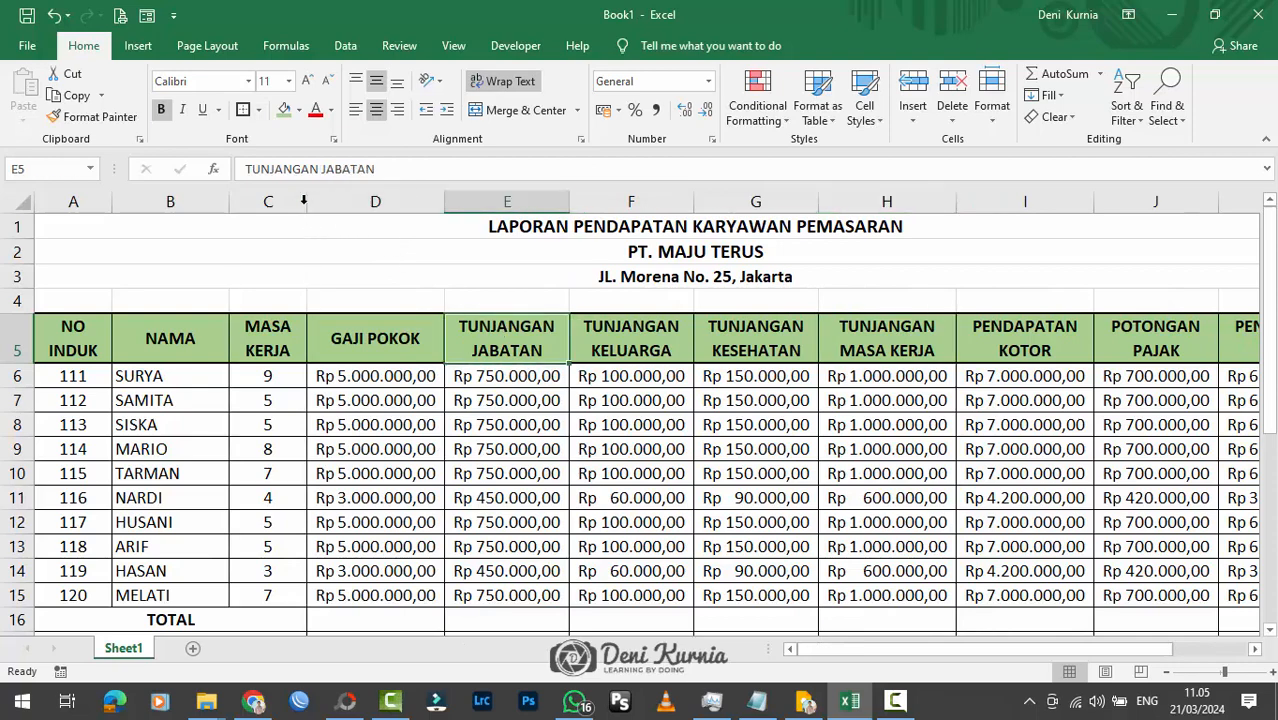
double_click(304, 201)
click(370, 338)
click(565, 449)
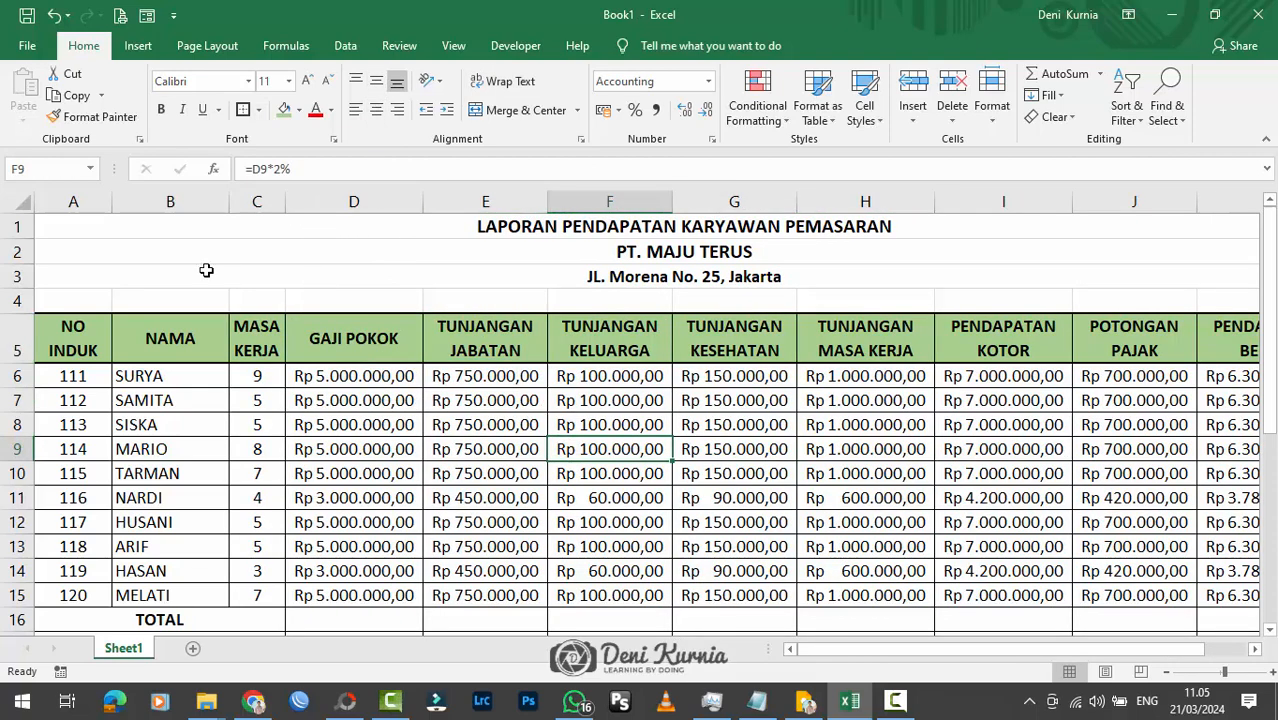
scroll(695, 541, down, 2)
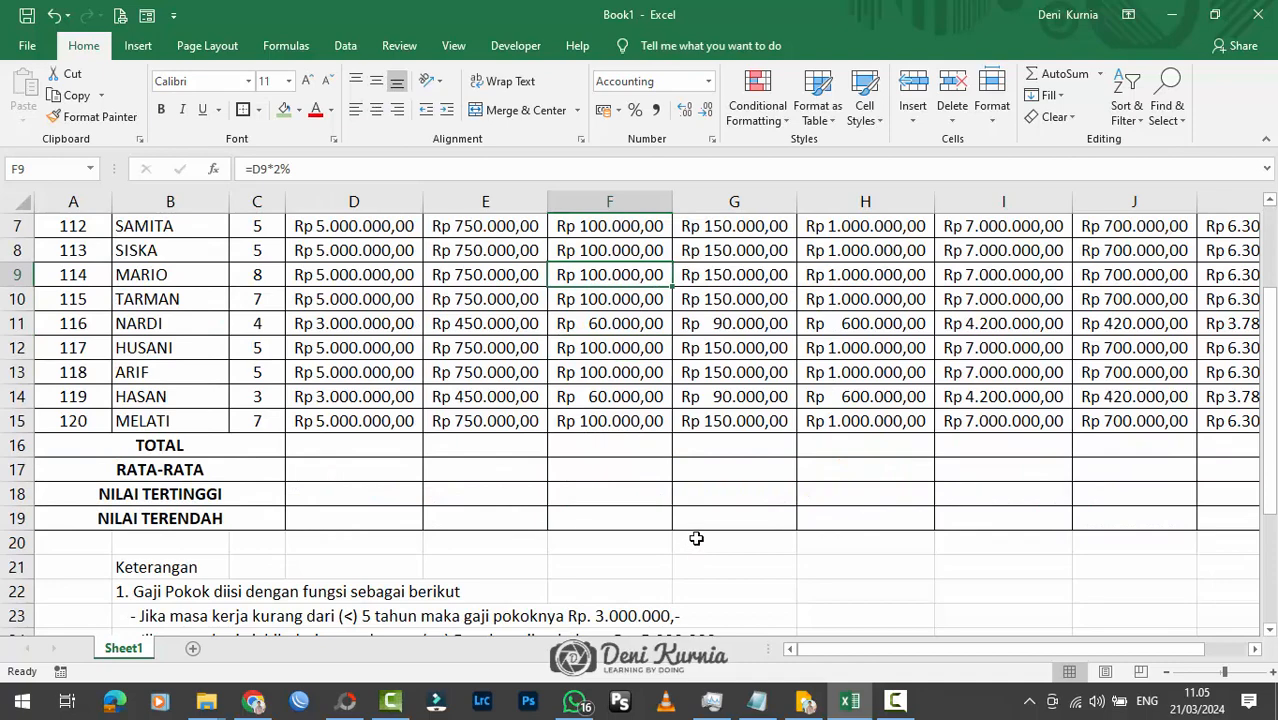
Enter the GAJI POKOK total =SUM(D6:D15) in D16 and extend the TOTAL row across through K16.
click(174, 447)
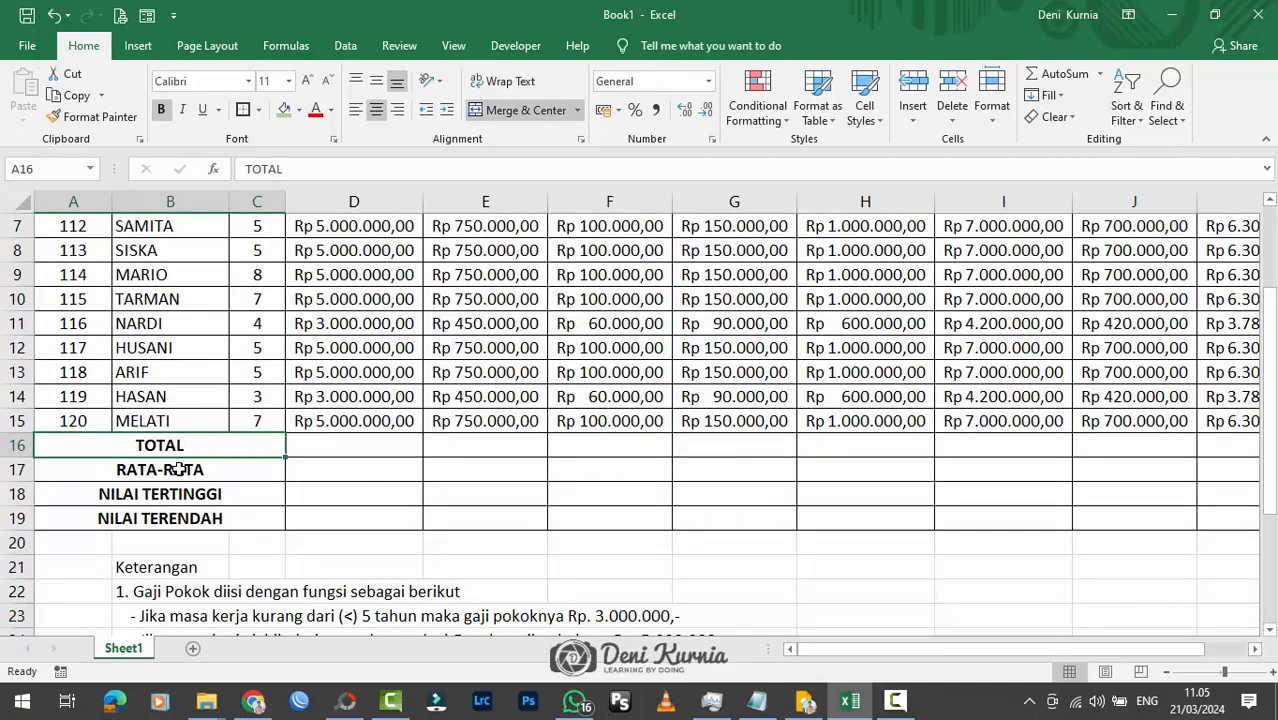
click(178, 469)
click(180, 497)
click(183, 514)
click(268, 441)
click(360, 441)
text(=)
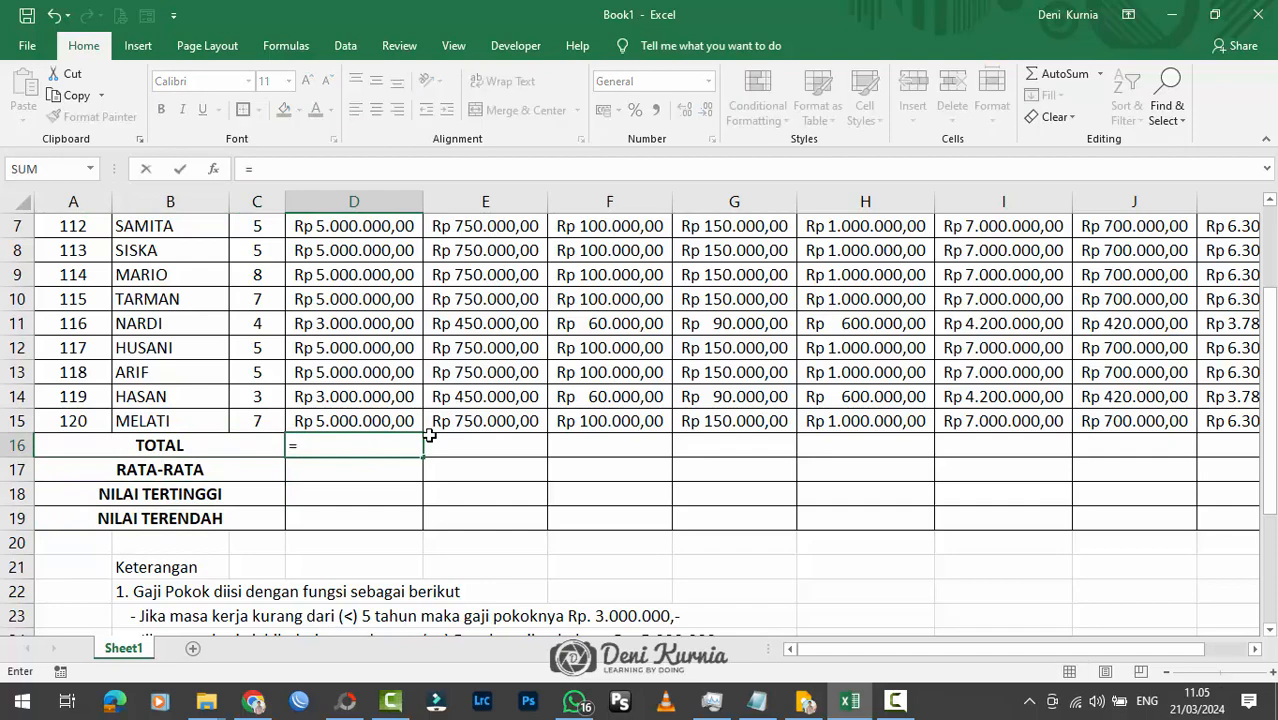
text(SUM()
scroll(380, 368, up, 2)
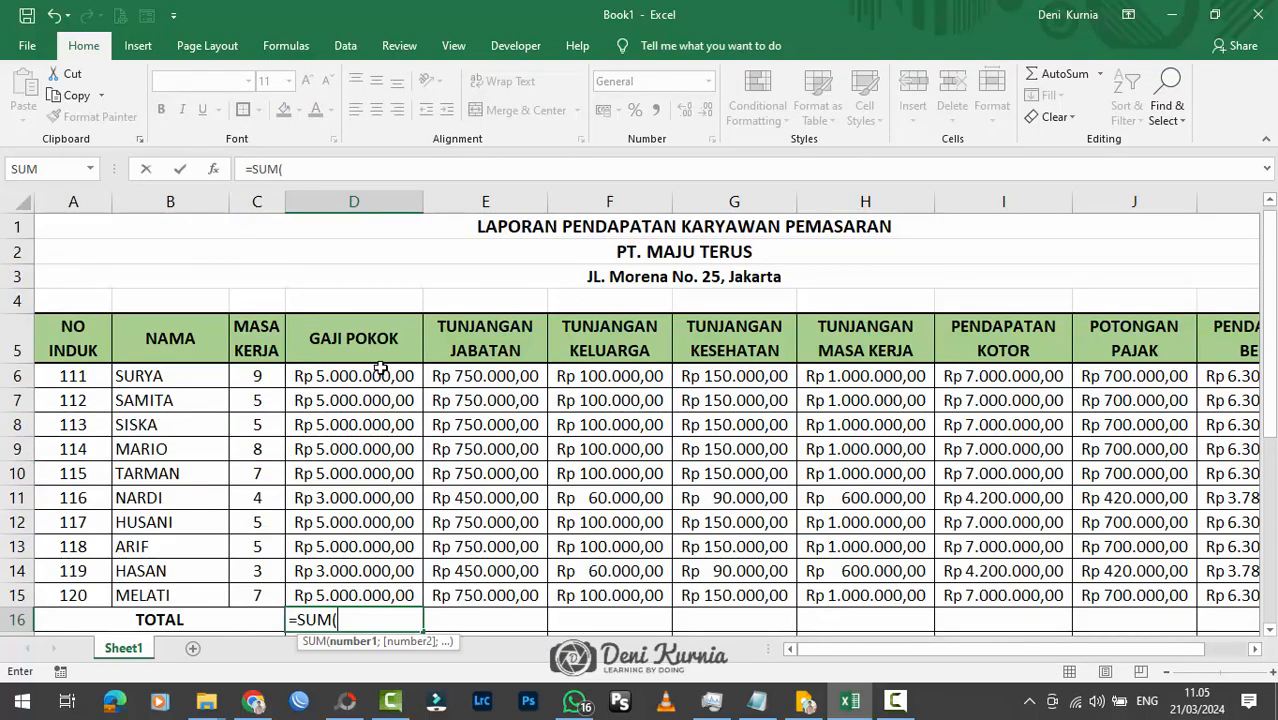
drag(365, 375, 366, 595)
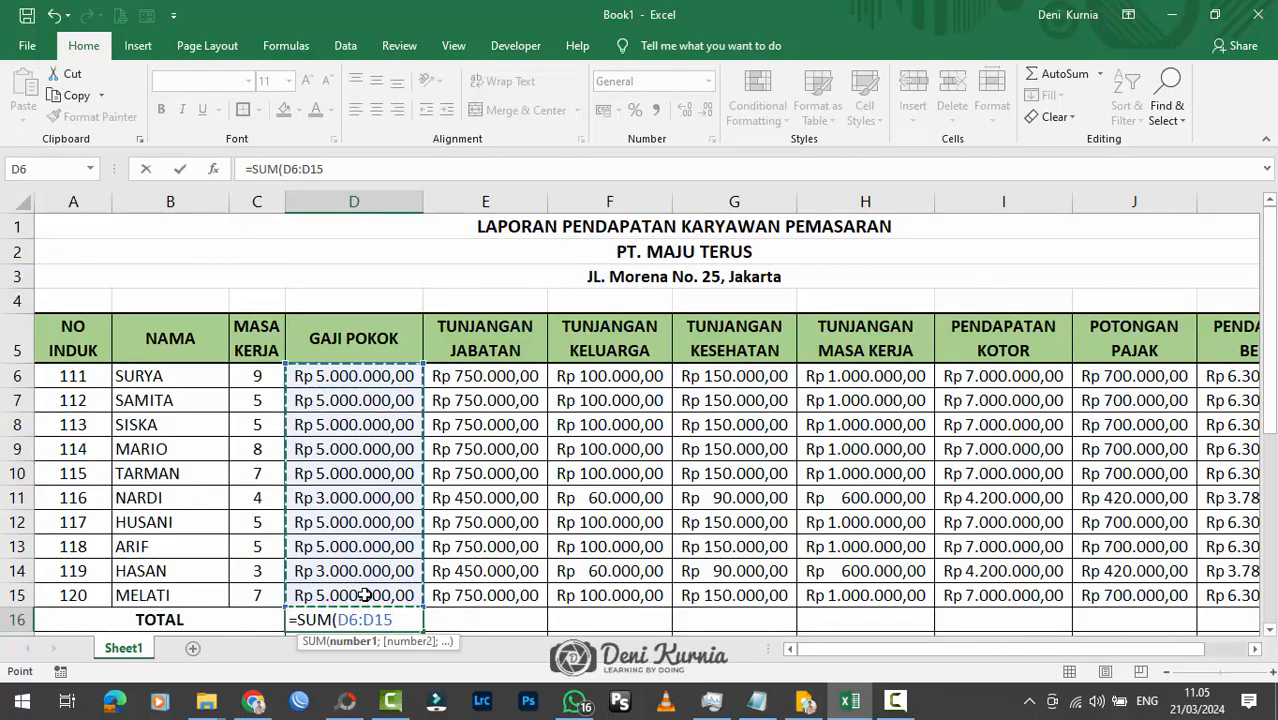
key(Return)
Enter the RATA-RATA formula =AVERAGE(D6:D15) in D17 and extend it across through K17.
scroll(370, 570, down, 2)
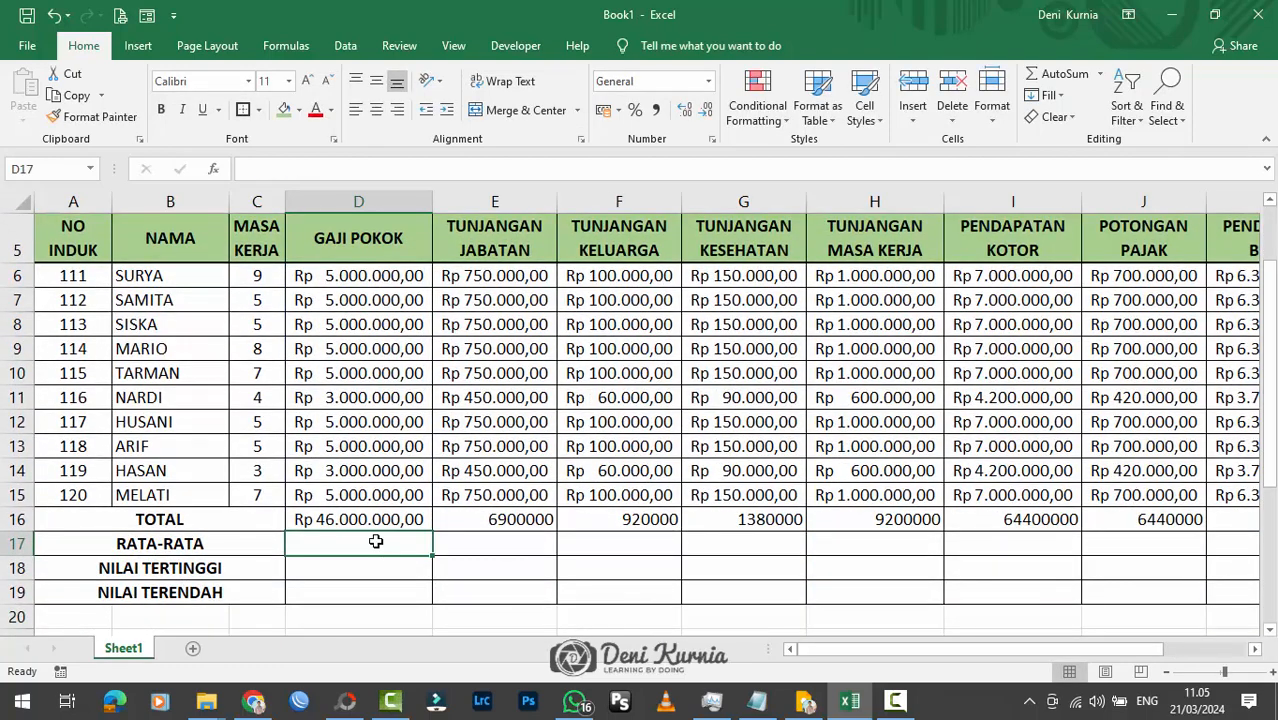
text(=AVERA)
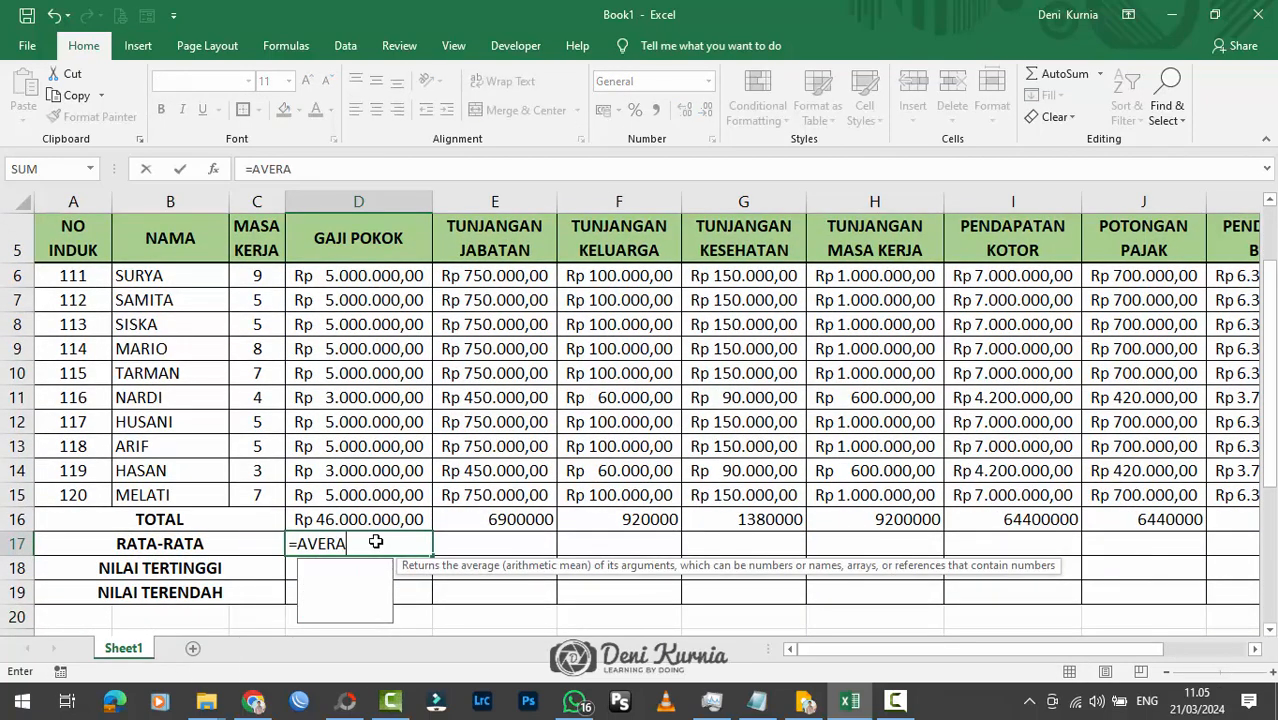
text(GE()
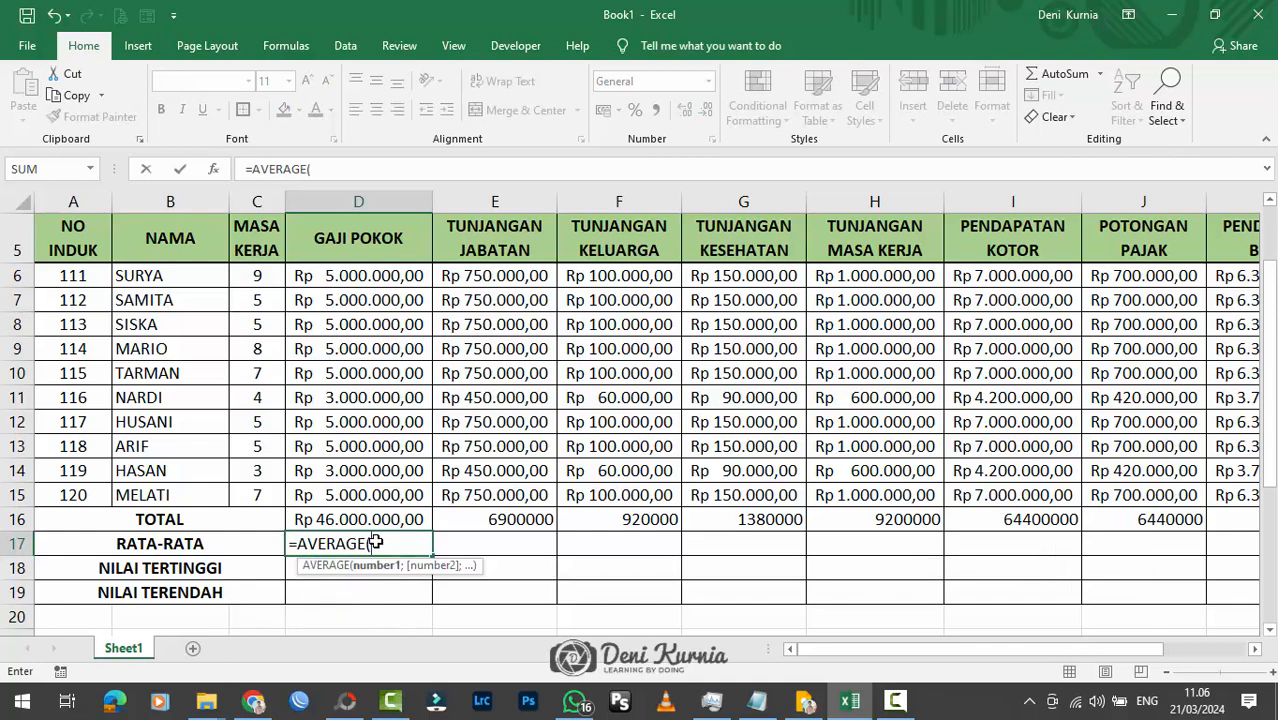
drag(396, 278, 380, 496)
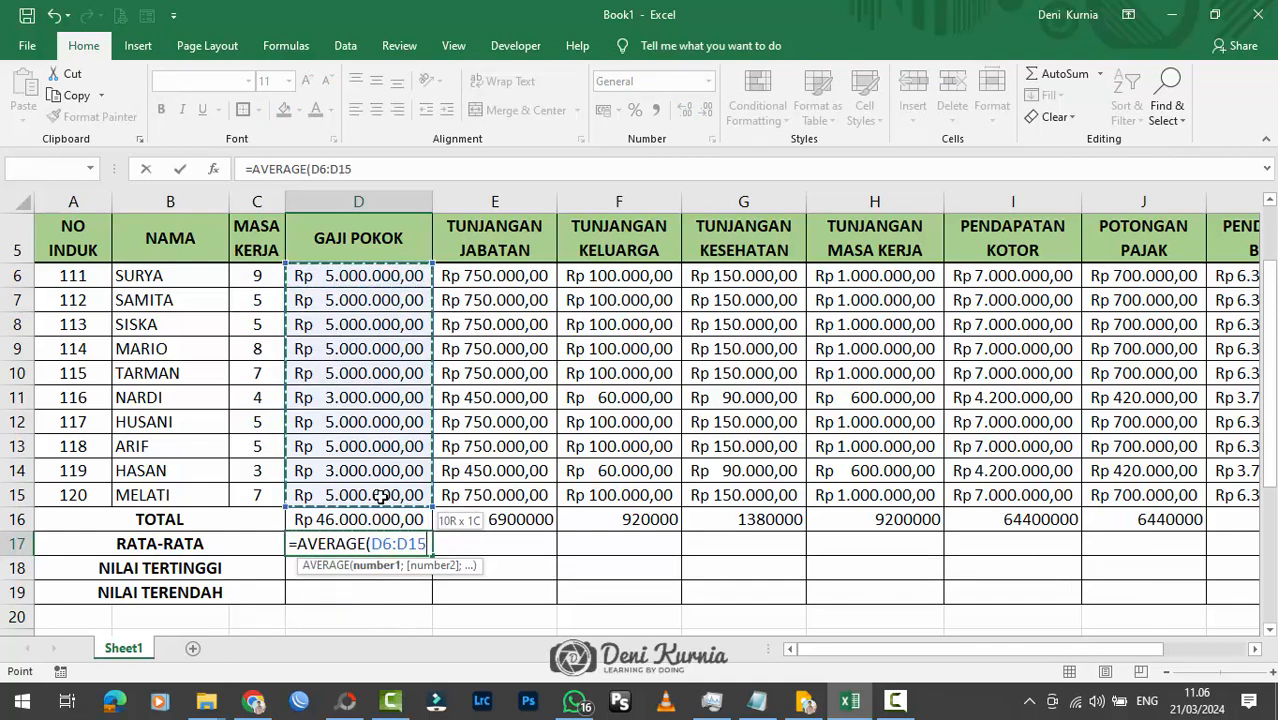
key(Return)
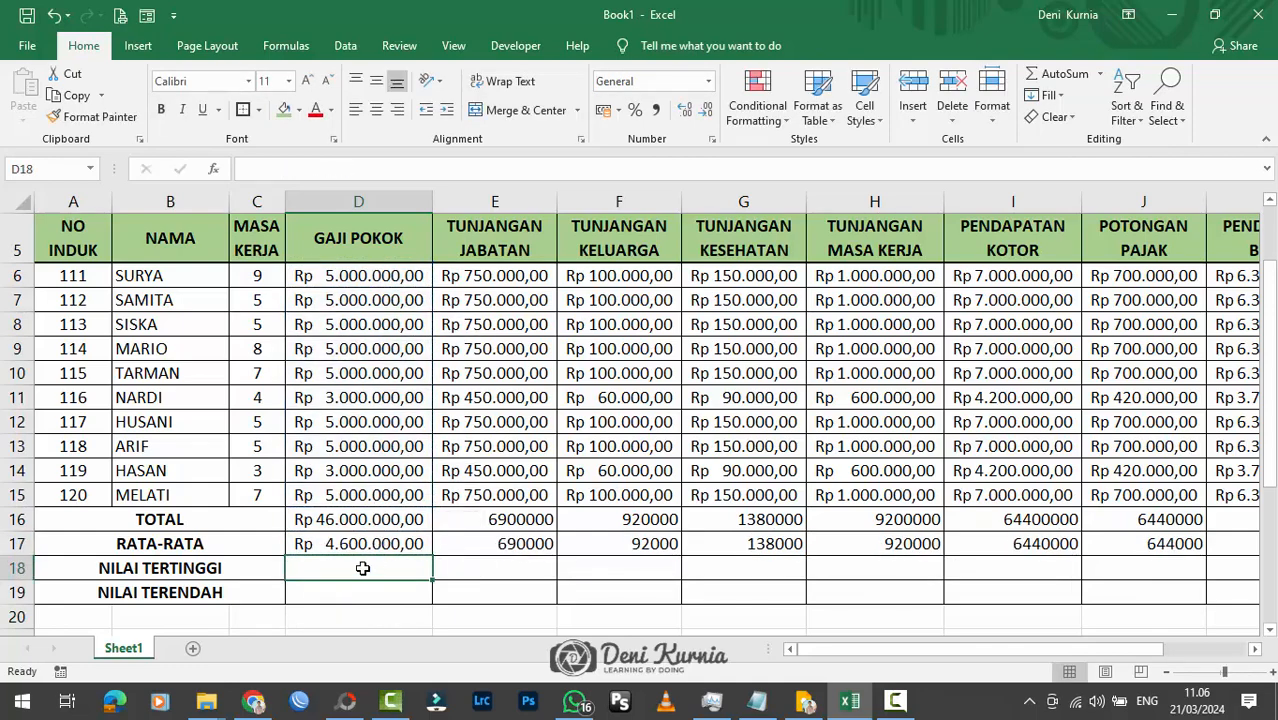
Enter the NILAI TERTINGGI formula in D18 as the MAX of D6:D15.
text(=)
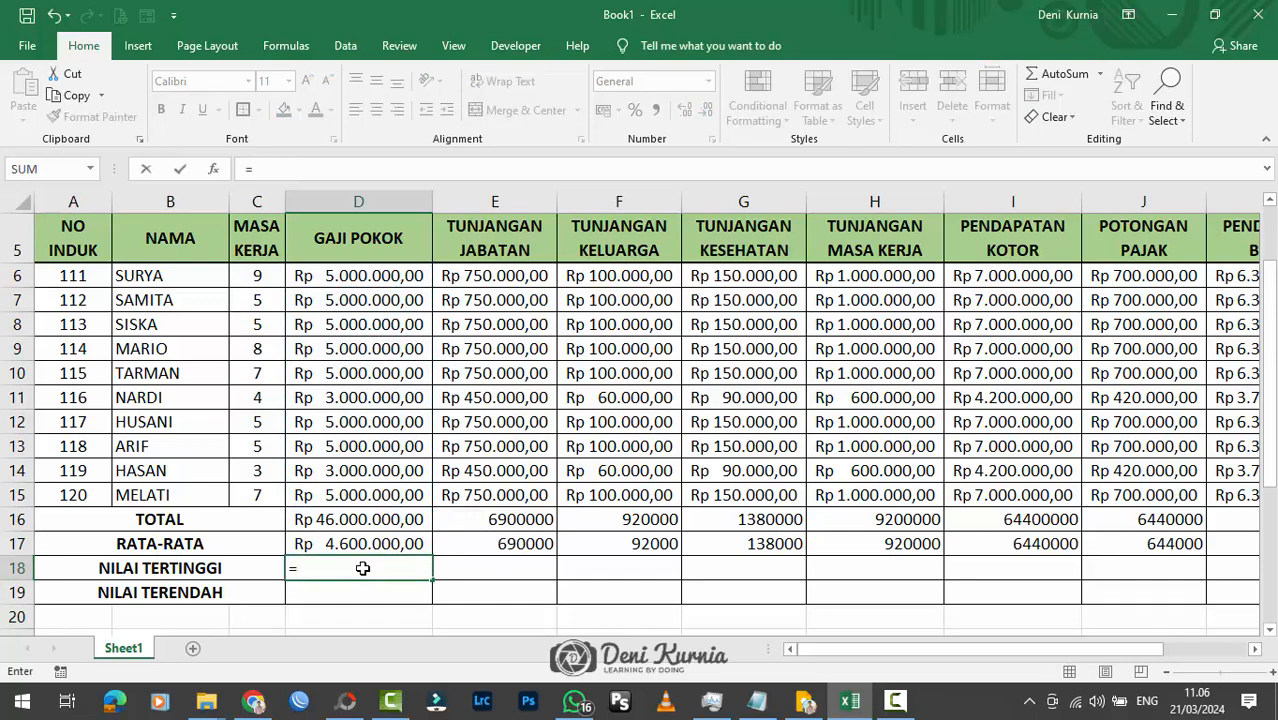
text(MAX()
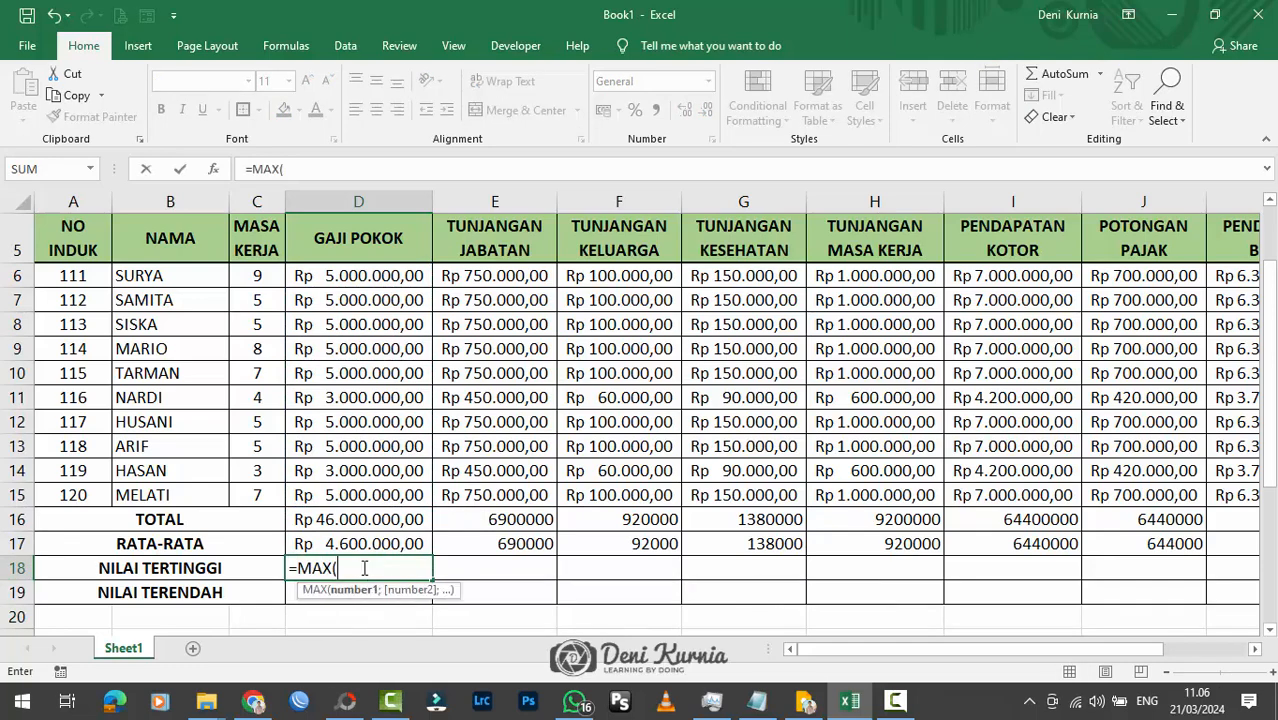
drag(370, 282, 378, 487)
key(Return)
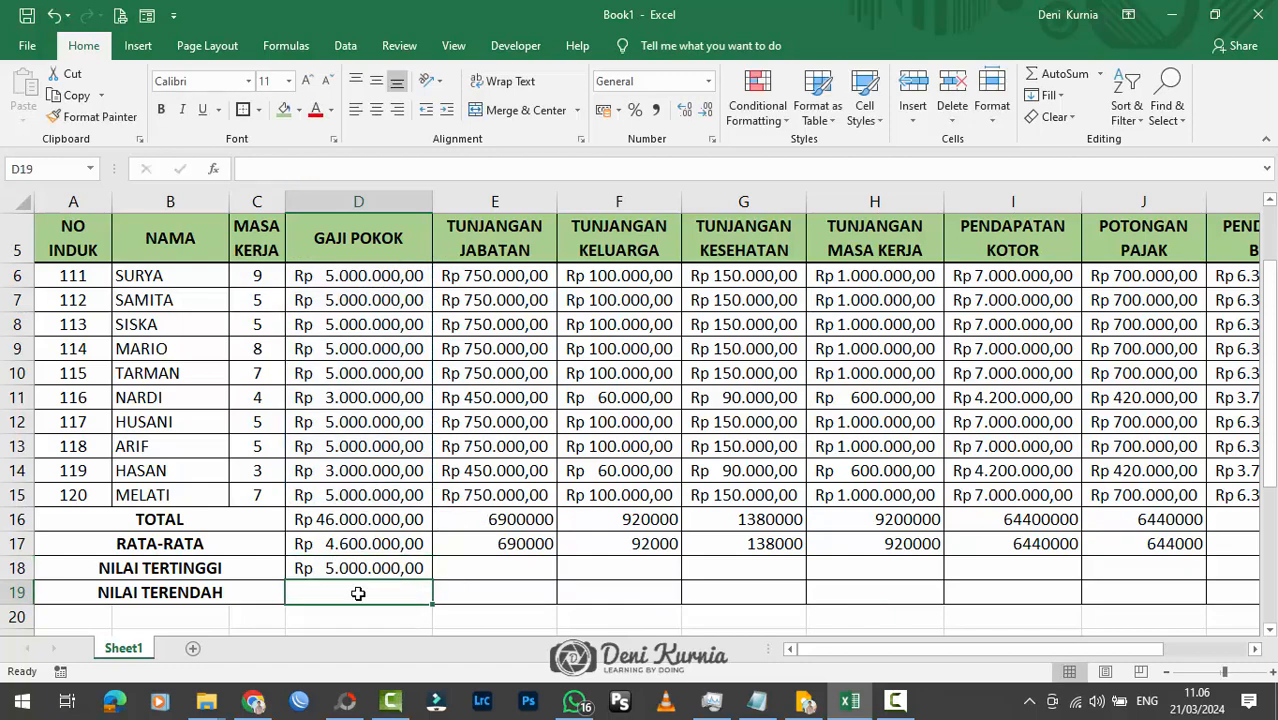
Enter the NILAI TERENDAH formula in D19 as the MIN of D6:D15.
text(=MIN()
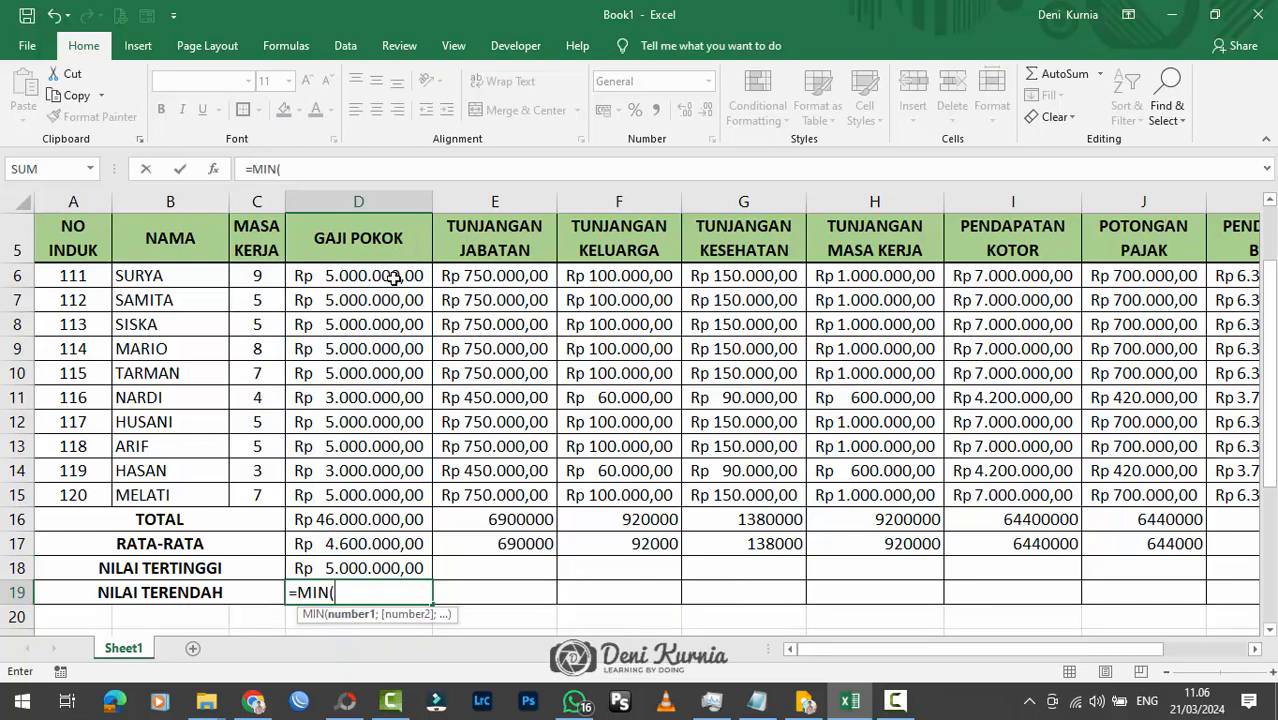
drag(390, 273, 400, 495)
key(Return)
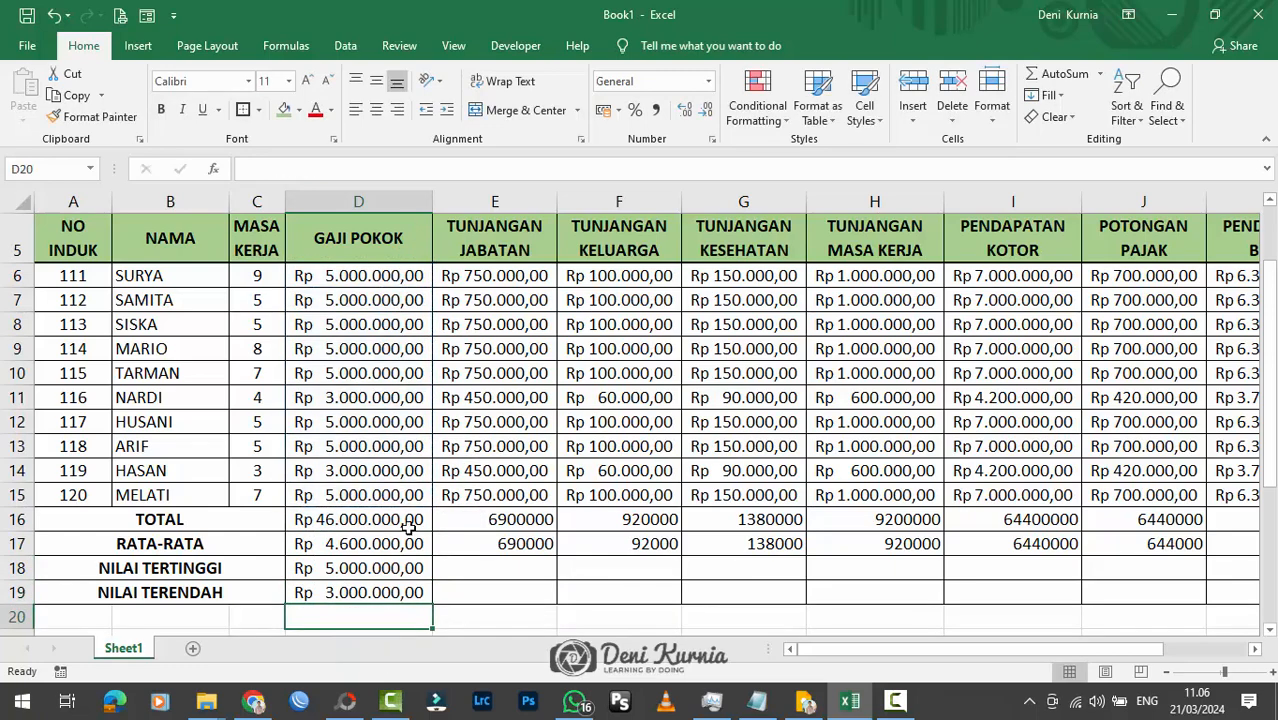
Fill the NILAI TERTINGGI and NILAI TERENDAH formulas from D18 and D19 across through column K.
key(Up)
key(Up)
ctrl+scroll(535, 491, down, 1)
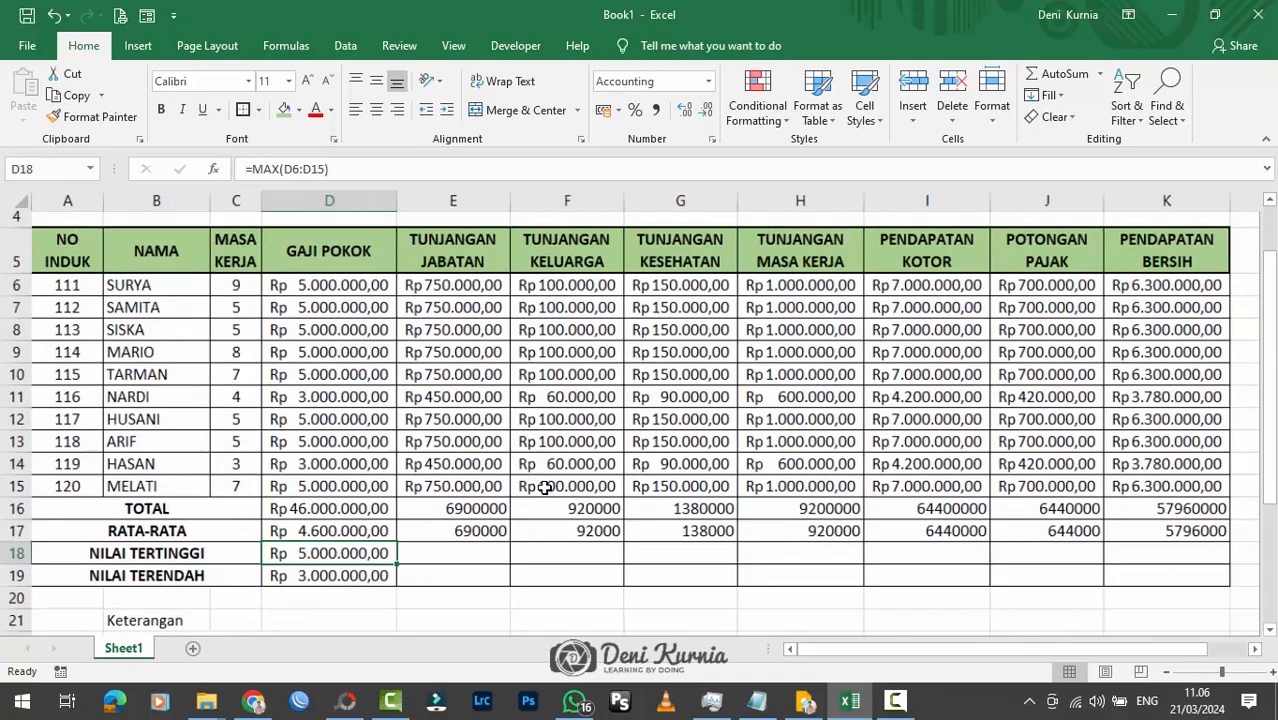
drag(381, 559, 1137, 549)
click(318, 569)
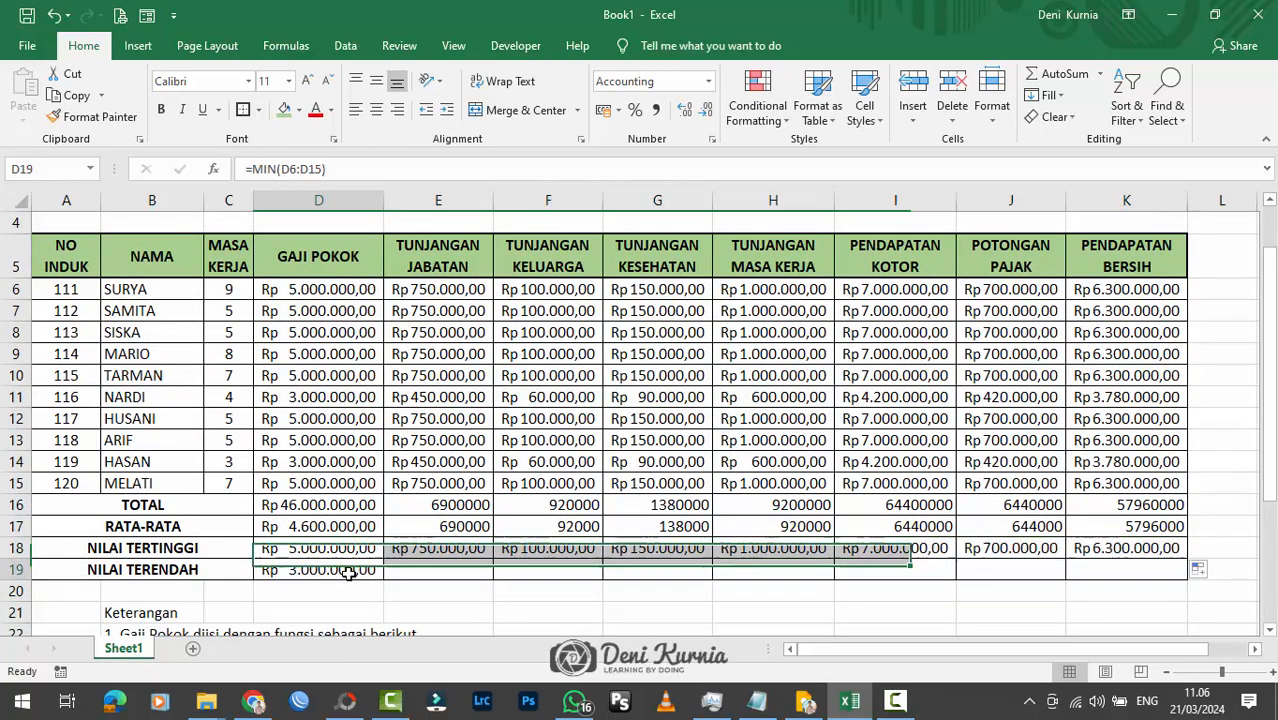
drag(383, 580, 1150, 558)
Copy the rupiah Accounting formatting of E15:K15 onto the TOTAL and RATA-RATA amounts in E16:K17 with Format Painter.
drag(405, 481, 1120, 479)
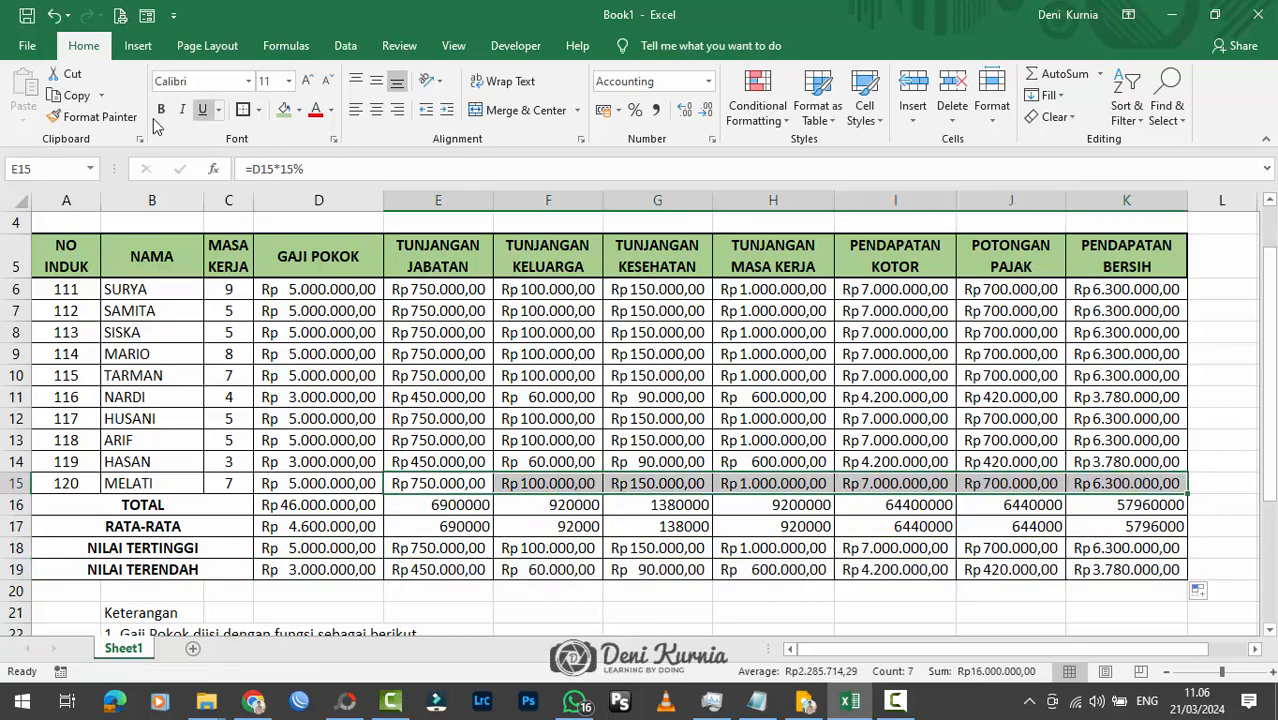
click(92, 116)
drag(415, 500, 1125, 526)
click(895, 440)
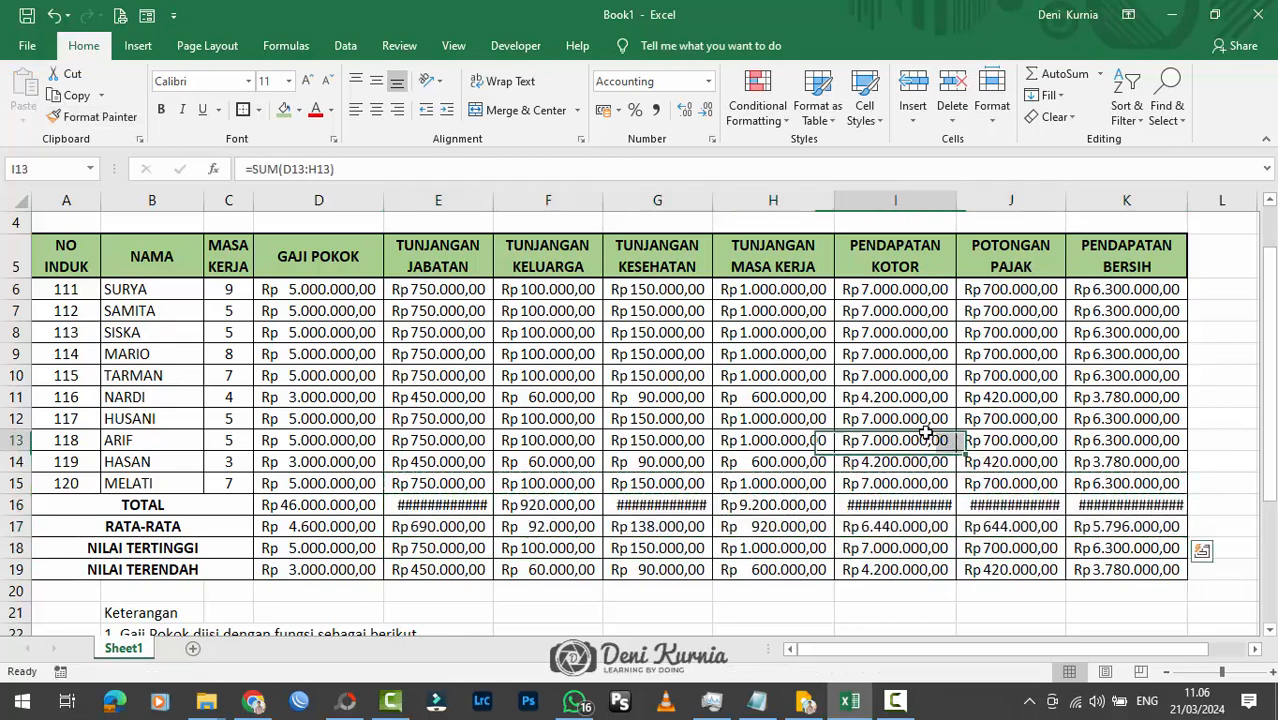
AutoFit the widths of columns K, J, I, G and E to their contents.
double_click(1187, 200)
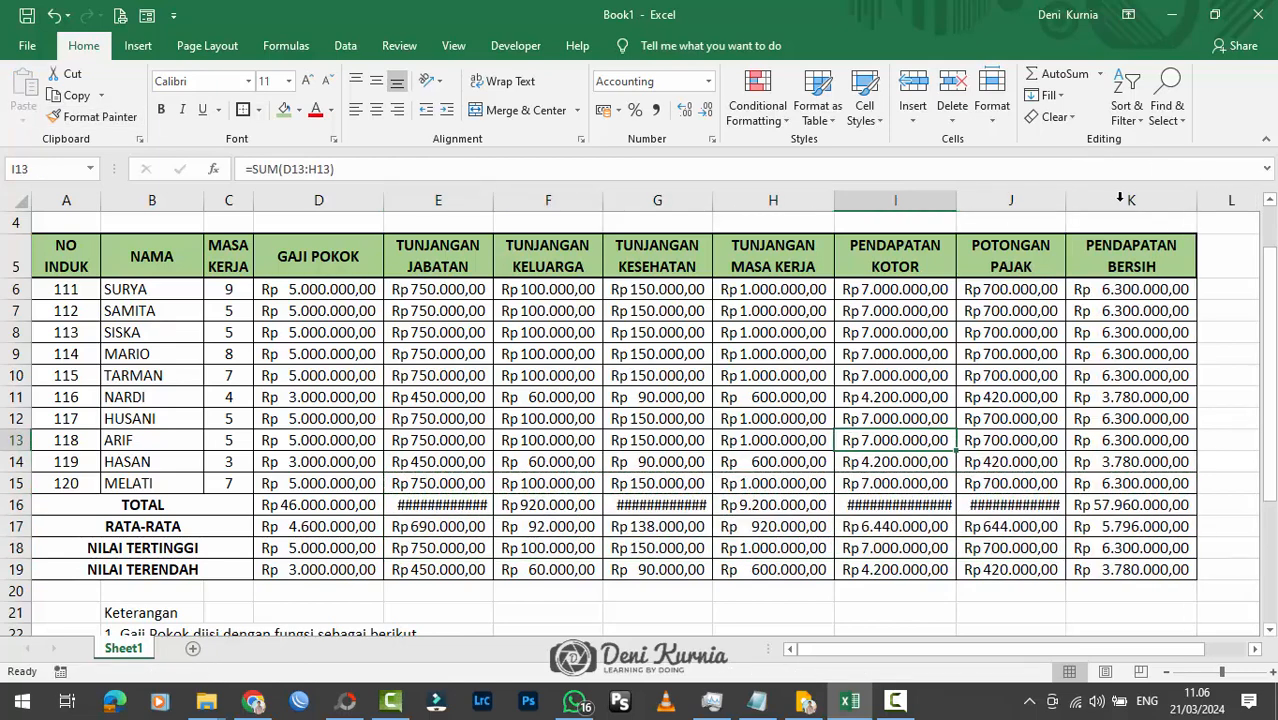
double_click(1063, 200)
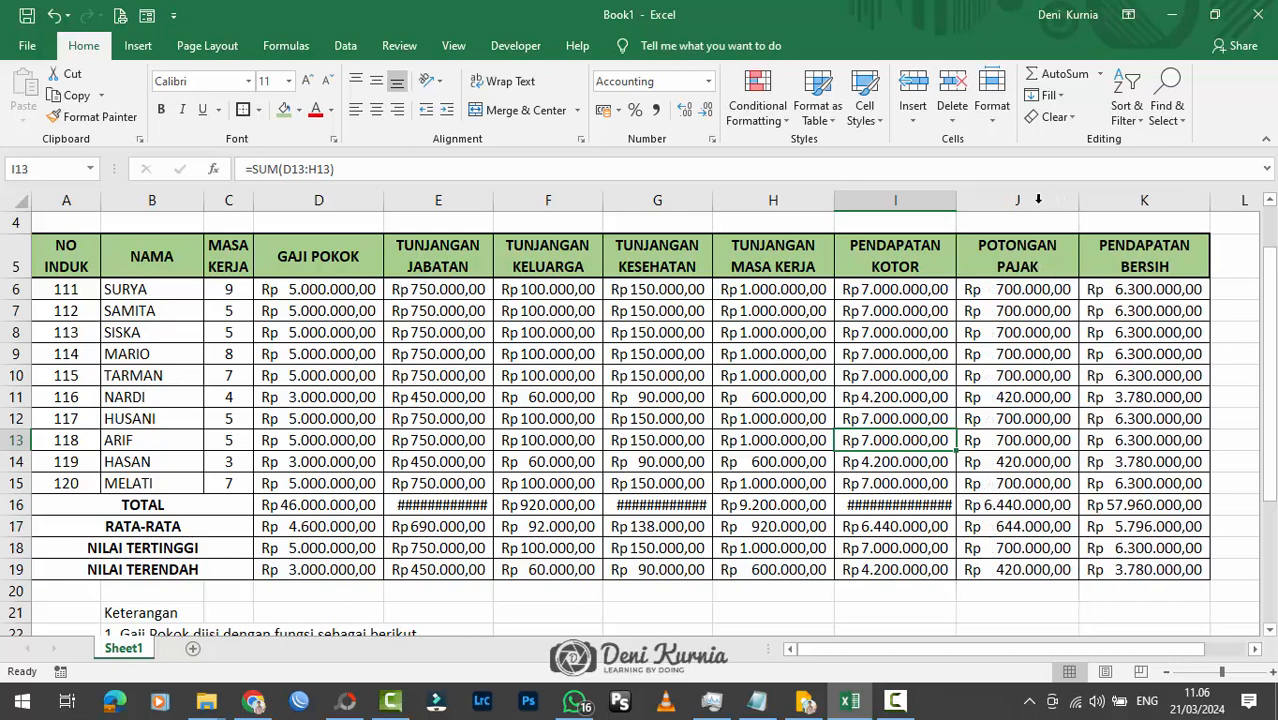
double_click(953, 204)
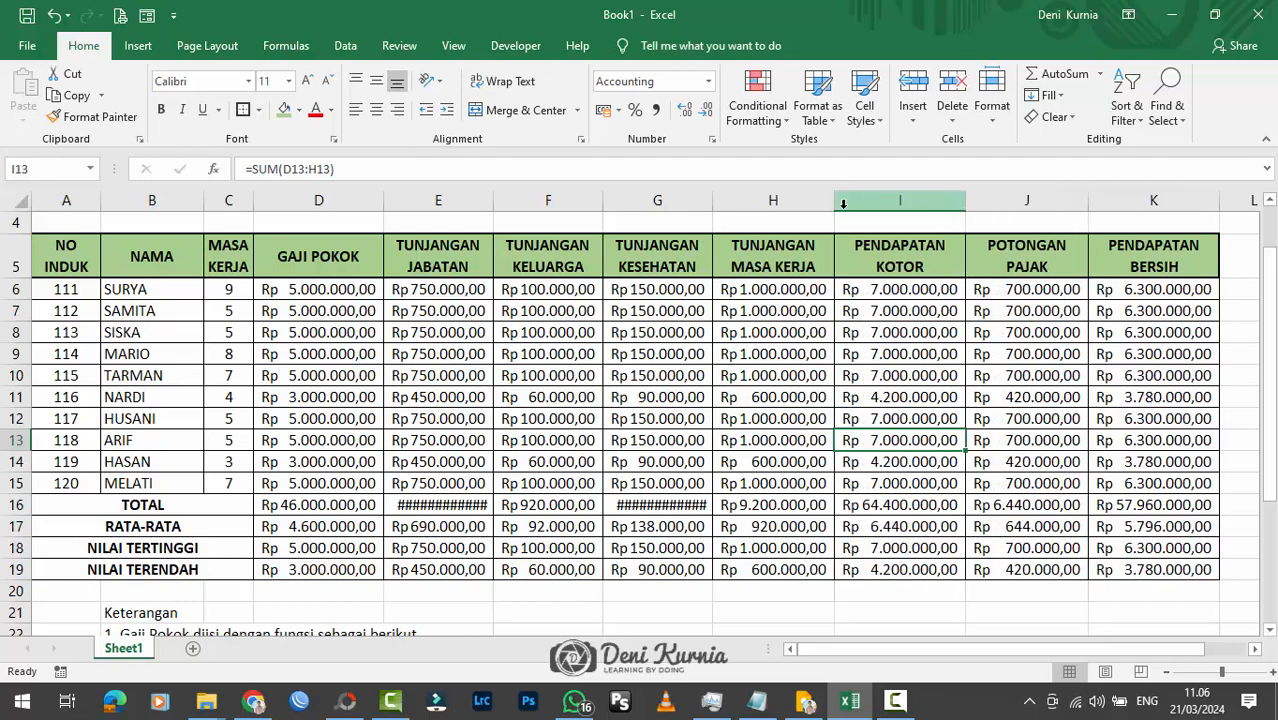
double_click(708, 202)
double_click(493, 202)
click(612, 290)
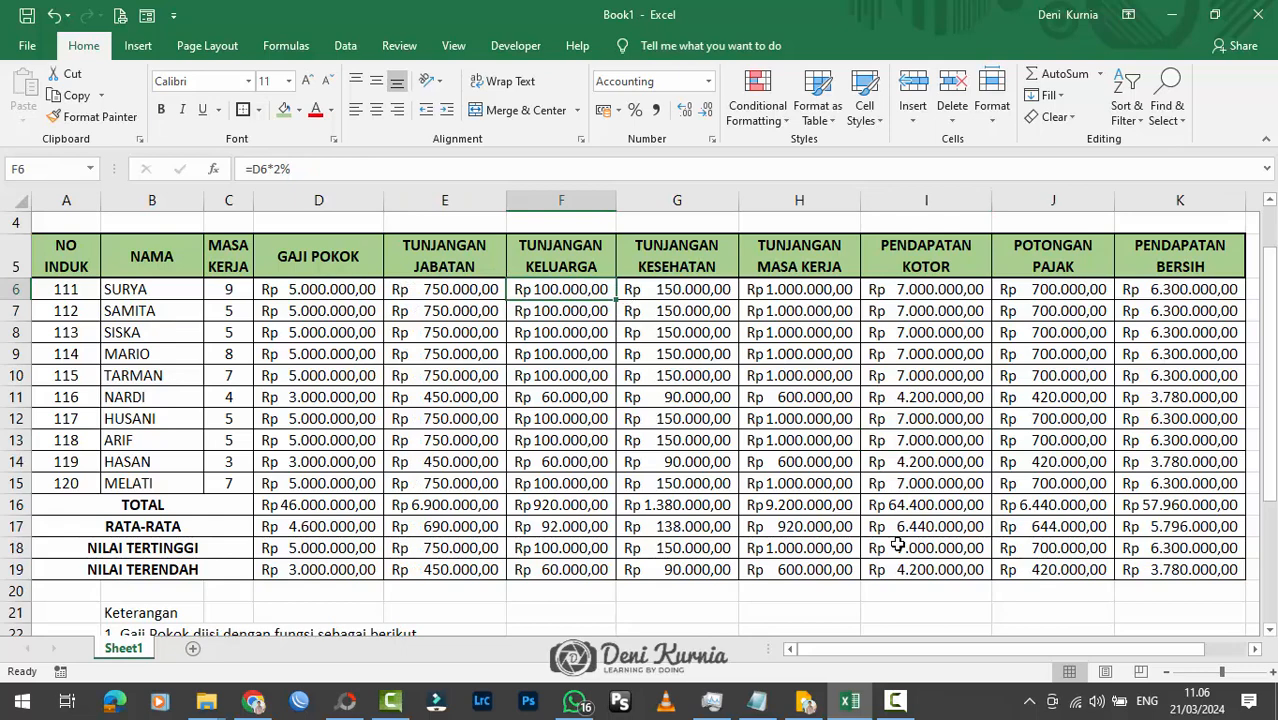
Apply a thick outside border around the summary rows A16:K19.
drag(57, 506, 1060, 572)
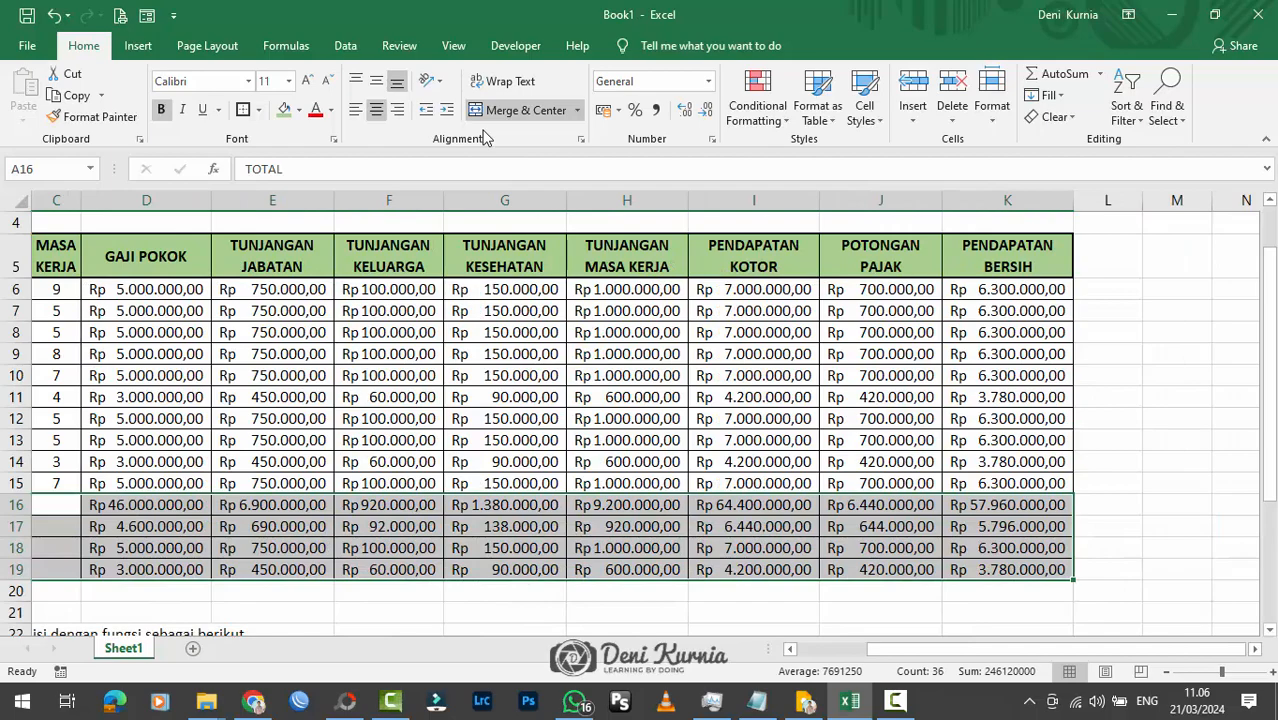
click(243, 109)
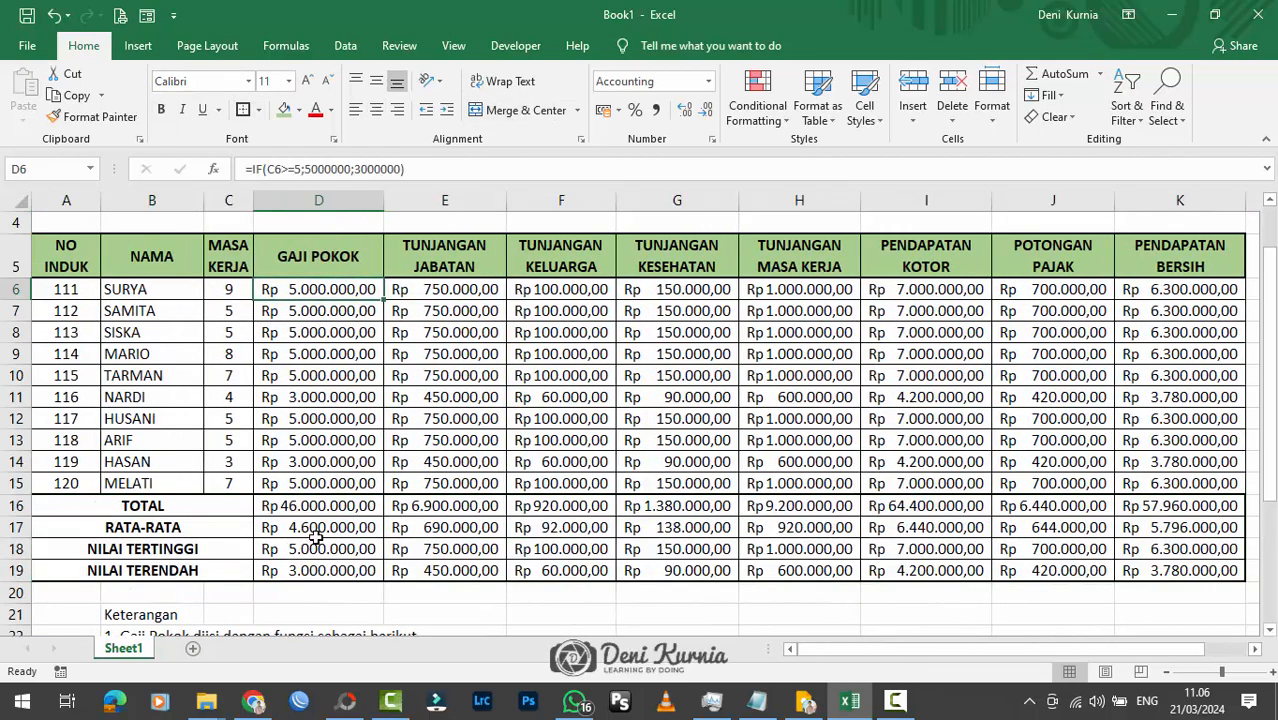
Review the completed income table against the Keterangan rules listed below it.
scroll(360, 535, down, 3)
scroll(420, 527, up, 4)
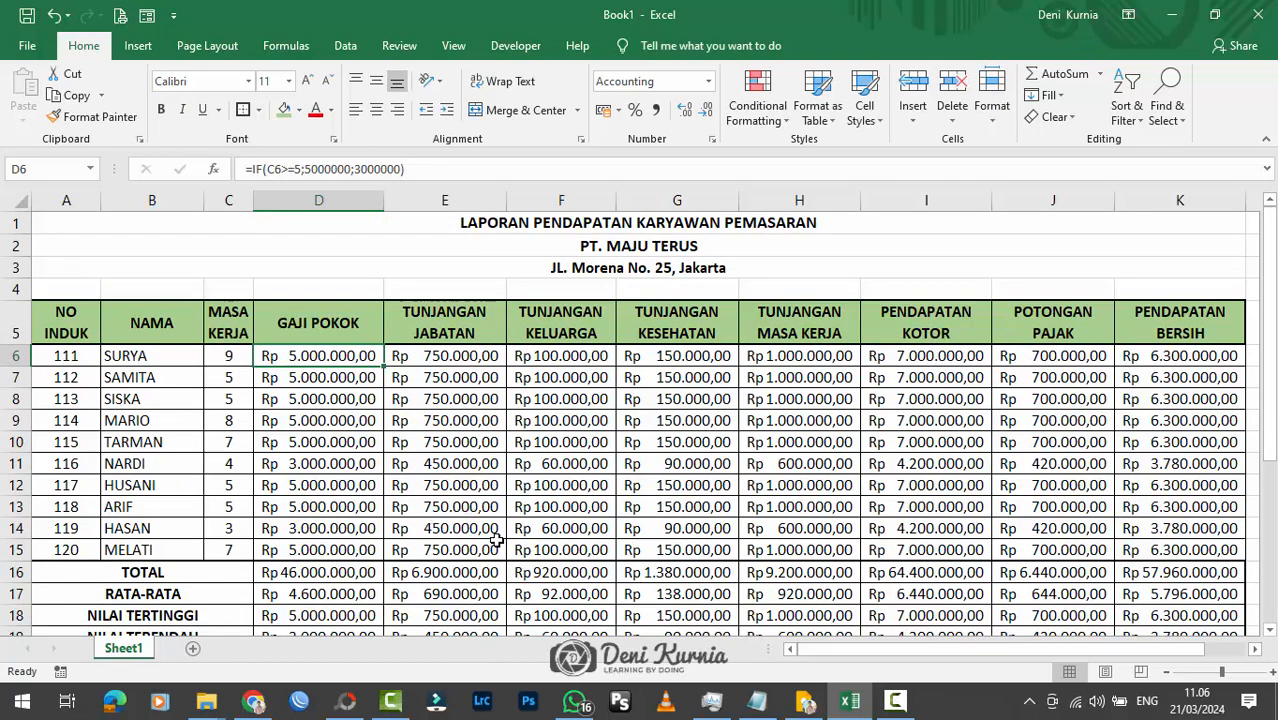
scroll(511, 514, down, 2)
scroll(531, 491, up, 2)
click(430, 354)
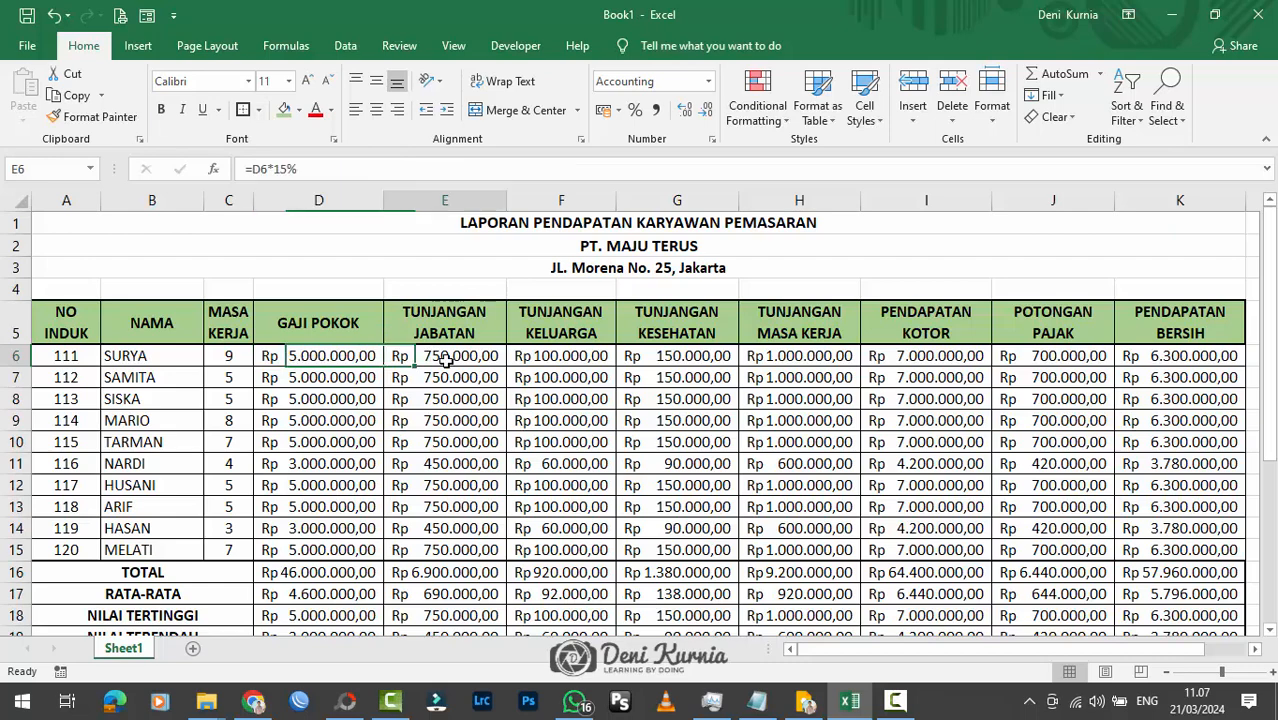
scroll(445, 378, down, 3)
scroll(456, 392, up, 3)
scroll(497, 395, down, 4)
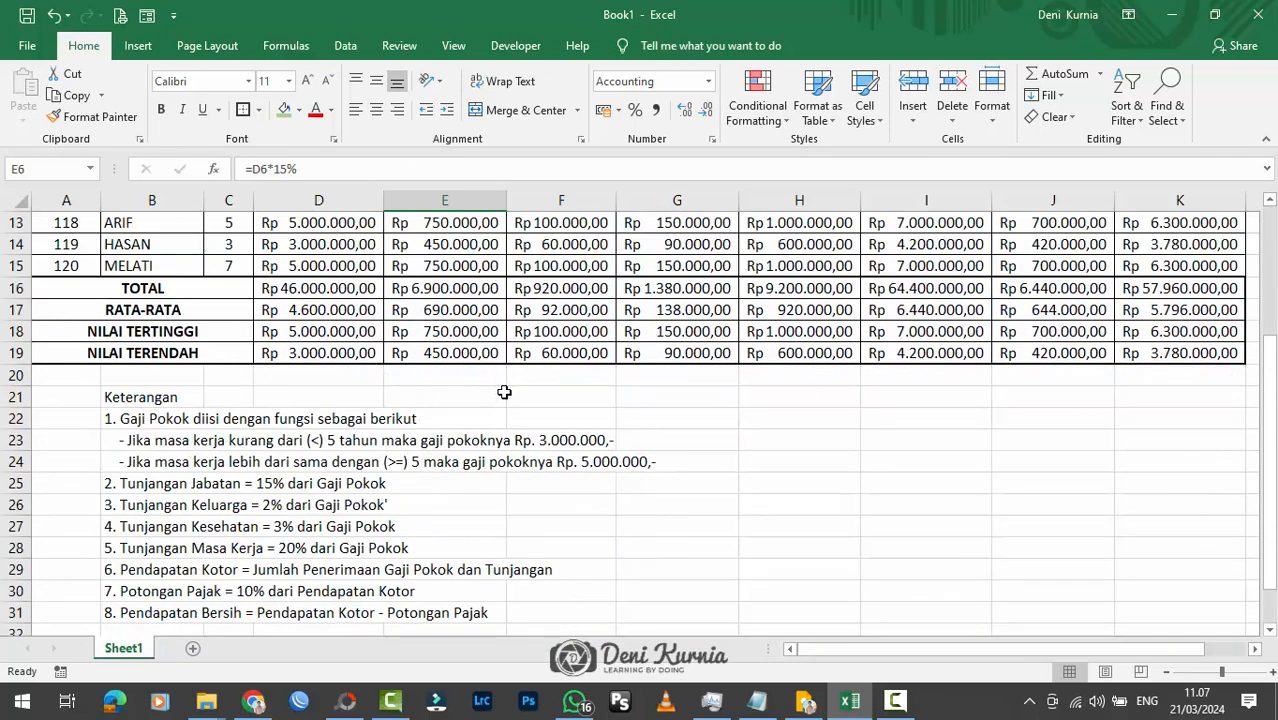
scroll(504, 392, up, 4)
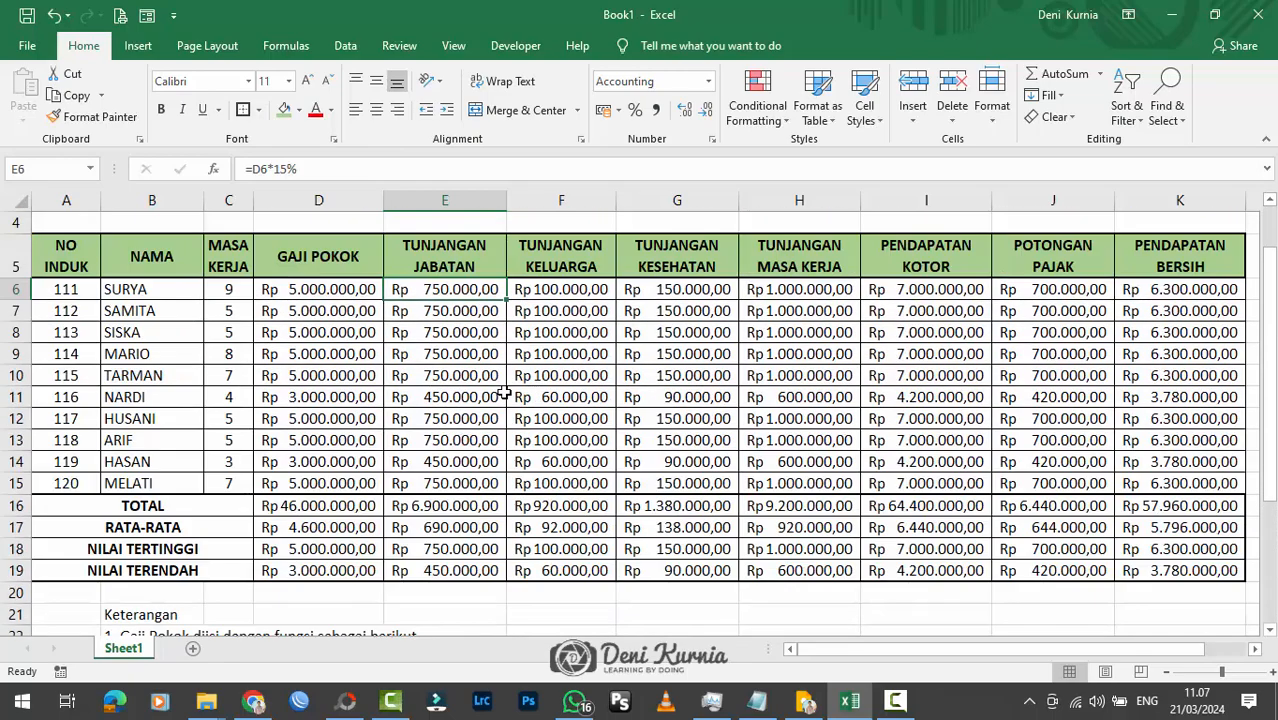
scroll(504, 392, down, 3)
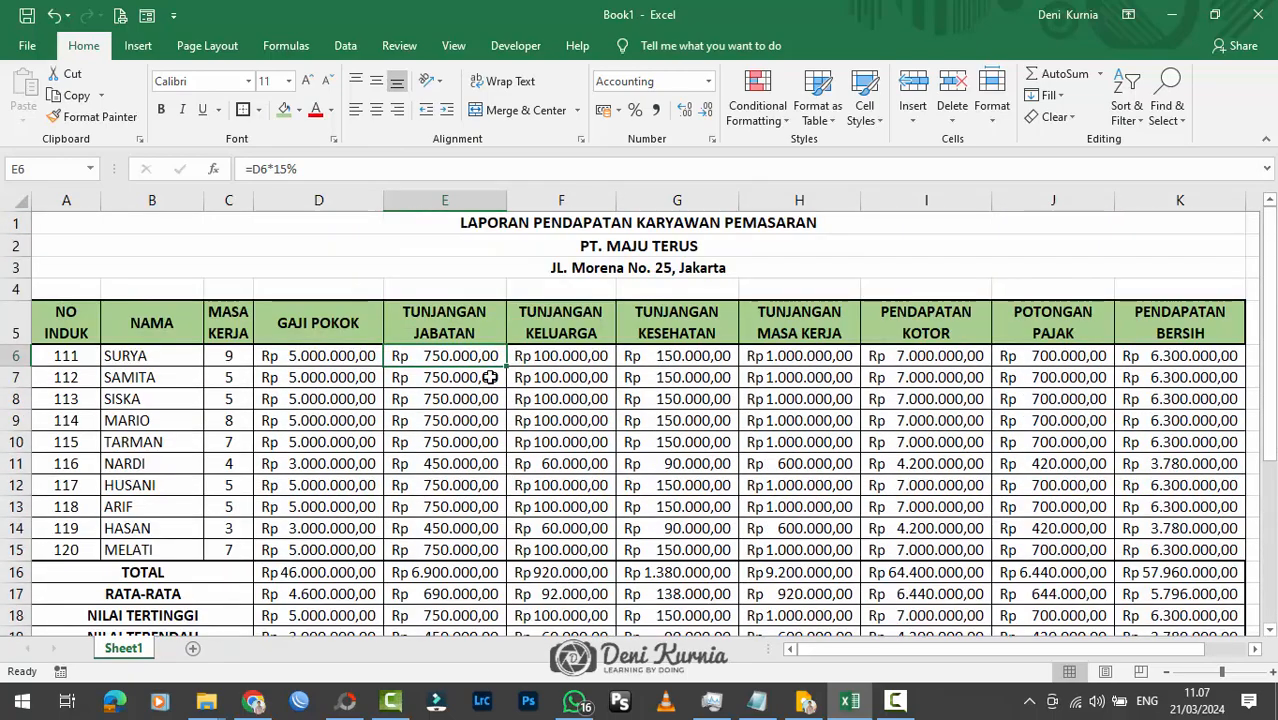
scroll(371, 438, down, 2)
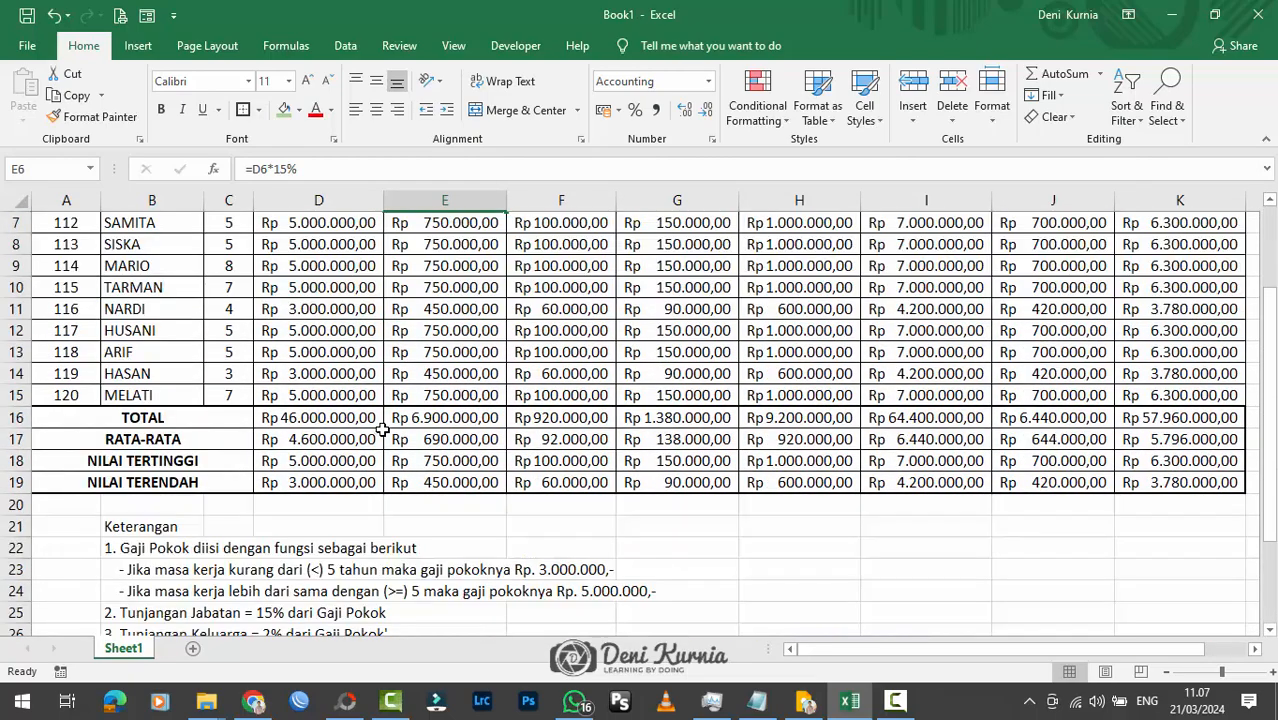
scroll(383, 425, up, 2)
scroll(388, 405, down, 2)
Inspect the TOTAL, RATA-RATA, NILAI TERTINGGI and NILAI TERENDAH formulas in D16:D19 and the salary formula in D13.
click(326, 432)
click(331, 418)
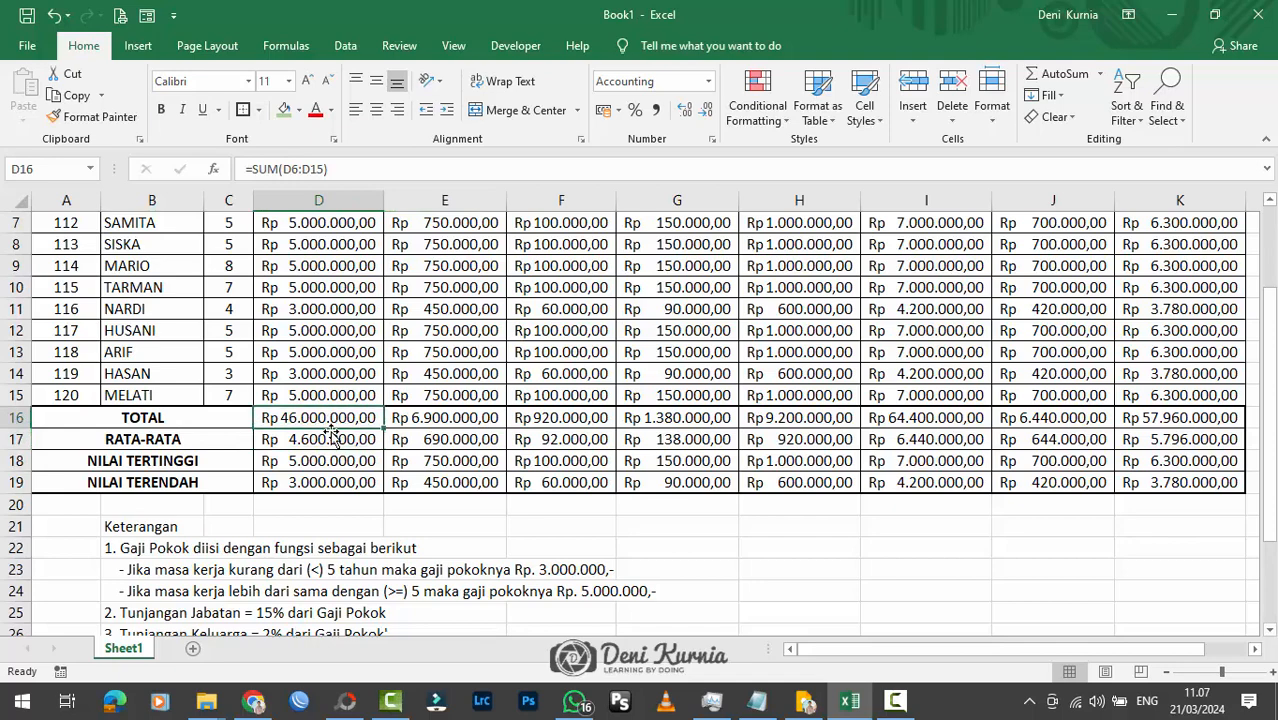
click(331, 439)
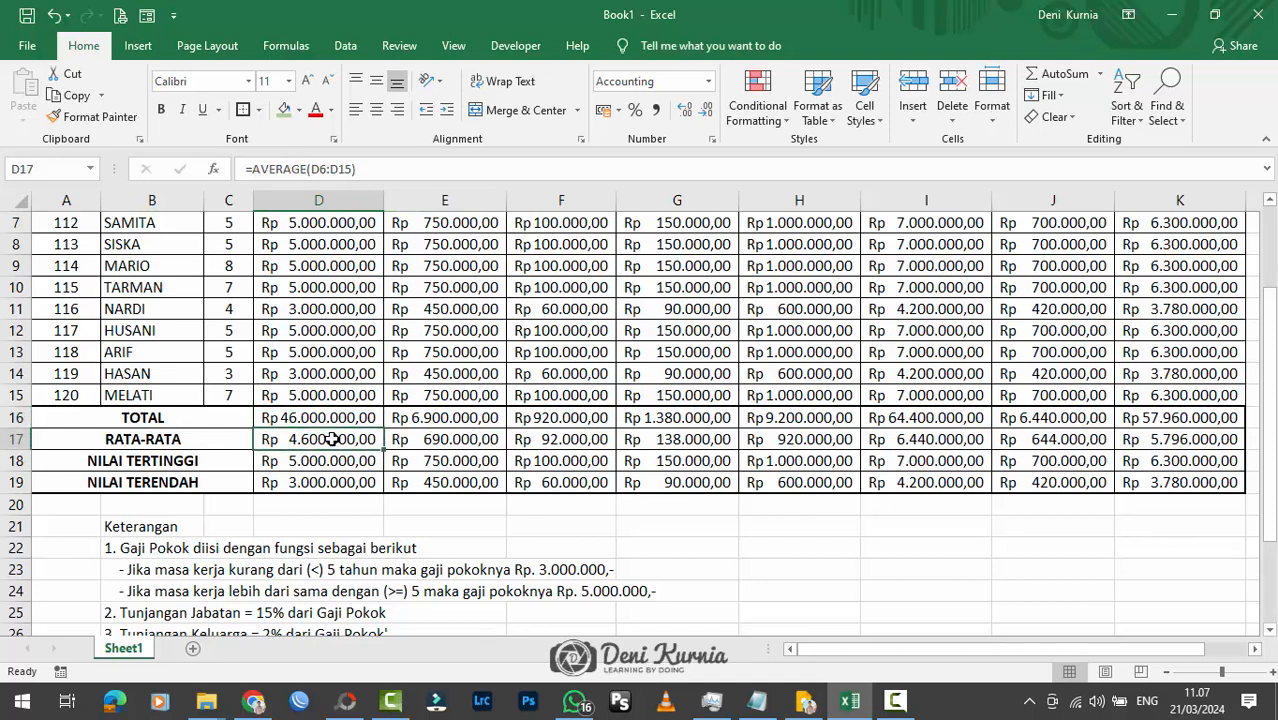
click(333, 460)
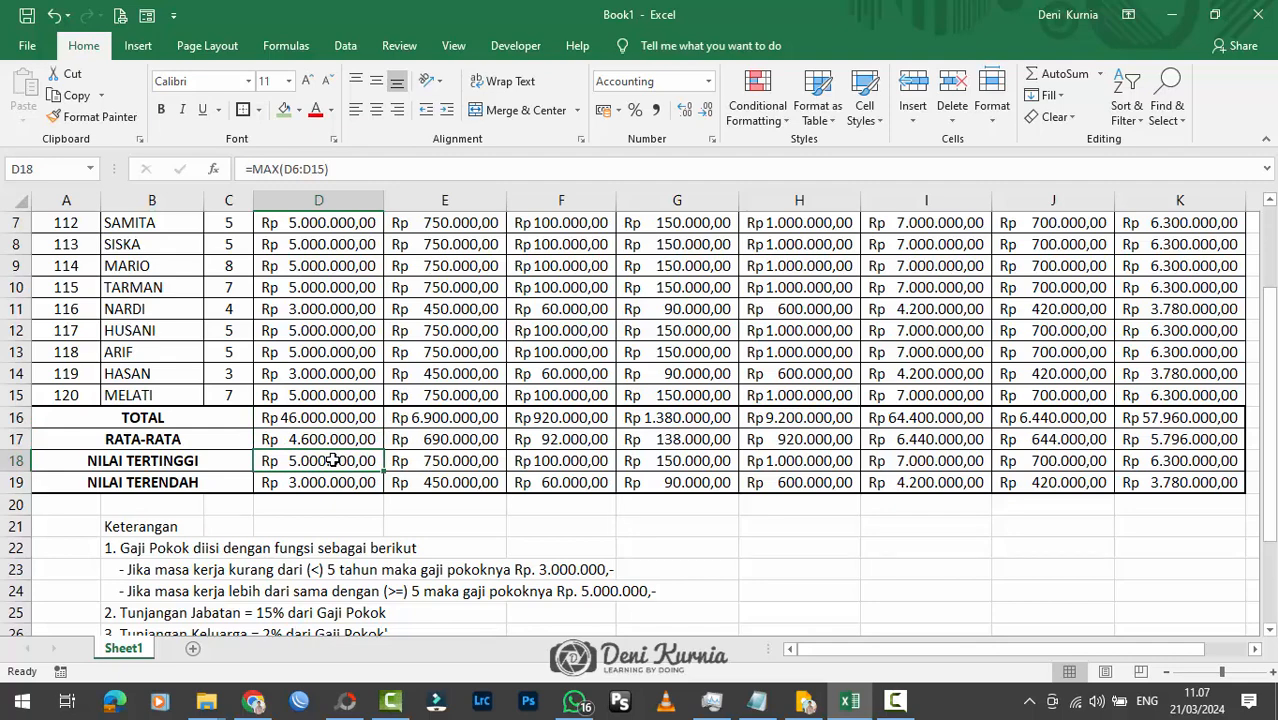
click(335, 482)
click(262, 353)
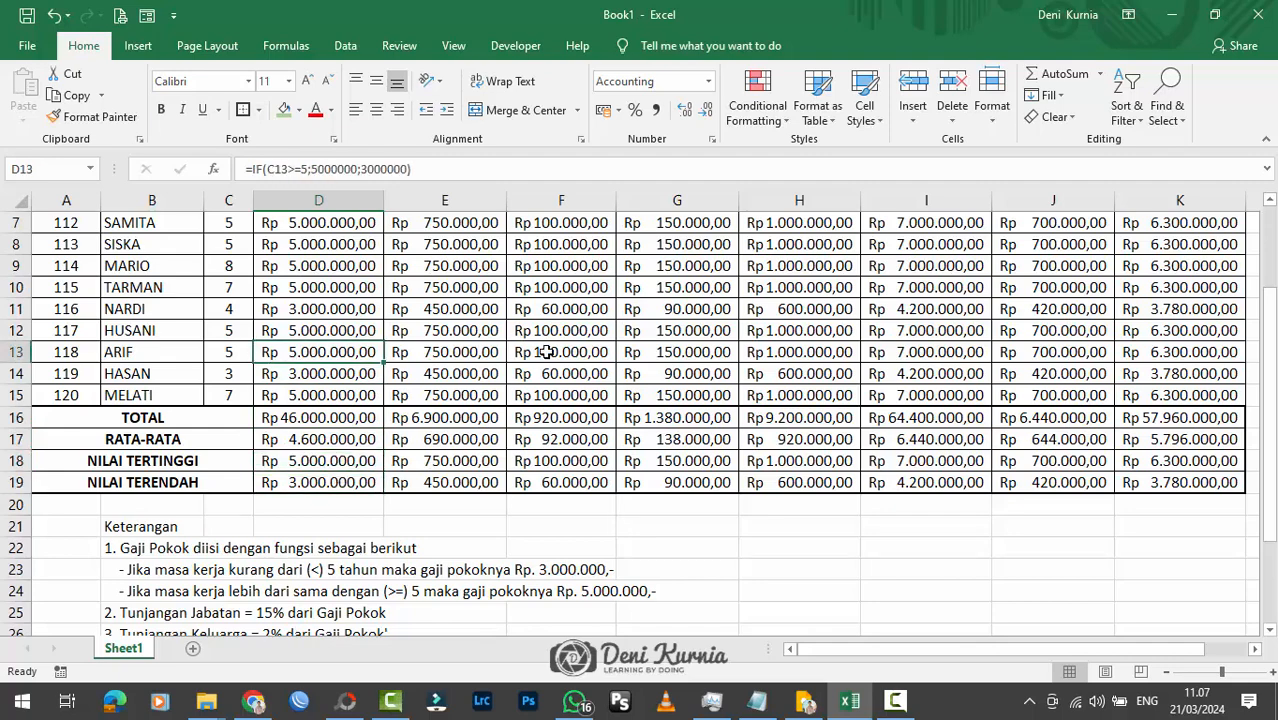
scroll(547, 352, up, 2)
click(808, 374)
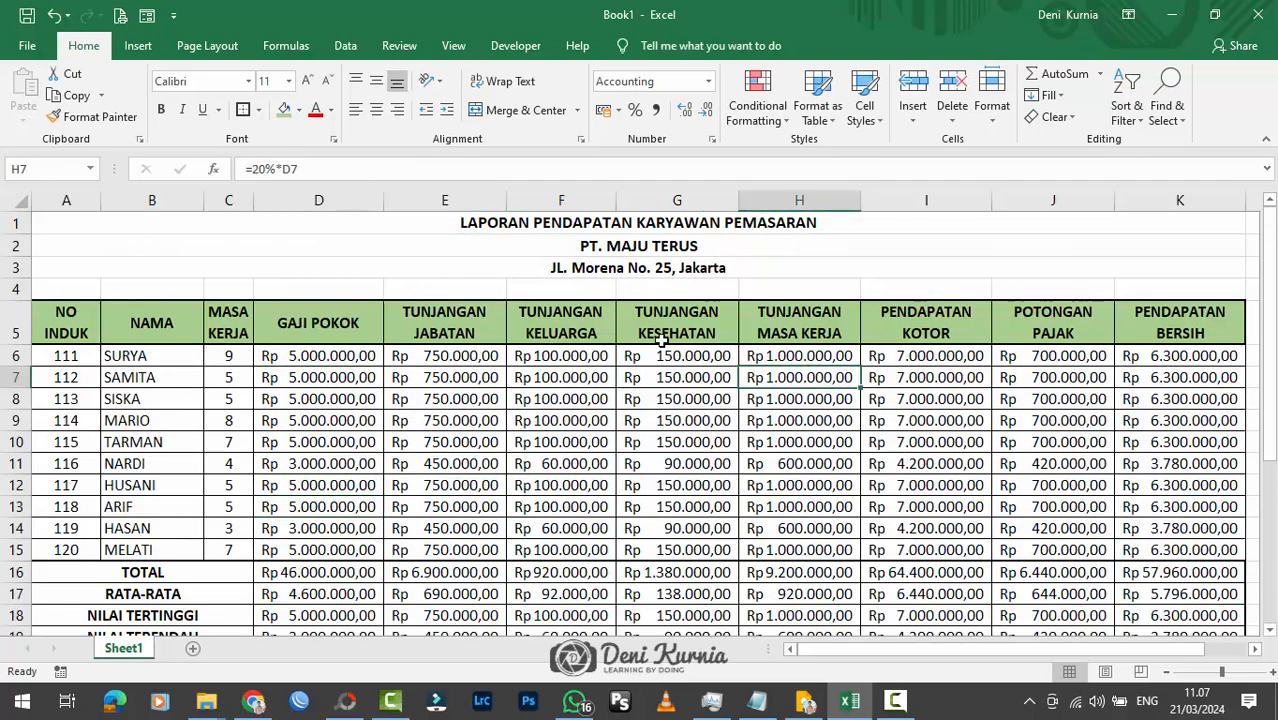
scroll(783, 370, down, 5)
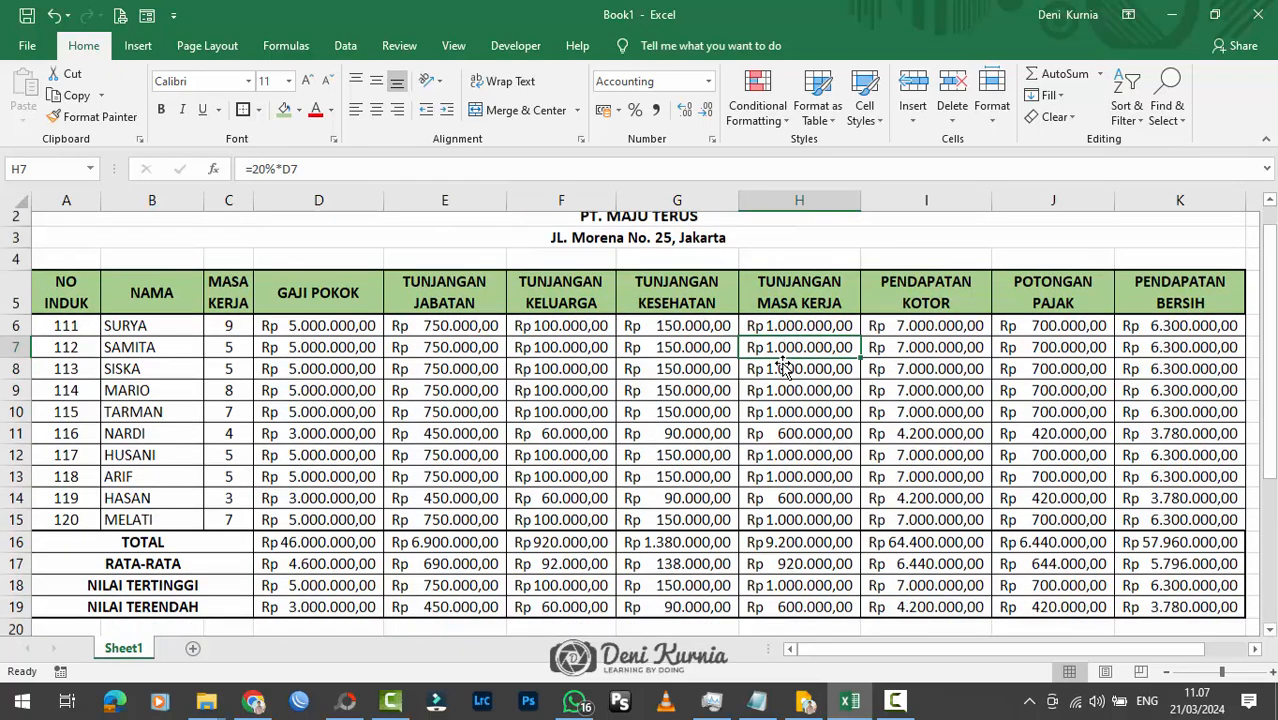
scroll(783, 366, up, 5)
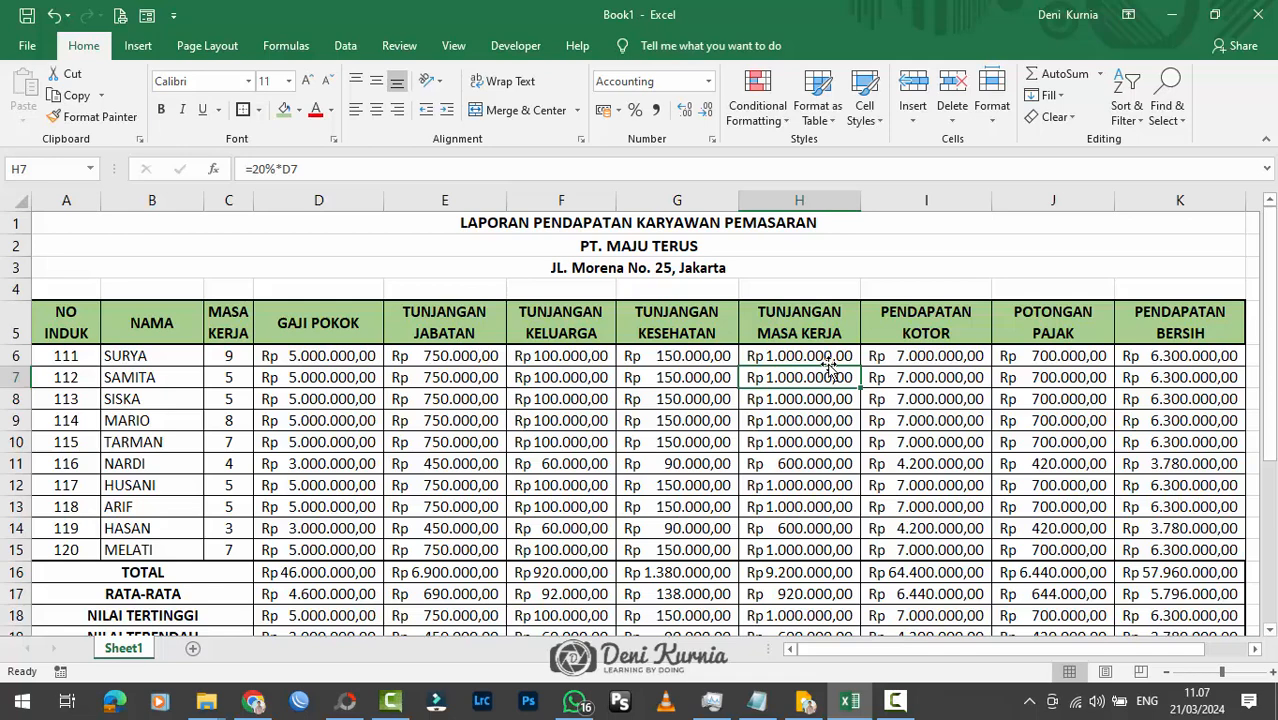
scroll(832, 370, down, 1)
scroll(832, 372, up, 1)
Minimize the finished workbook to return to the desktop.
click(884, 268)
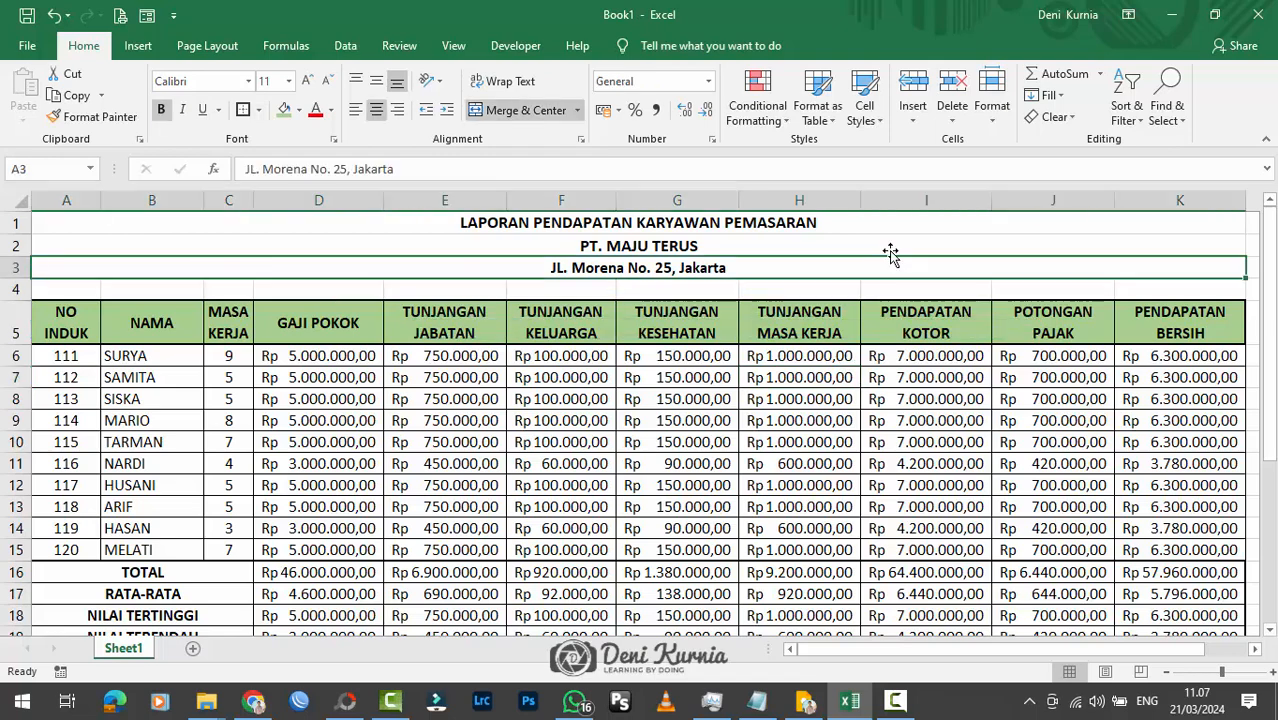
click(1164, 18)
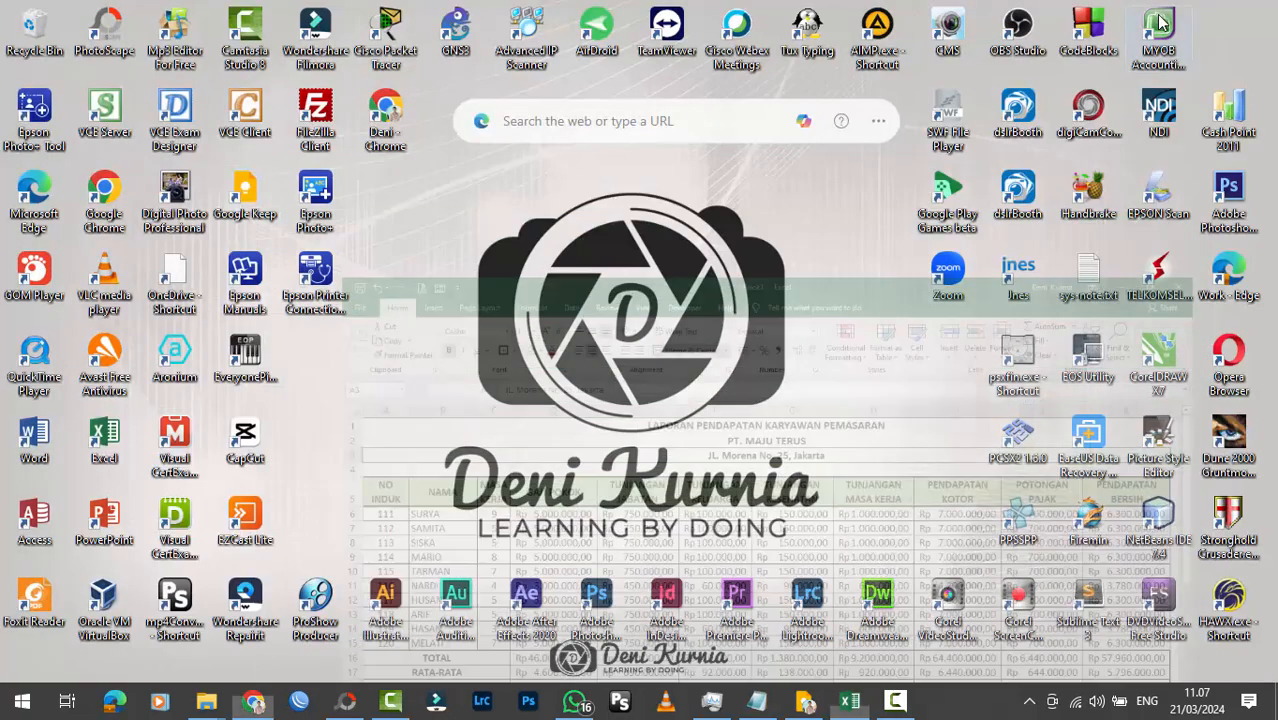